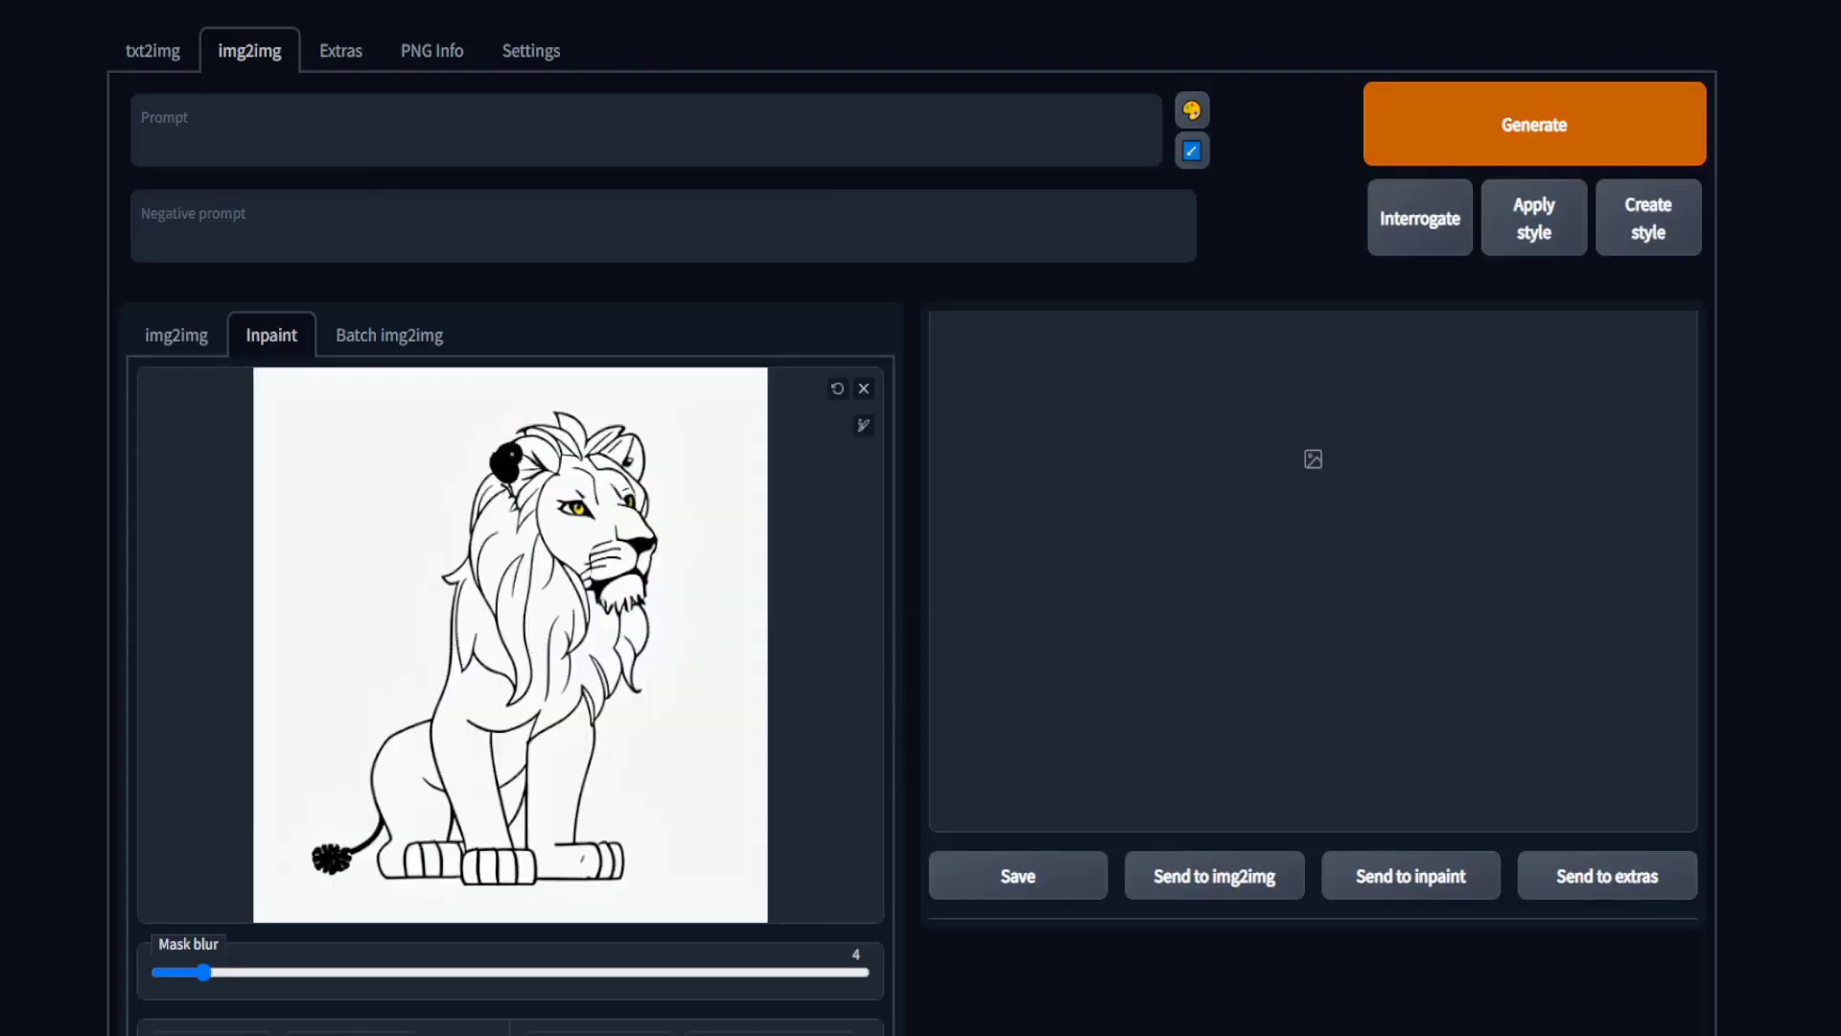
Paint an inpaint mask along the outline of the lion, including its tail and paws
{"action": "mouse_move", "coordinate": [513, 454]}
{"action": "left_mouse_down"}
{"action": "mouse_move", "coordinate": [648, 524]}
{"action": "mouse_move", "coordinate": [628, 695]}
{"action": "mouse_move", "coordinate": [576, 793]}
{"action": "mouse_move", "coordinate": [598, 834]}
{"action": "mouse_move", "coordinate": [485, 510]}
{"action": "mouse_move", "coordinate": [391, 753]}
{"action": "left_mouse_up"}
{"action": "right_click", "coordinate": [623, 856]}
{"action": "left_click", "coordinate": [452, 711]}
{"action": "left_click_drag", "start_coordinate": [321, 860], "coordinate": [386, 760]}
{"action": "mouse_move", "coordinate": [622, 872]}
{"action": "left_mouse_down"}
{"action": "mouse_move", "coordinate": [363, 877]}
{"action": "mouse_move", "coordinate": [380, 851]}
{"action": "left_mouse_up"}
Enlarge the mask brush and fill in the whole lion inside the masked outline
{"action": "left_click", "coordinate": [864, 425]}
{"action": "left_click_drag", "start_coordinate": [749, 434], "coordinate": [819, 433]}
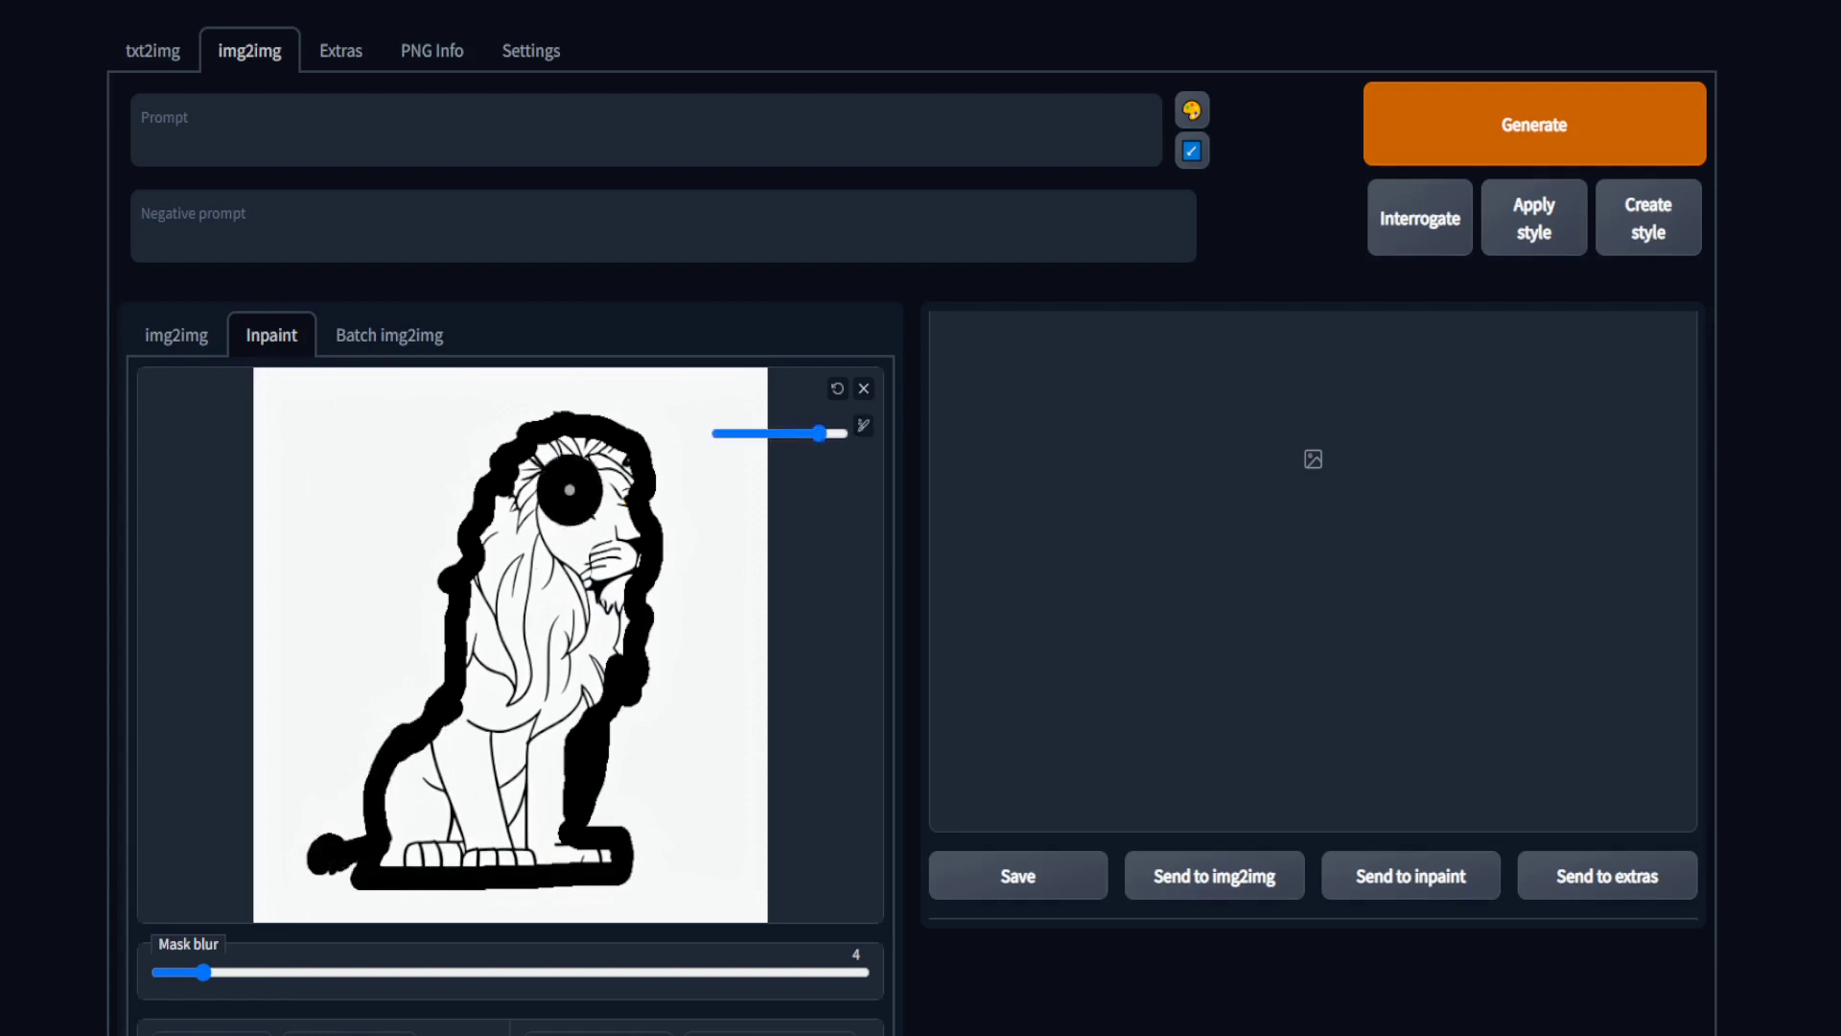
{"action": "mouse_move", "coordinate": [570, 489]}
{"action": "left_mouse_down"}
{"action": "mouse_move", "coordinate": [517, 513]}
{"action": "mouse_move", "coordinate": [490, 707]}
{"action": "mouse_move", "coordinate": [450, 806]}
{"action": "mouse_move", "coordinate": [582, 466]}
{"action": "mouse_move", "coordinate": [603, 638]}
{"action": "mouse_move", "coordinate": [549, 828]}
{"action": "mouse_move", "coordinate": [597, 852]}
{"action": "left_mouse_up"}
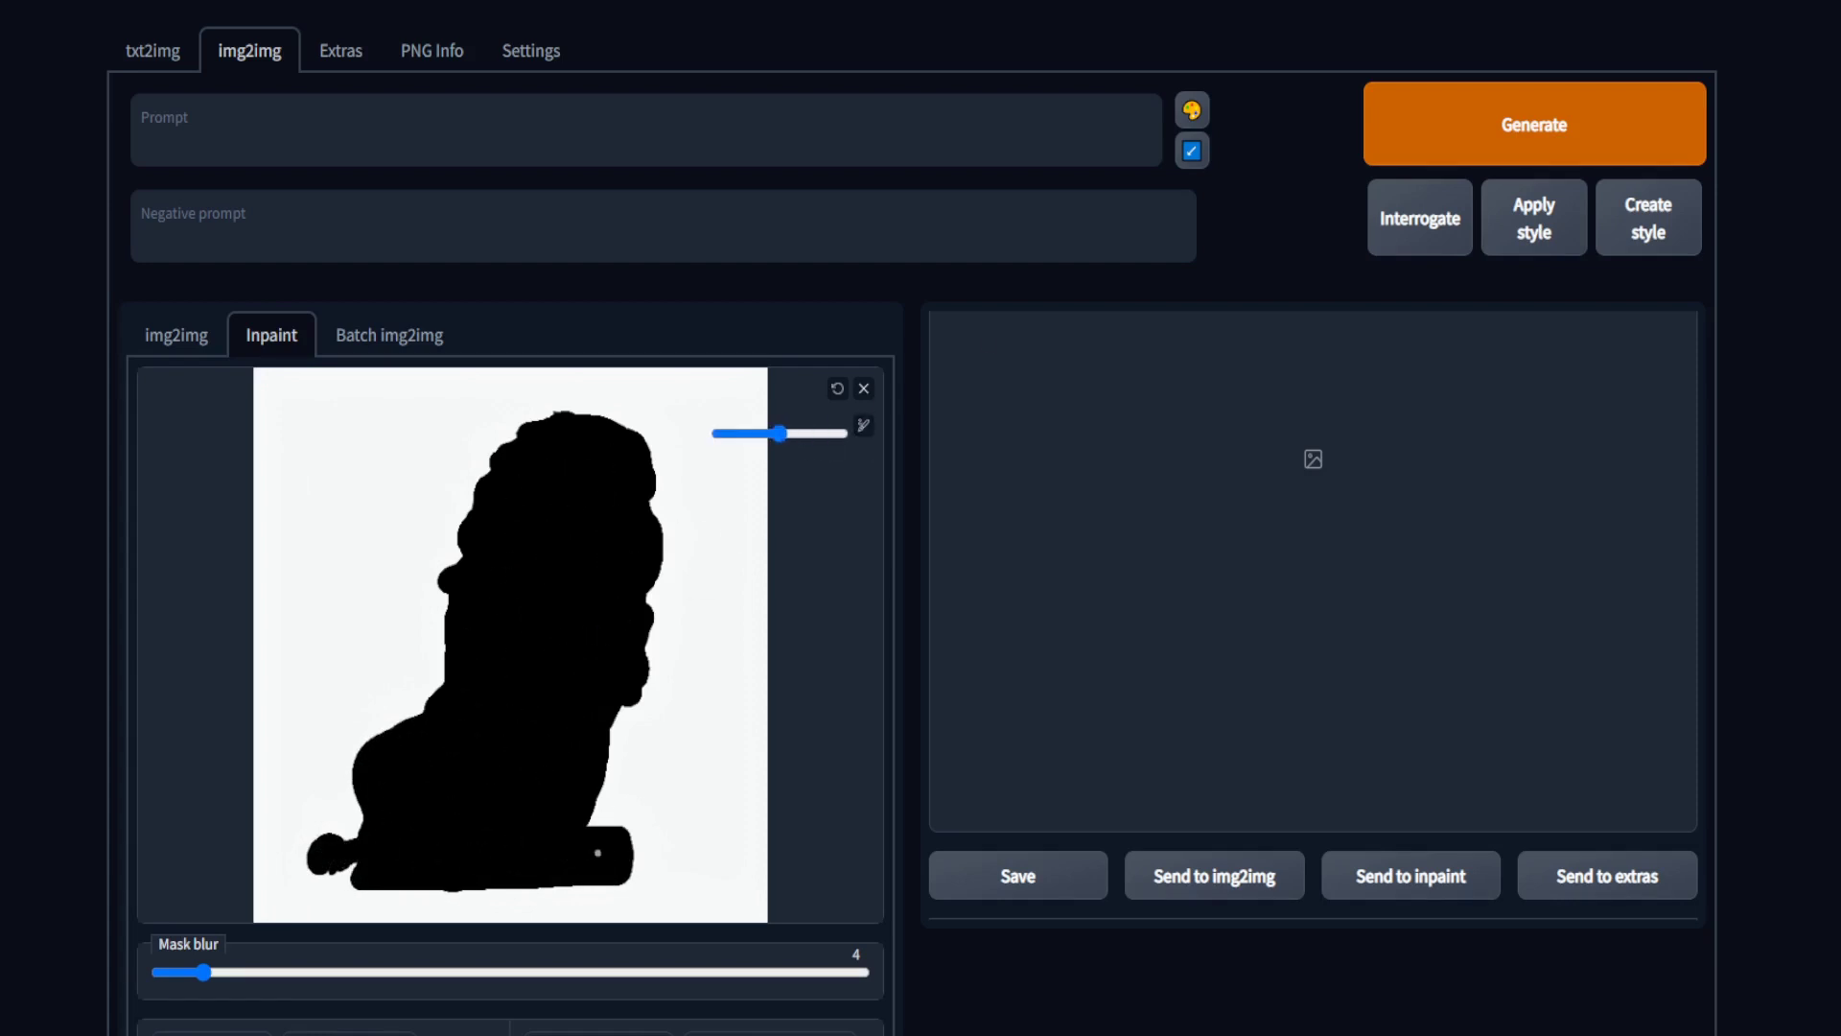
Set the prompt to "Lion with flowing golden mane" and generate the inpainted image
{"action": "type", "text": "Lion with flowing golden mane"}
{"action": "scroll", "coordinate": [543, 871], "scroll_direction": "down", "scroll_amount": 4}
{"action": "scroll", "coordinate": [543, 871], "scroll_direction": "up", "scroll_amount": 4}
{"action": "left_click", "coordinate": [1564, 131]}
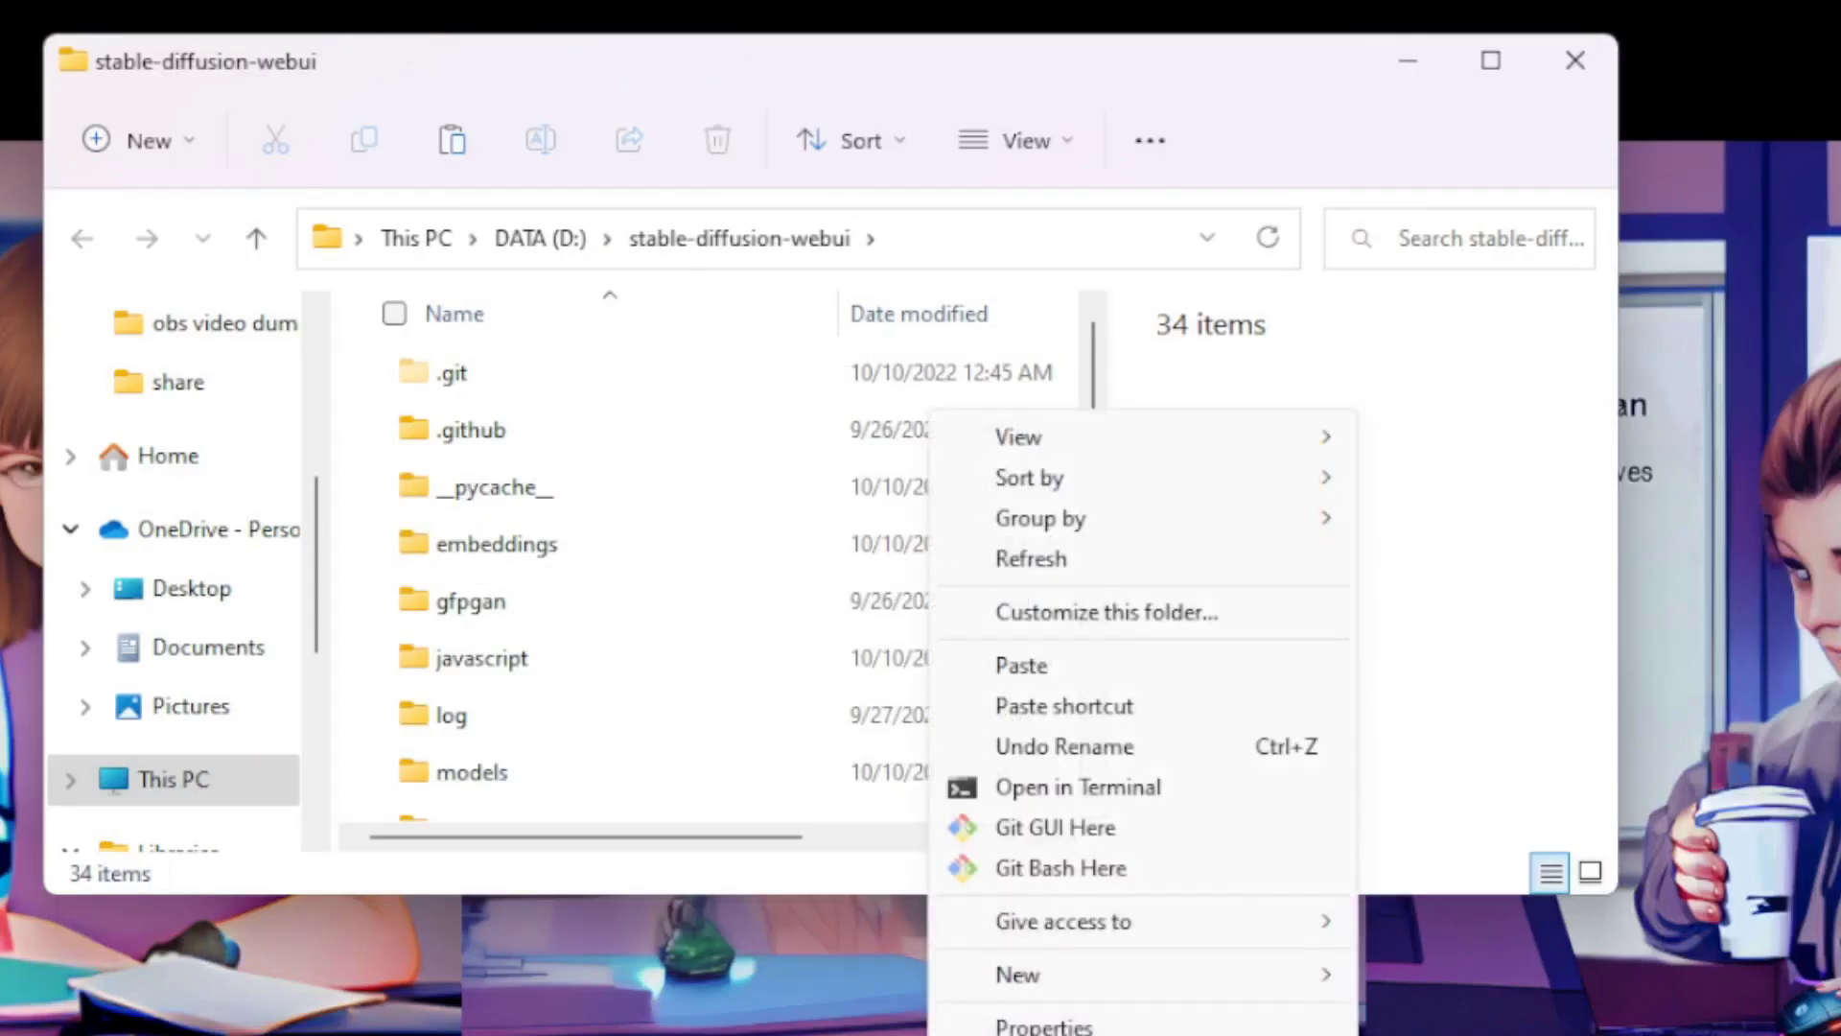
From File Explorer, open Git Bash in the stable-diffusion-webui folder and run "git pull" to update it
{"action": "left_click", "coordinate": [1039, 875]}
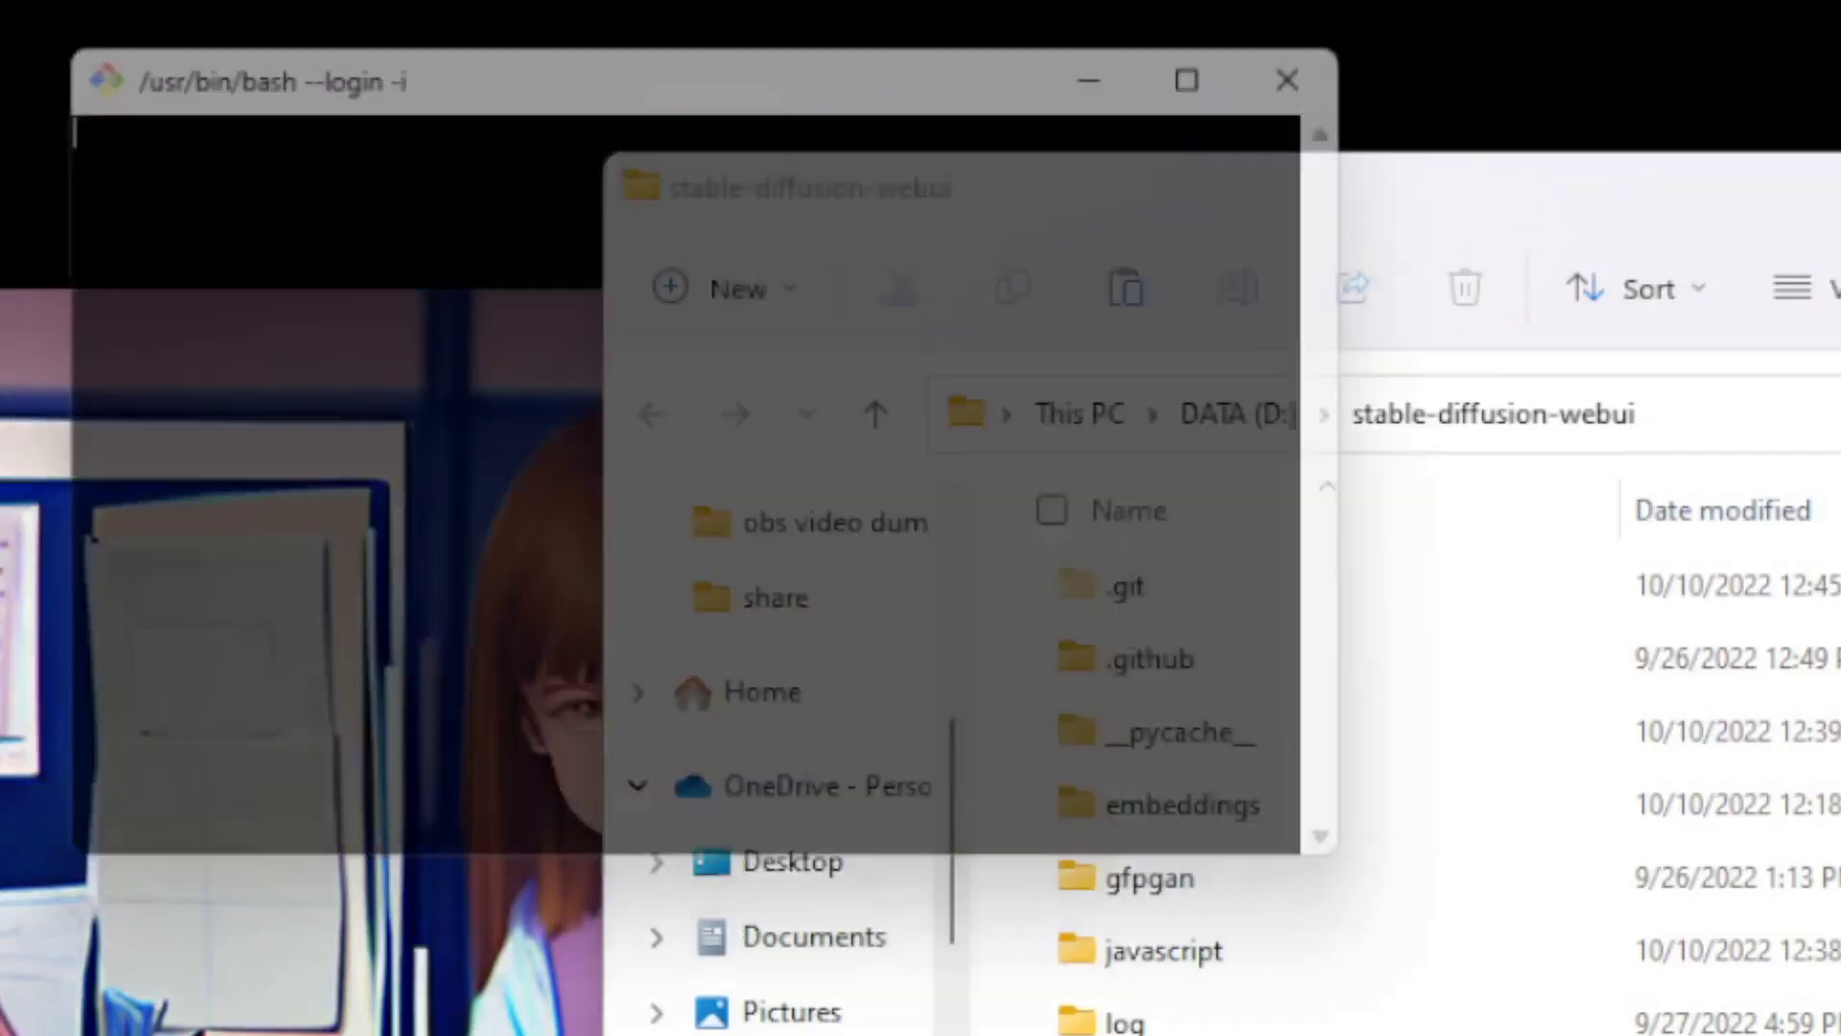
{"action": "type", "text": "git pull"}
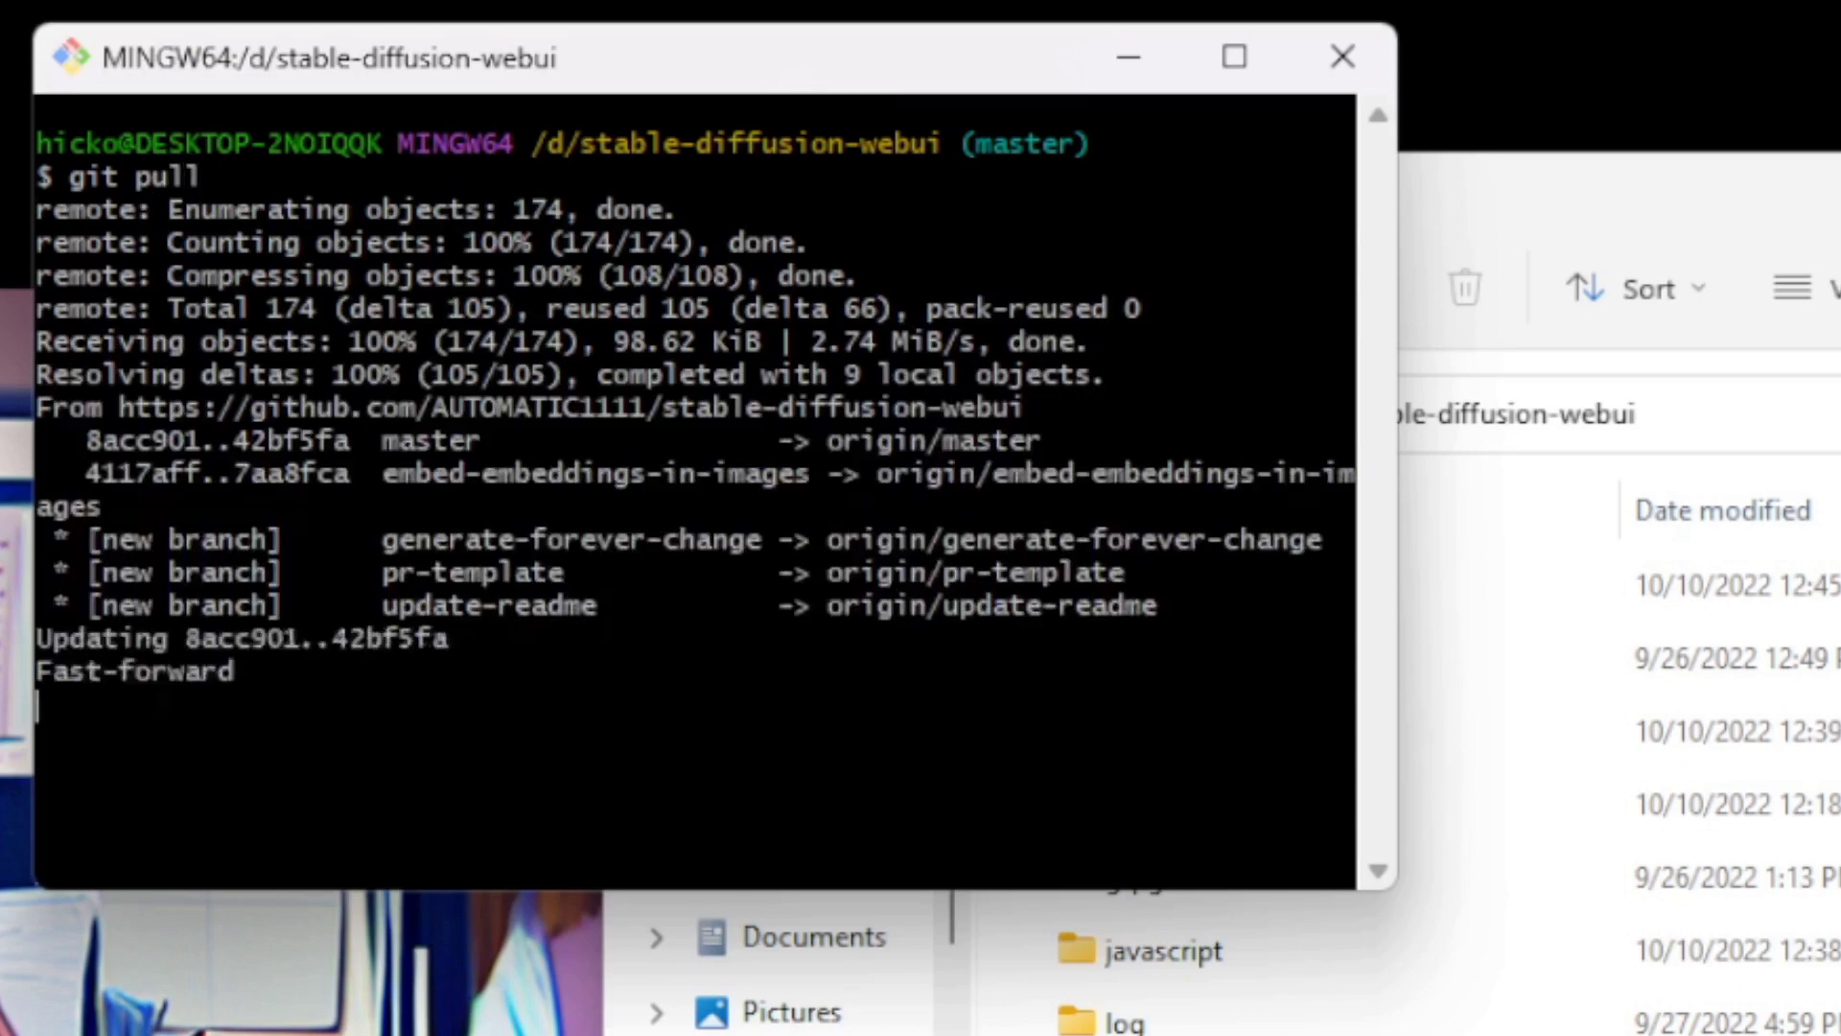
{"action": "type", "text": "git pull"}
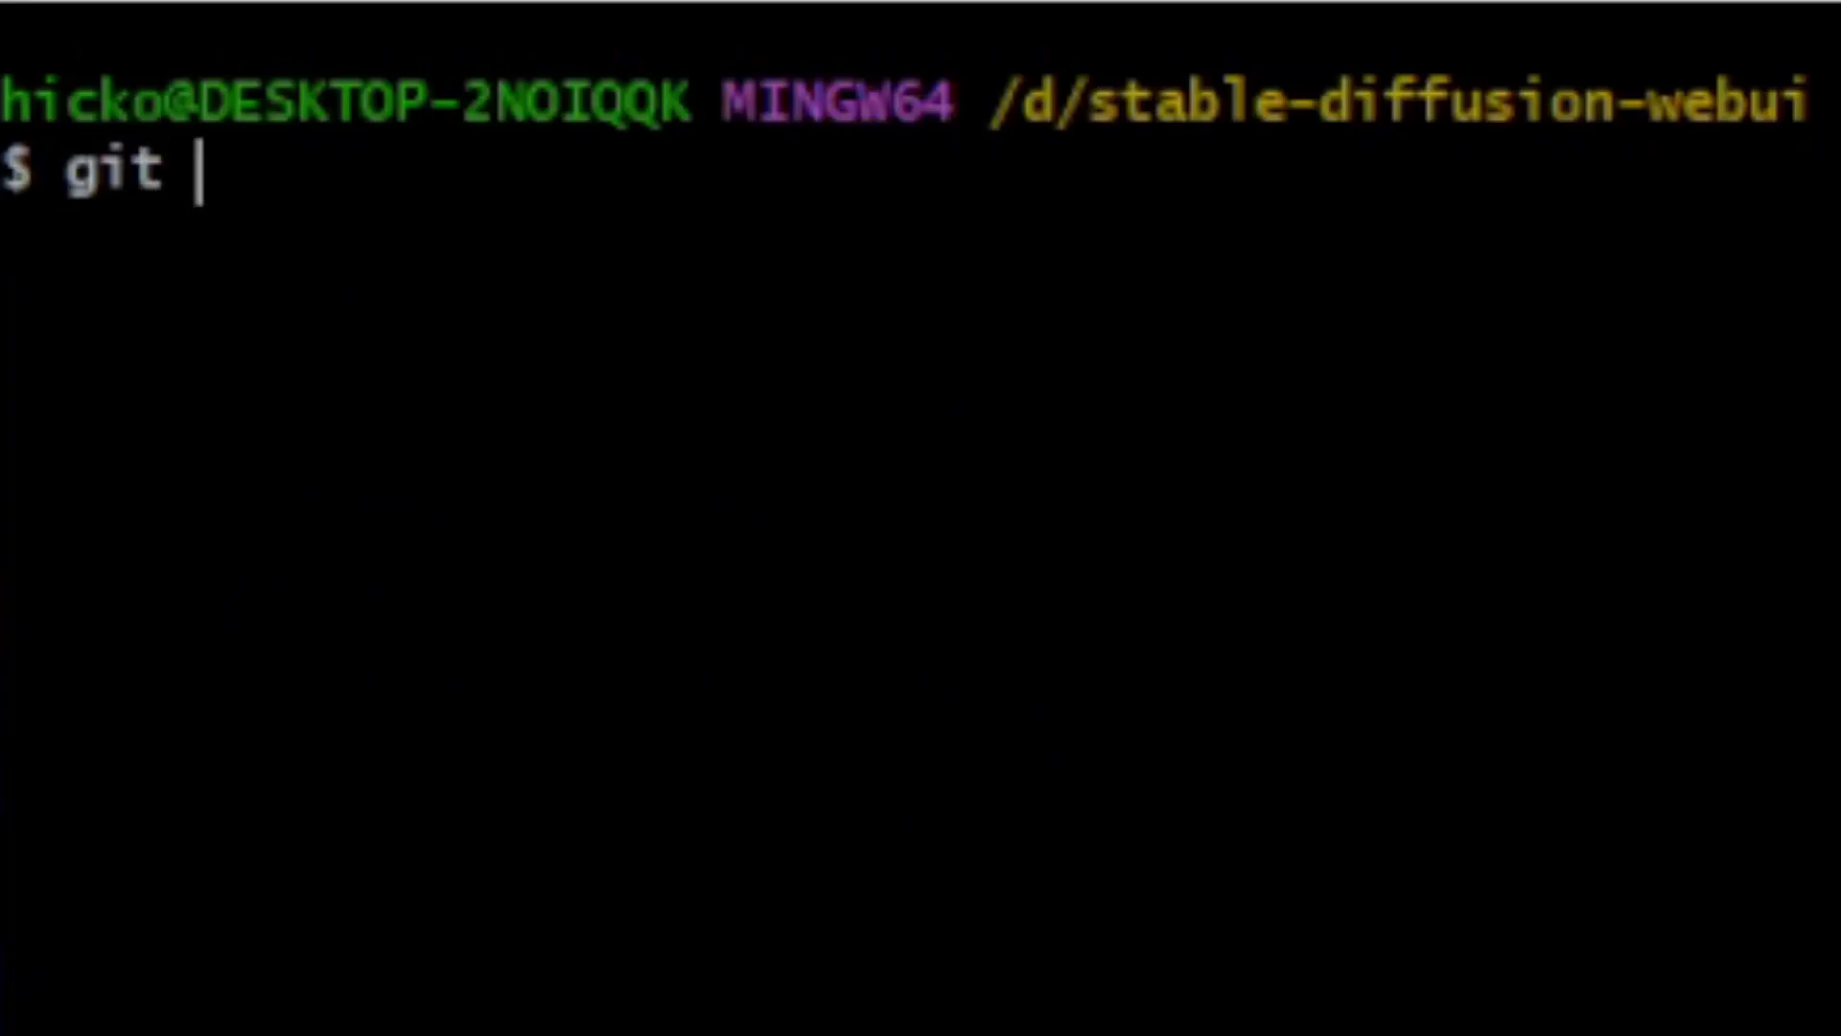
{"action": "key", "text": "Return"}
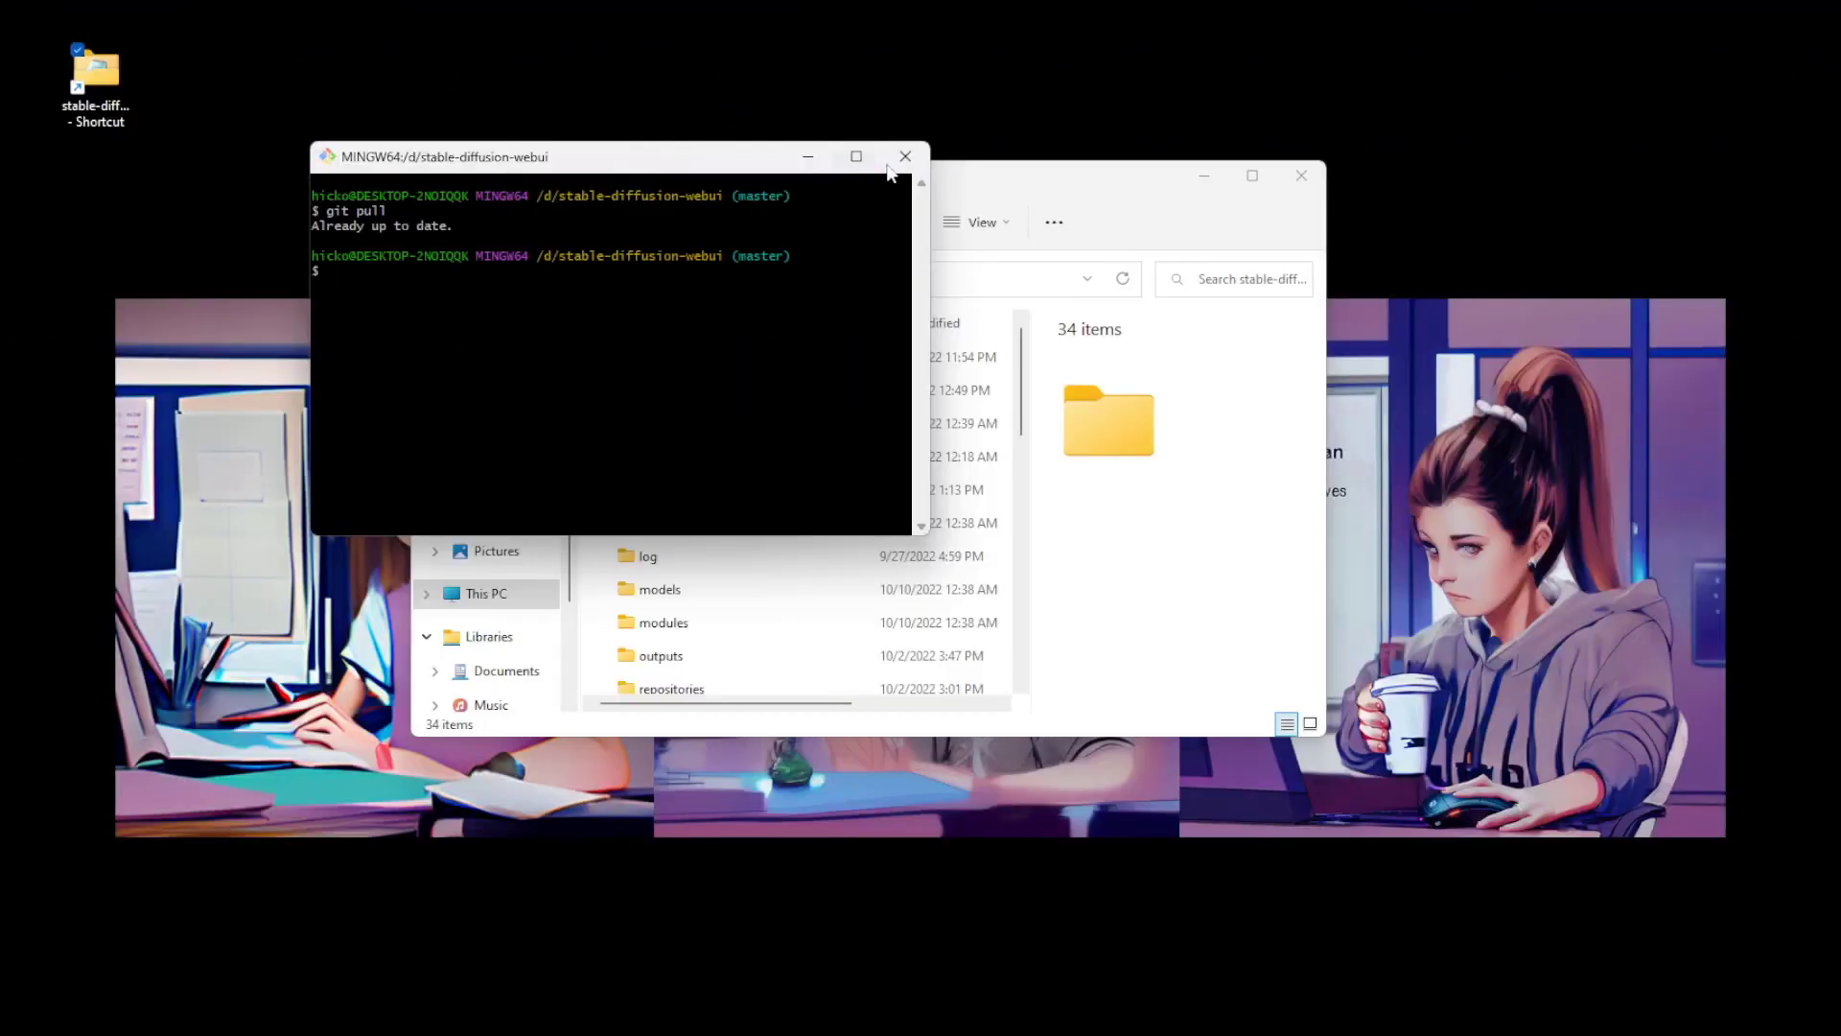
Leave the terminal and launch the web UI from the stable-diffusion-webui folder
{"action": "left_click", "coordinate": [902, 158]}
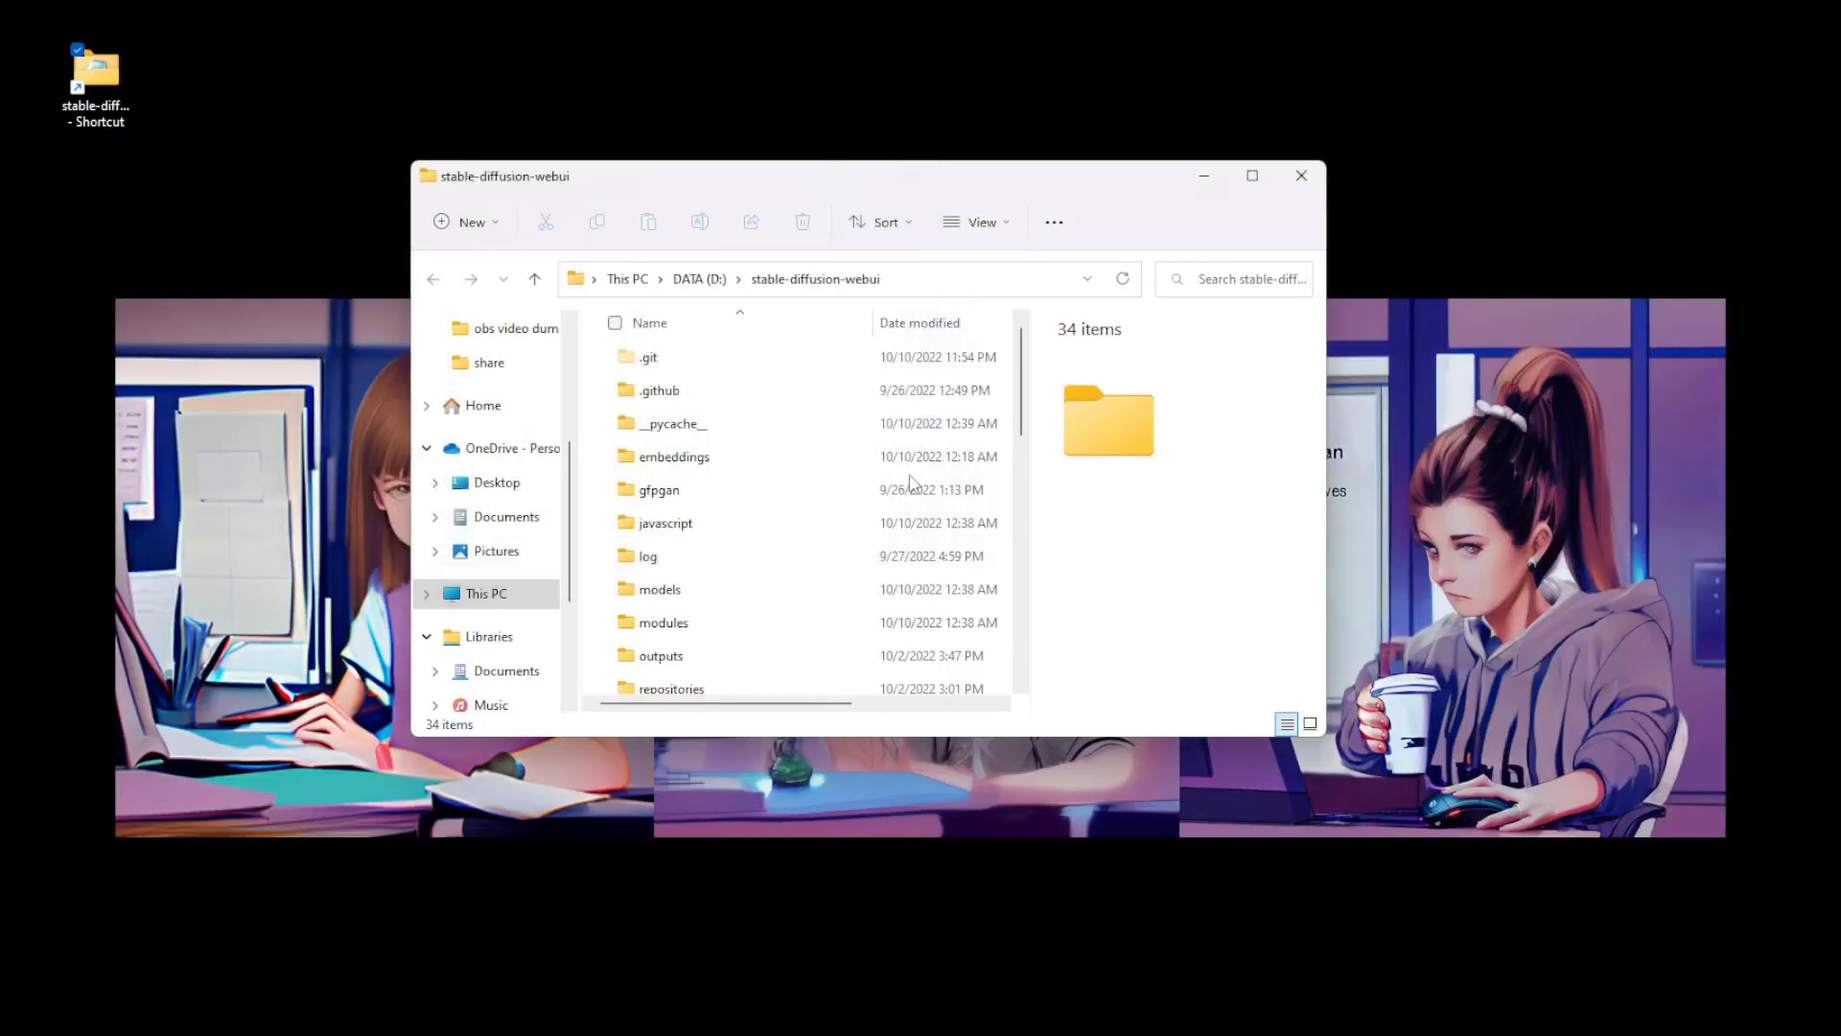
{"action": "scroll", "coordinate": [744, 462], "scroll_direction": "down", "scroll_amount": 5}
{"action": "scroll", "coordinate": [744, 463], "scroll_direction": "down", "scroll_amount": 3}
{"action": "left_click", "coordinate": [738, 645]}
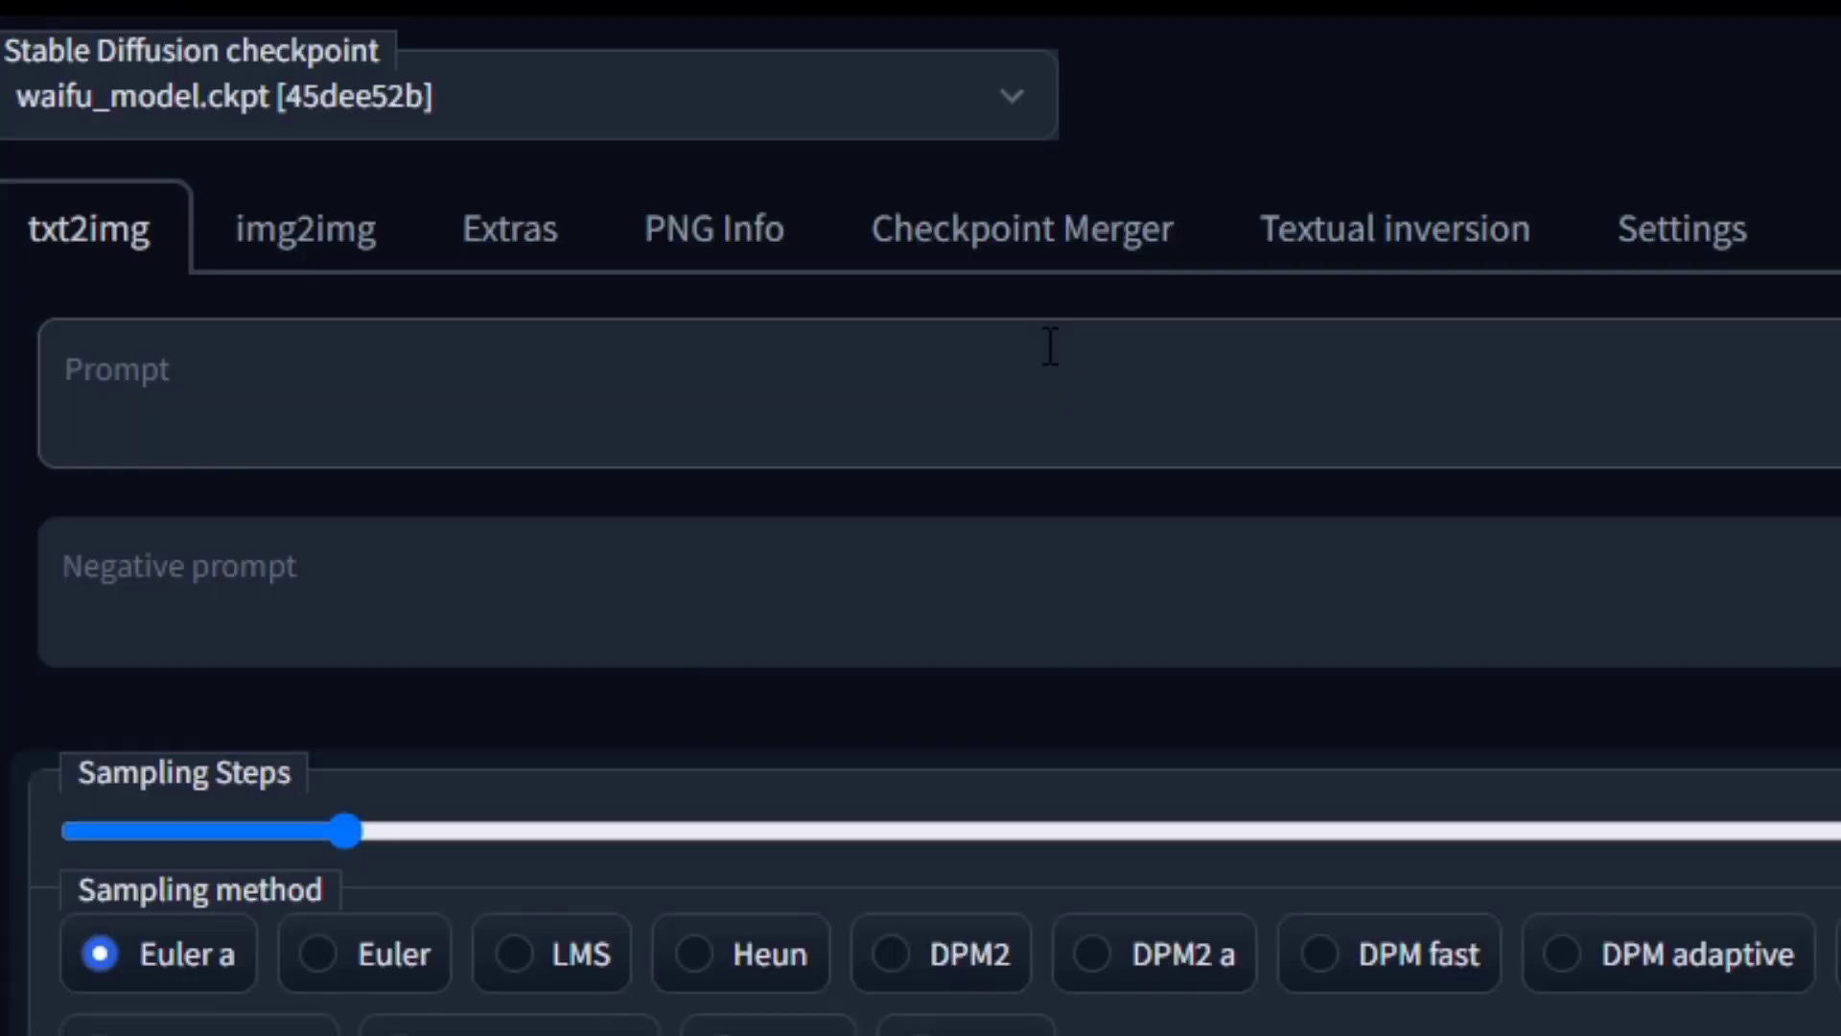
Generate txt2img images with the prompt "Fantasy putt putt golf course"
{"action": "left_click", "coordinate": [1050, 345]}
{"action": "type", "text": "Fantasy putt putt golf course"}
{"action": "key", "text": "ctrl+Return"}
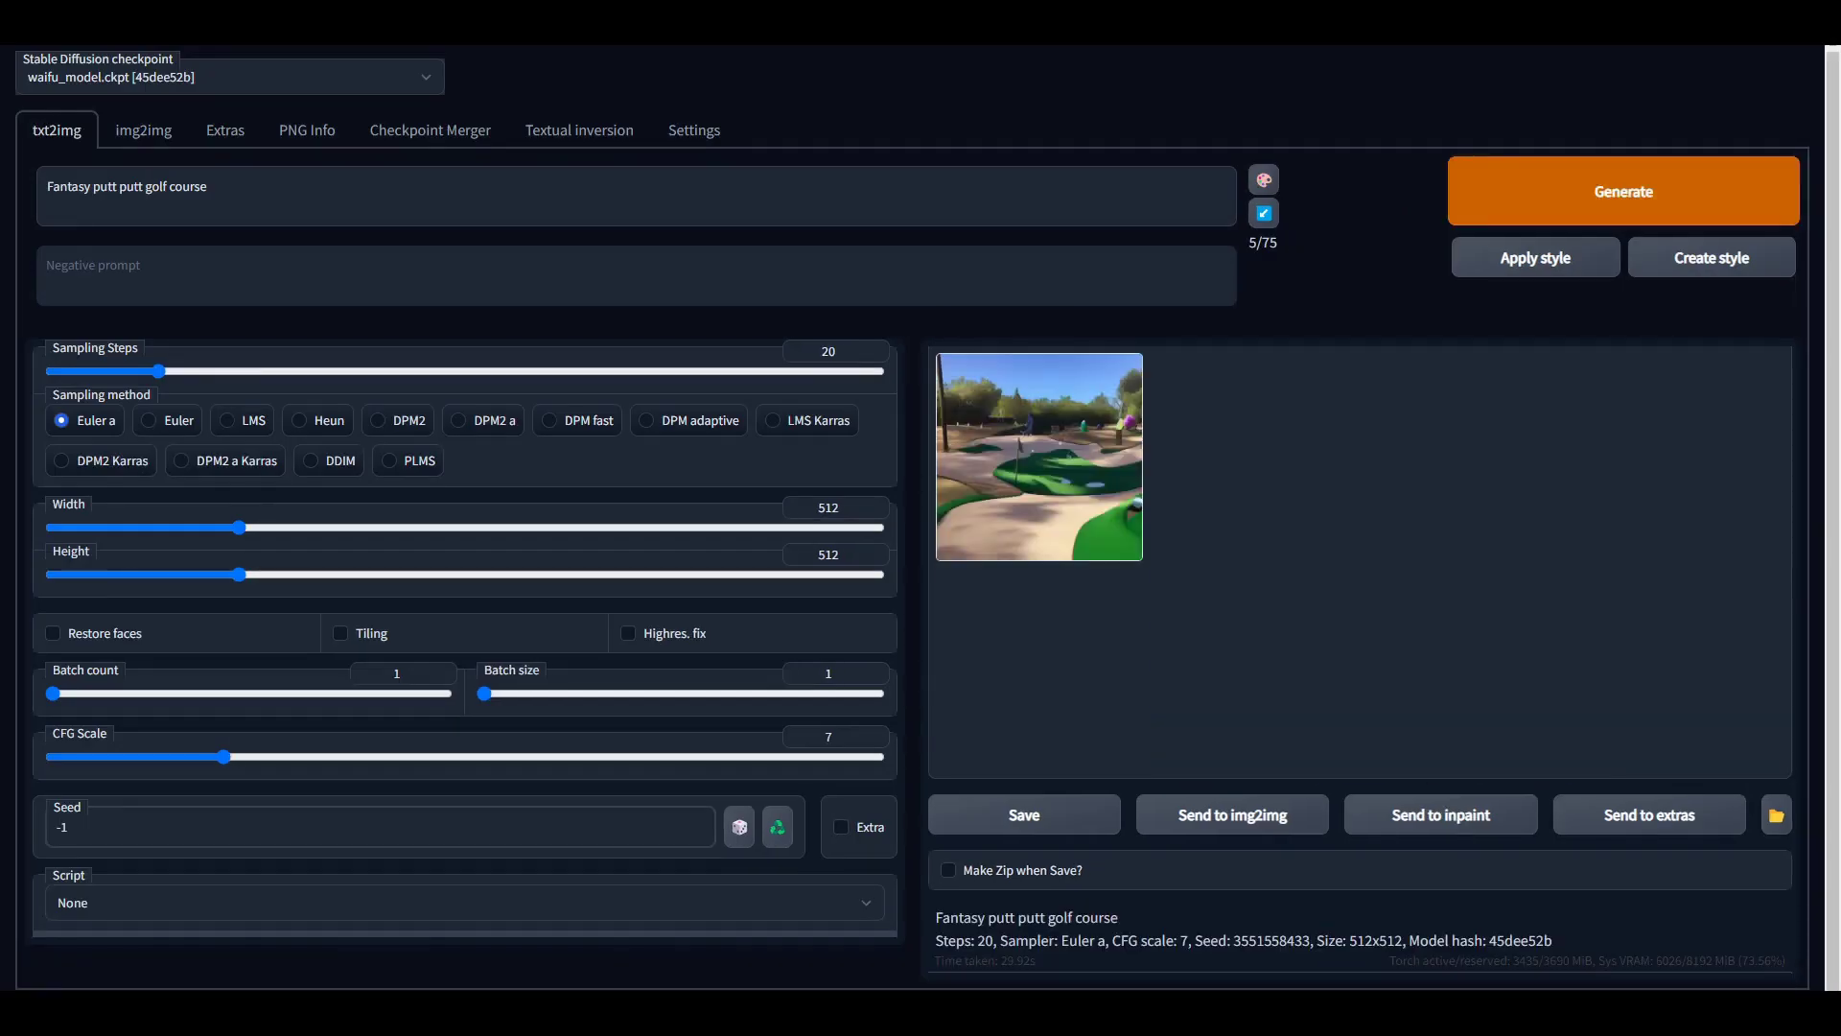
{"action": "left_click", "coordinate": [998, 439]}
{"action": "left_click", "coordinate": [1496, 192]}
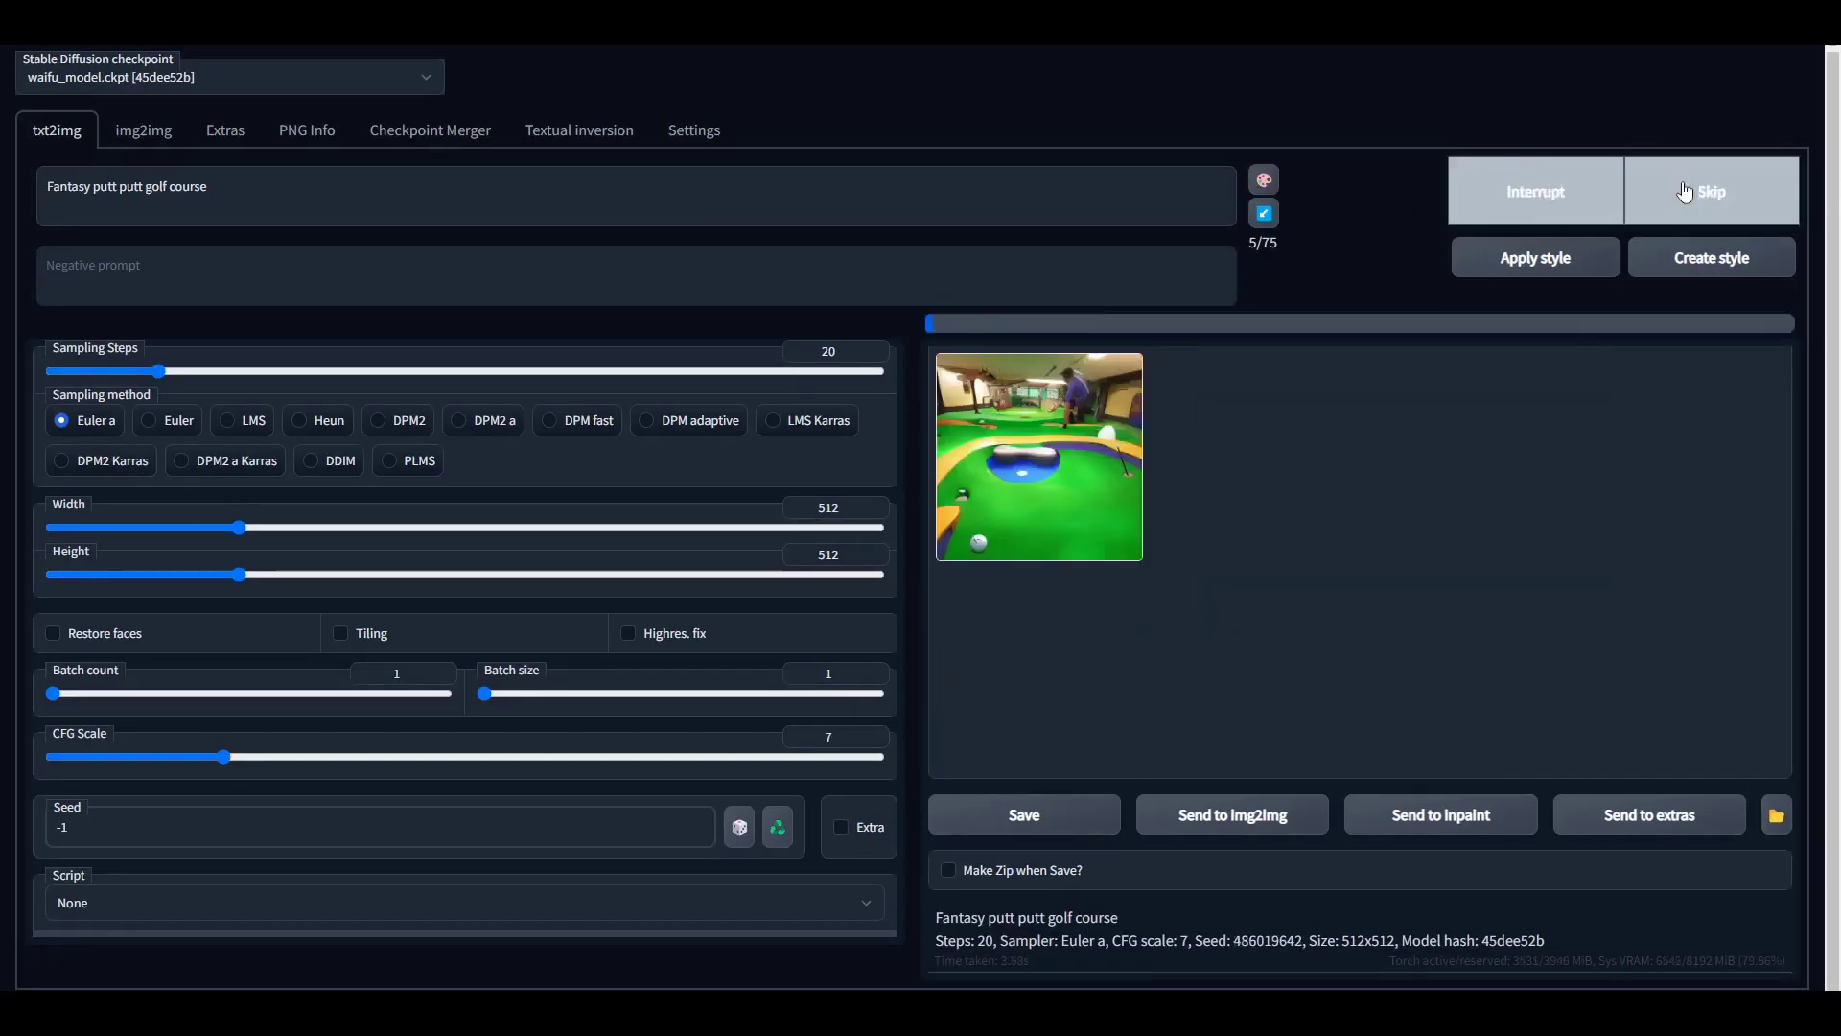
Set the sampling steps to 45 and regenerate the golf course image
{"action": "left_click_drag", "start_coordinate": [158, 371], "coordinate": [296, 372]}
{"action": "left_click", "coordinate": [1536, 213]}
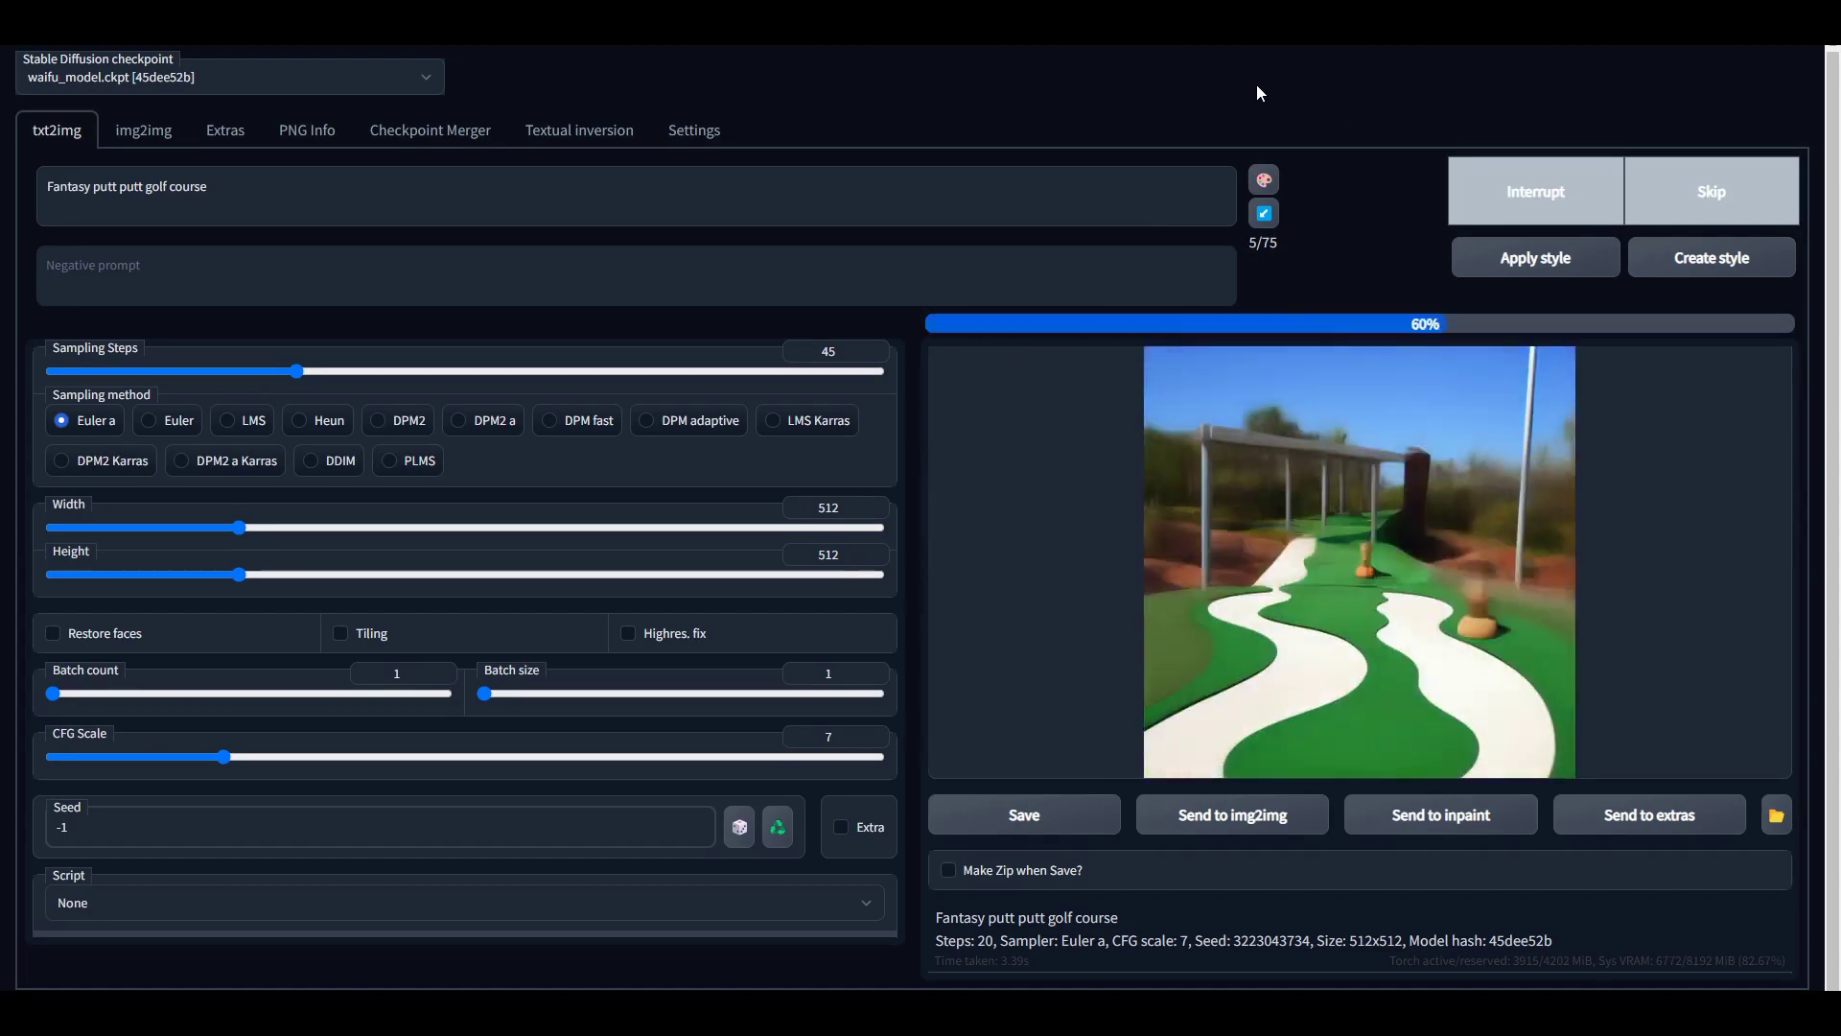
{"action": "left_click", "coordinate": [1587, 209]}
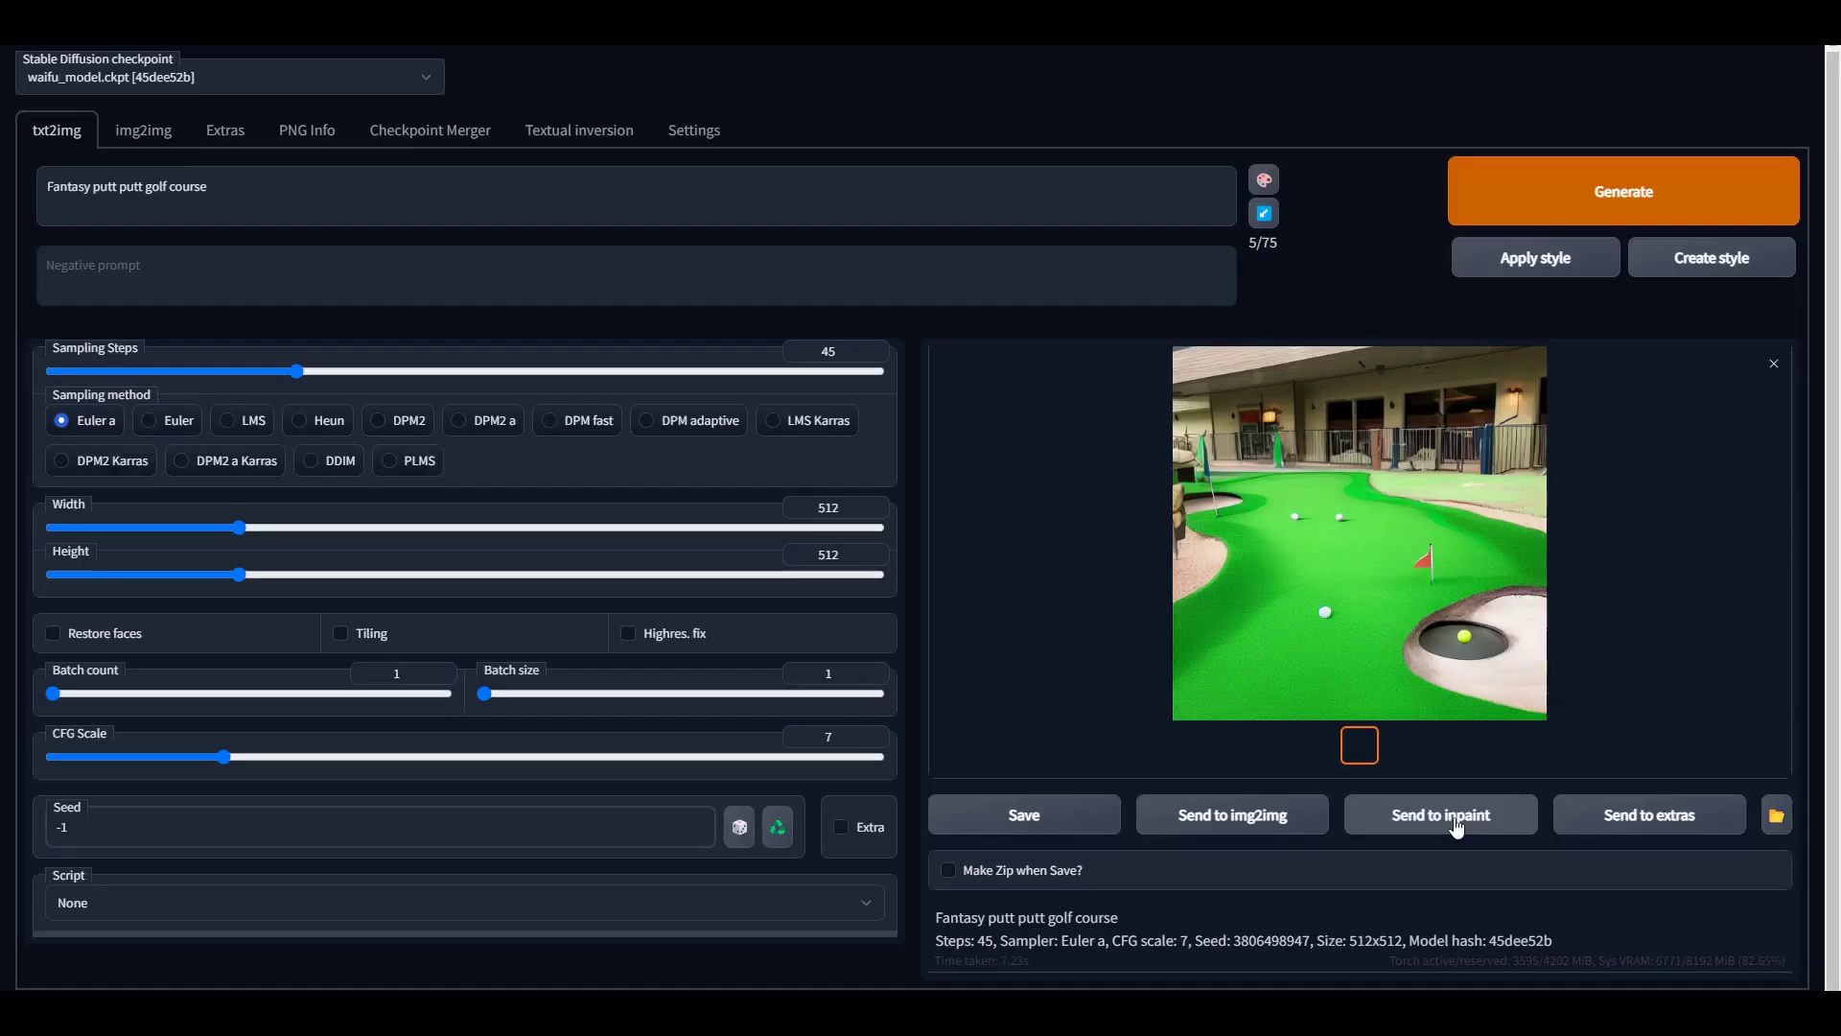
Send the golf course image to inpainting and outline the building background with the mask brush
{"action": "left_click", "coordinate": [1457, 822]}
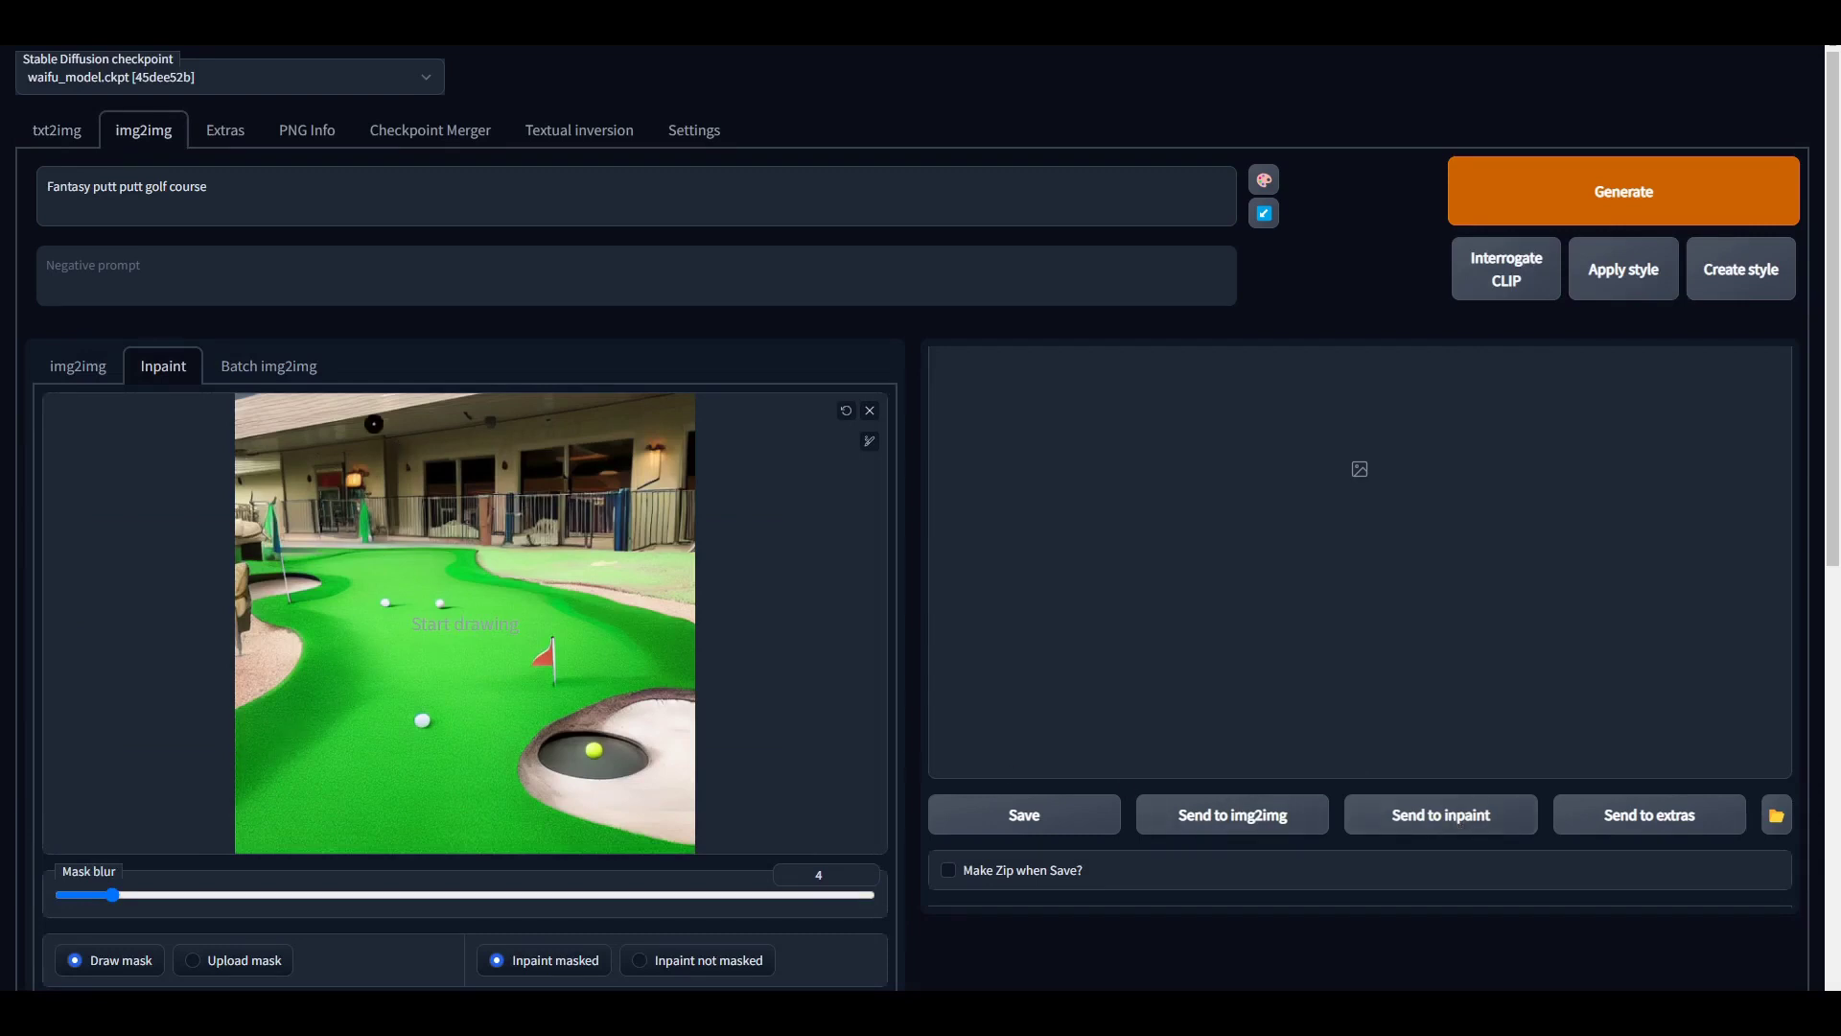
{"action": "mouse_move", "coordinate": [243, 410]}
{"action": "left_mouse_down"}
{"action": "mouse_move", "coordinate": [241, 514]}
{"action": "mouse_move", "coordinate": [288, 531]}
{"action": "mouse_move", "coordinate": [715, 547]}
{"action": "left_mouse_up"}
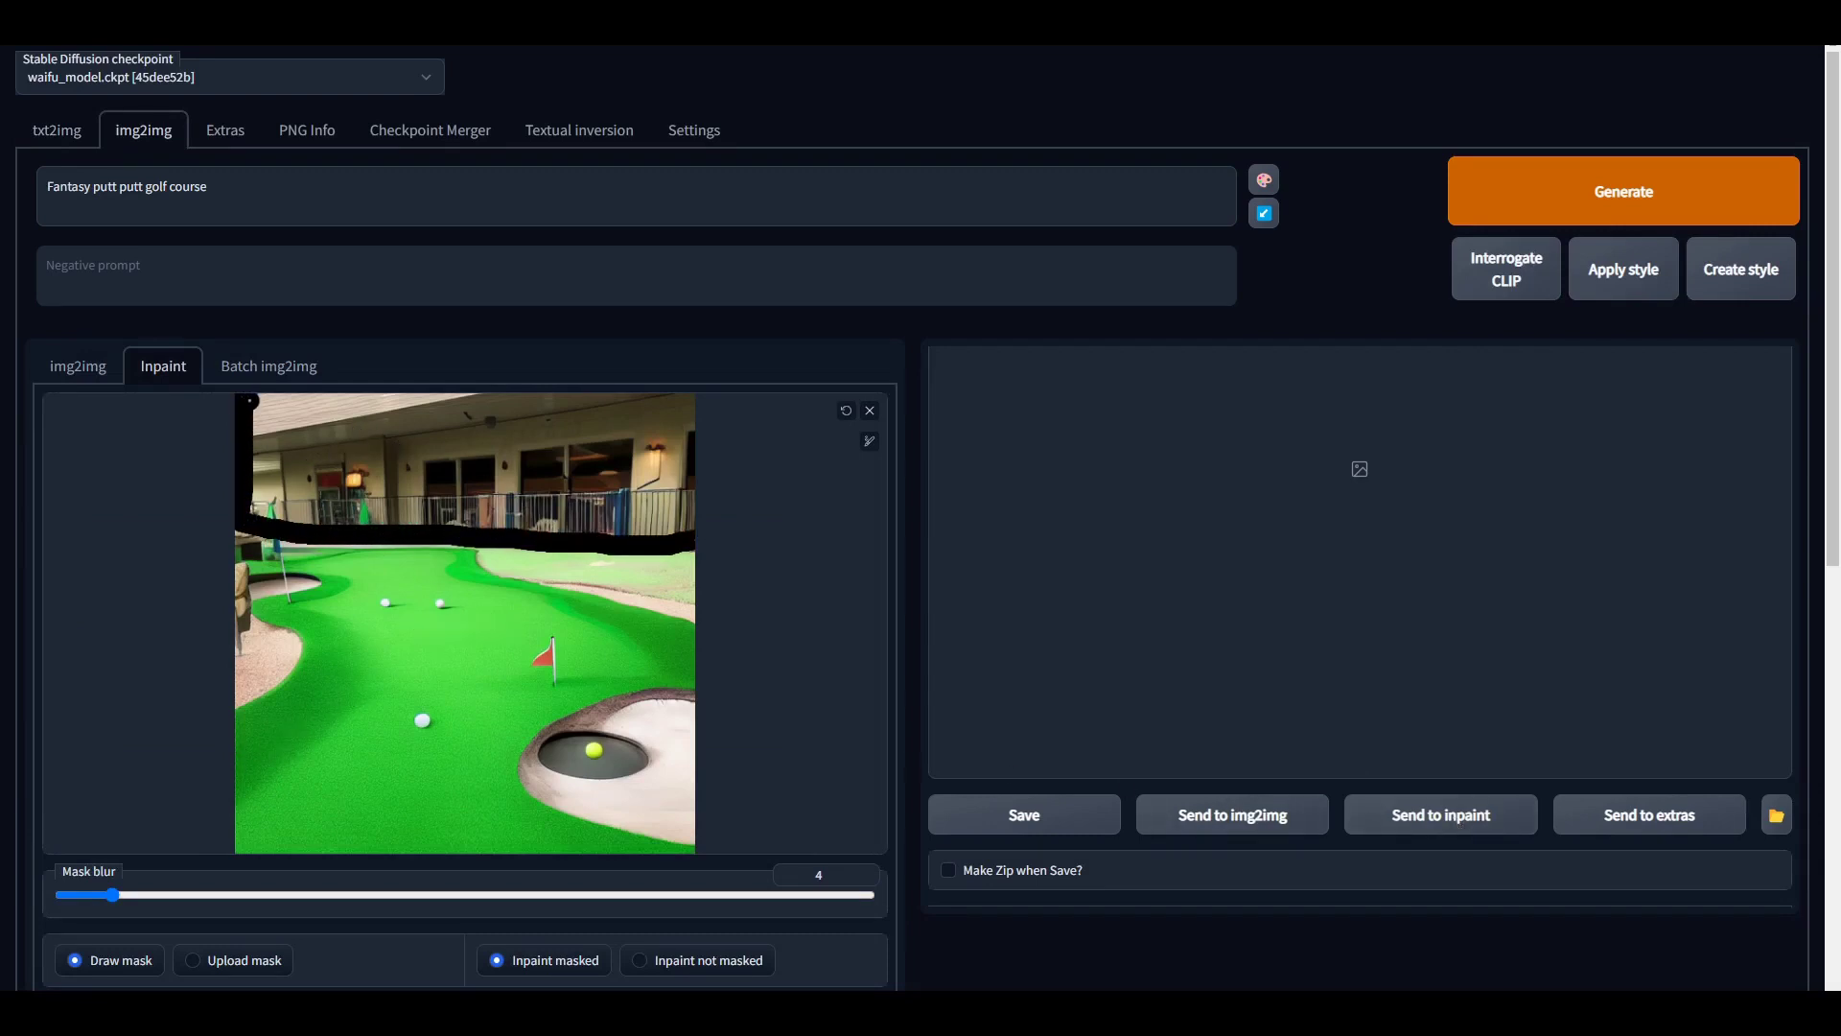
{"action": "left_click_drag", "start_coordinate": [249, 401], "coordinate": [705, 401]}
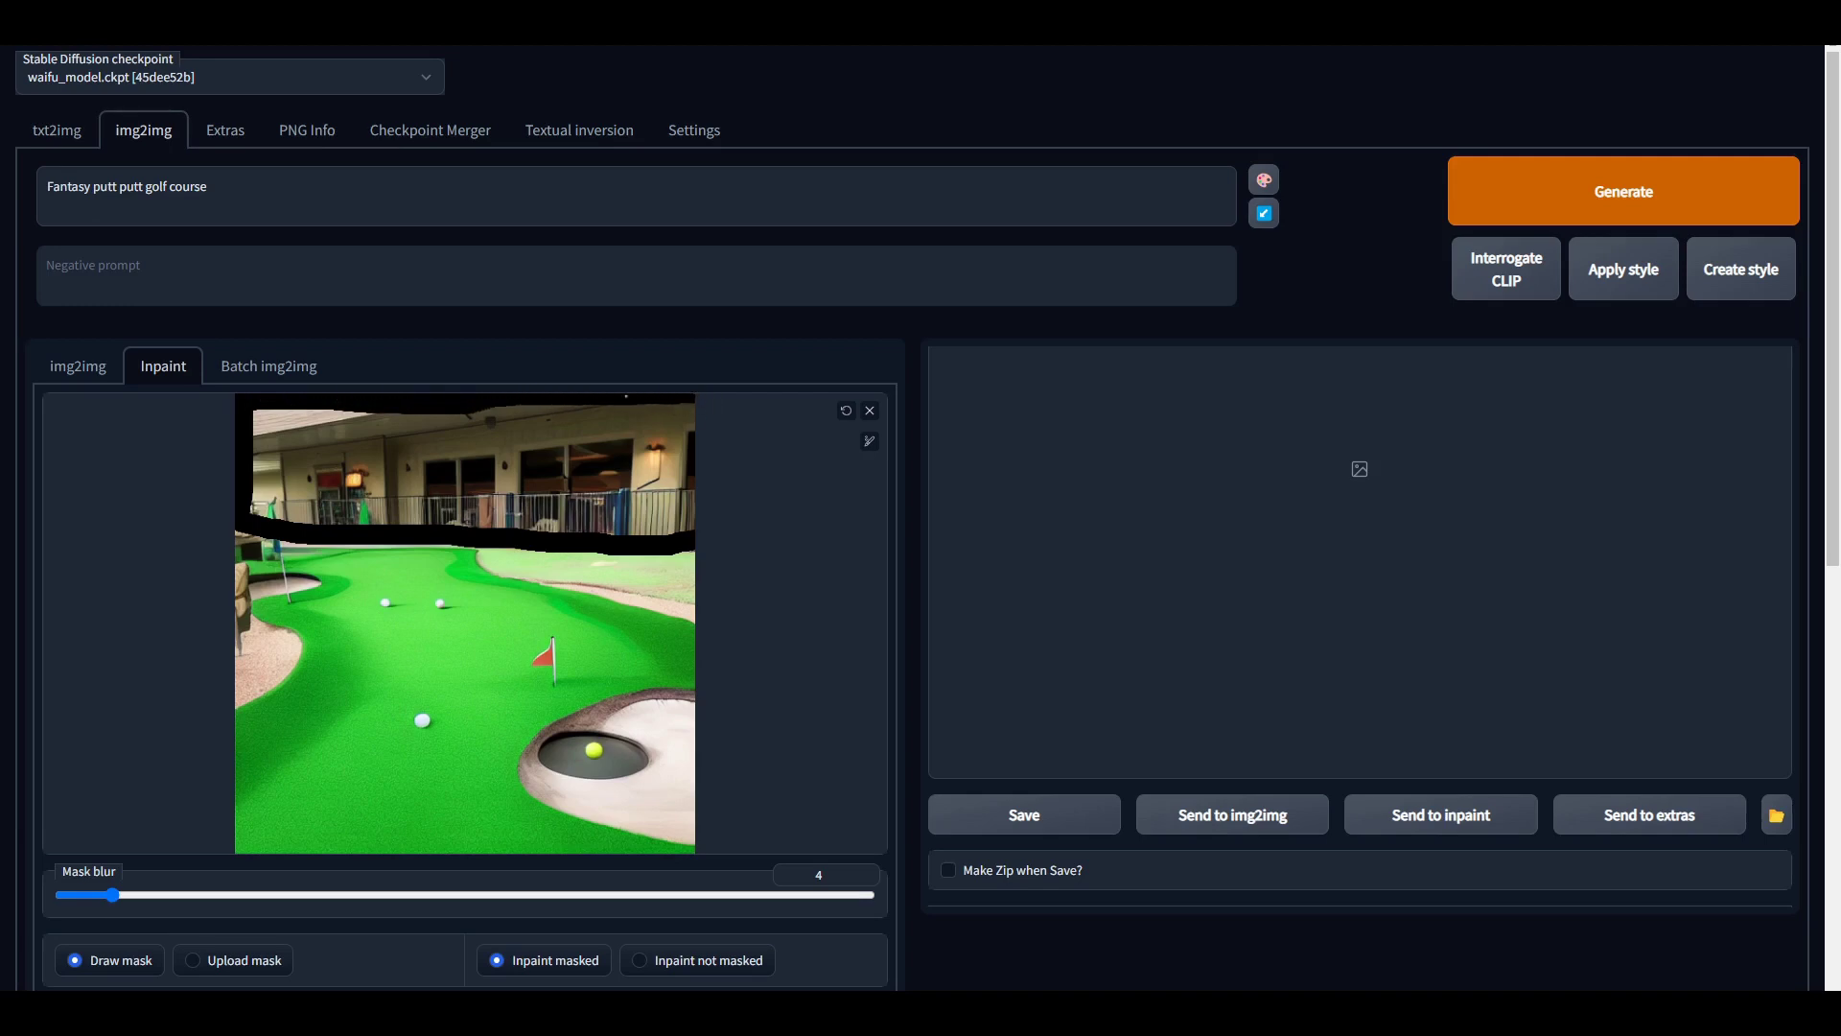
Enlarge the mask brush and fill the building background, extending the mask over the pale grass at the right edge of the green
{"action": "left_click", "coordinate": [870, 442]}
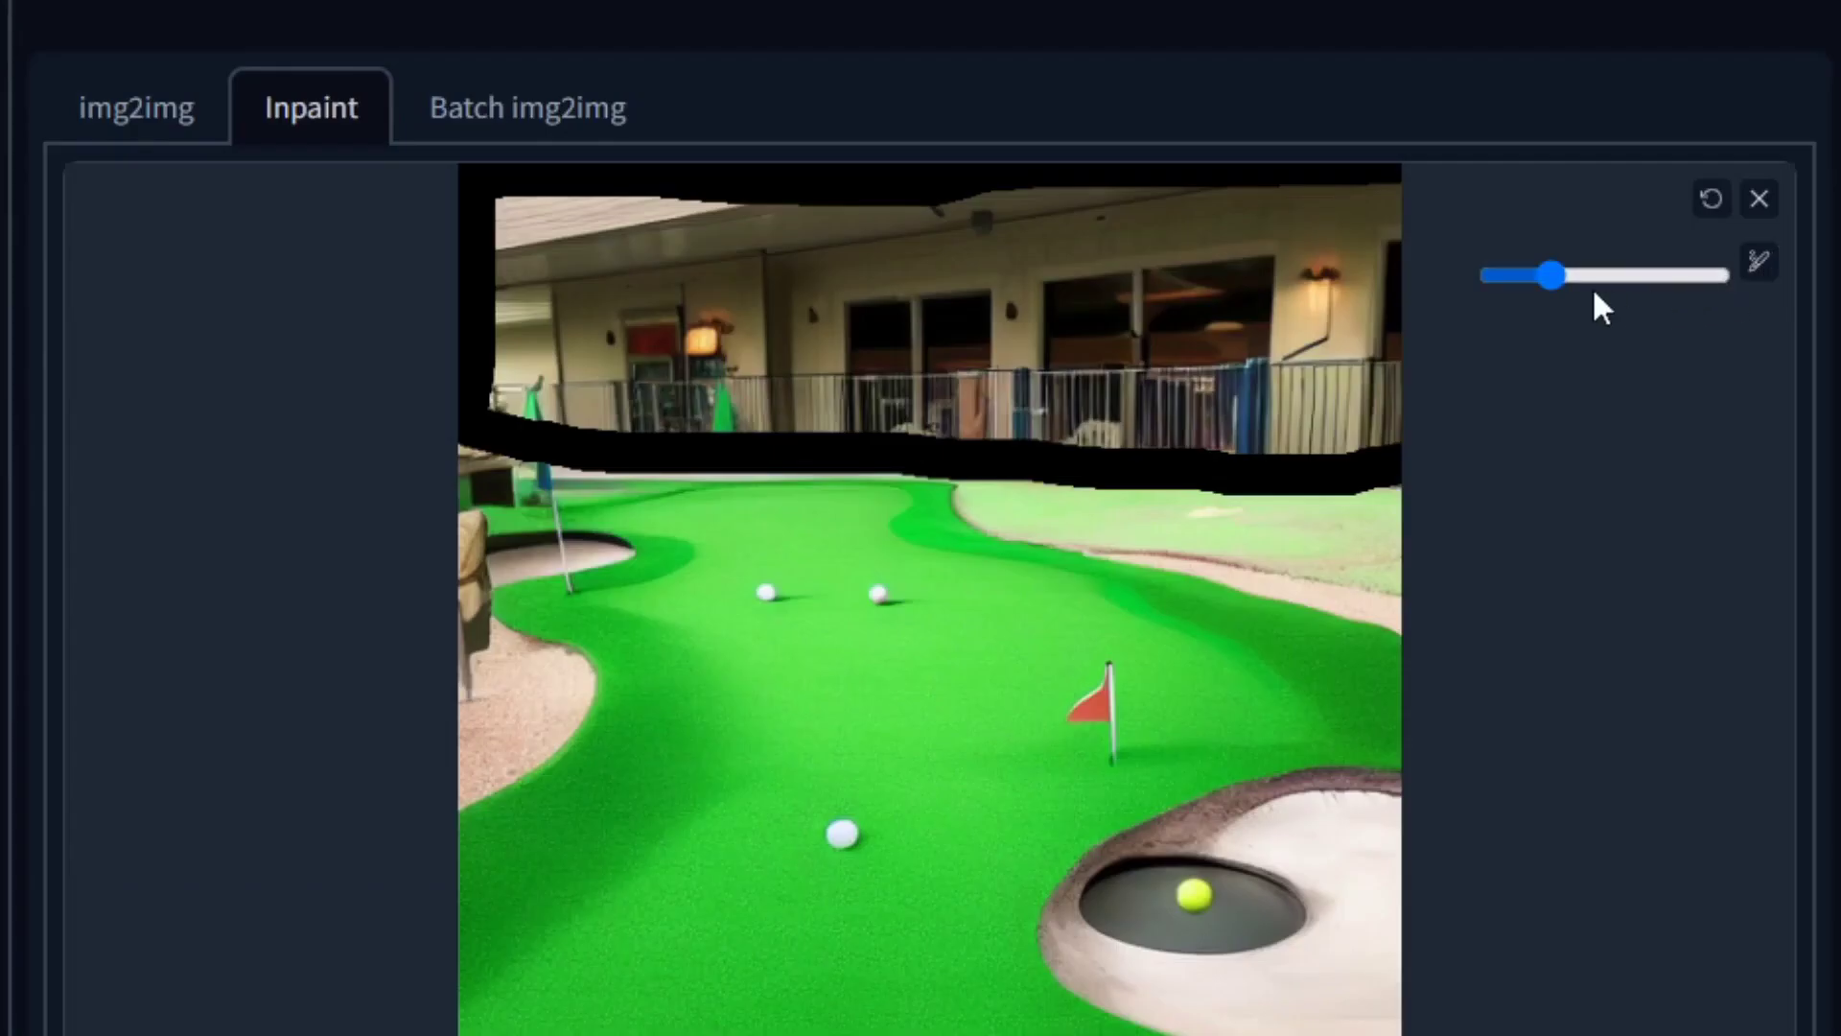
{"action": "left_click_drag", "start_coordinate": [768, 453], "coordinate": [813, 454]}
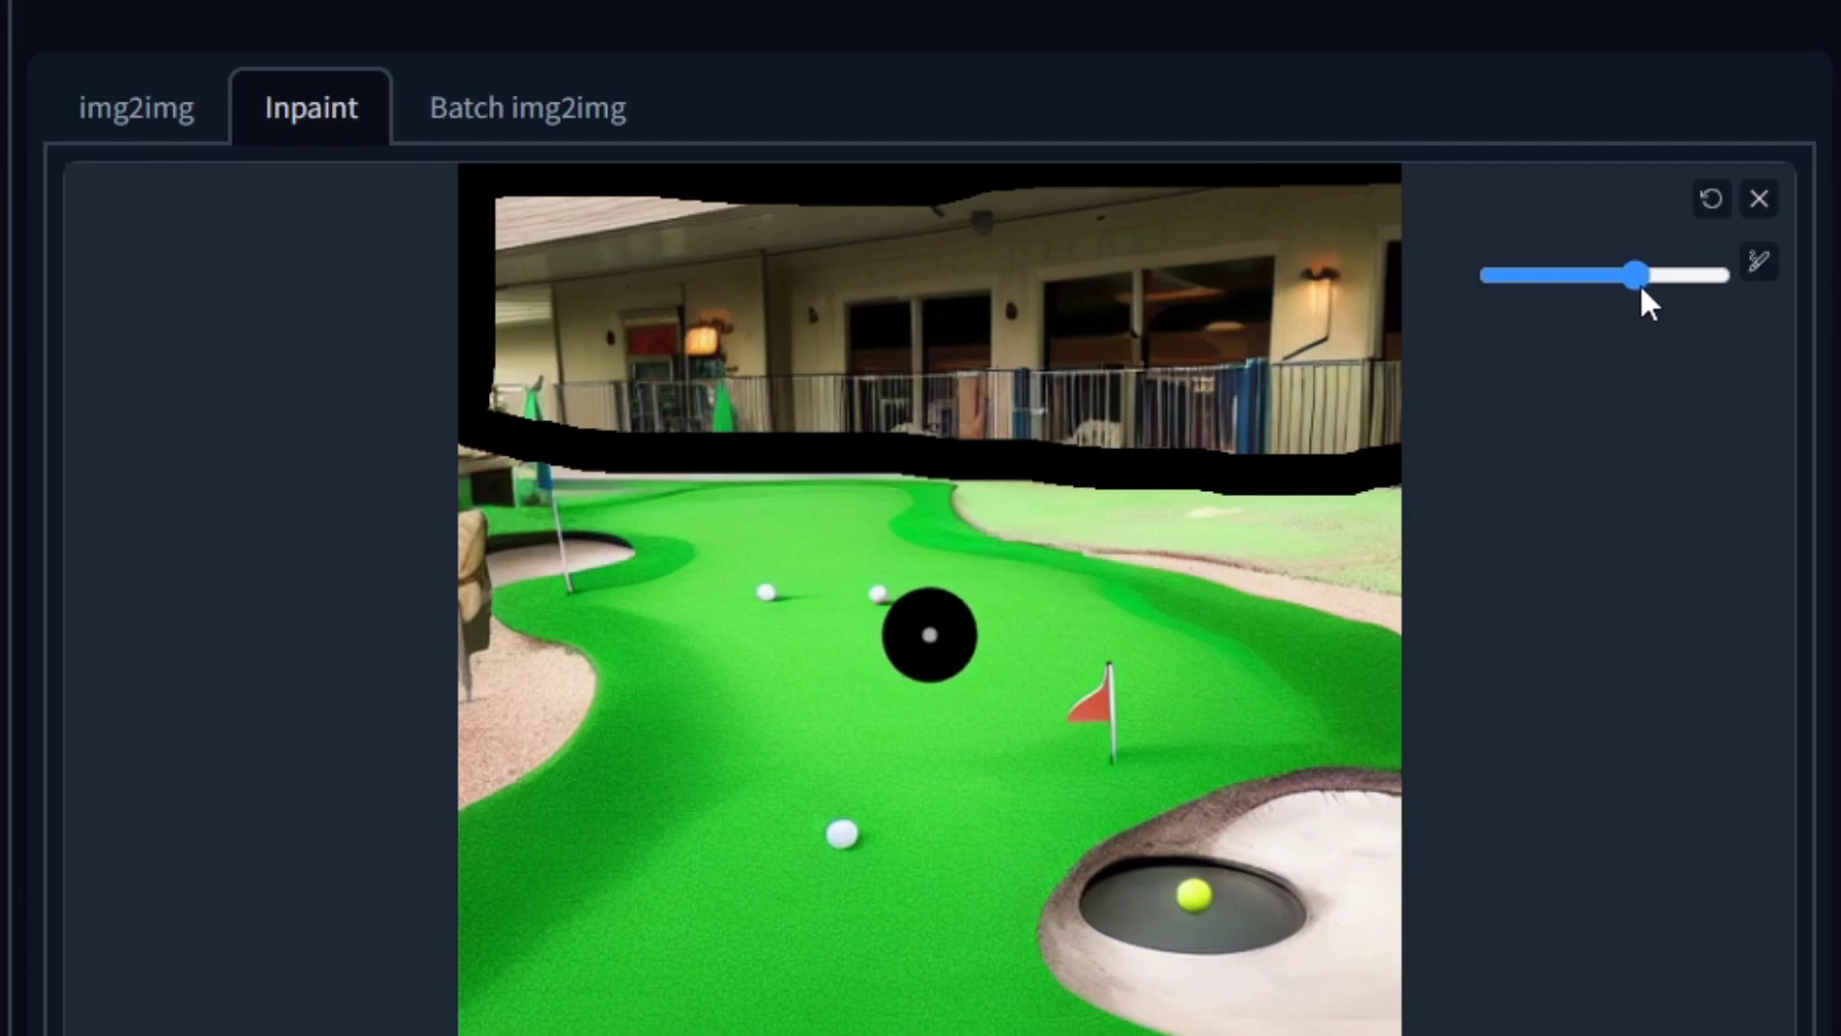
{"action": "left_click_drag", "start_coordinate": [1640, 284], "coordinate": [1757, 295]}
{"action": "mouse_move", "coordinate": [263, 433]}
{"action": "left_mouse_down"}
{"action": "mouse_move", "coordinate": [571, 443]}
{"action": "mouse_move", "coordinate": [660, 427]}
{"action": "mouse_move", "coordinate": [466, 418]}
{"action": "left_mouse_up"}
{"action": "mouse_move", "coordinate": [251, 485]}
{"action": "left_mouse_down"}
{"action": "mouse_move", "coordinate": [629, 493]}
{"action": "mouse_move", "coordinate": [527, 512]}
{"action": "mouse_move", "coordinate": [676, 526]}
{"action": "mouse_move", "coordinate": [248, 530]}
{"action": "left_mouse_up"}
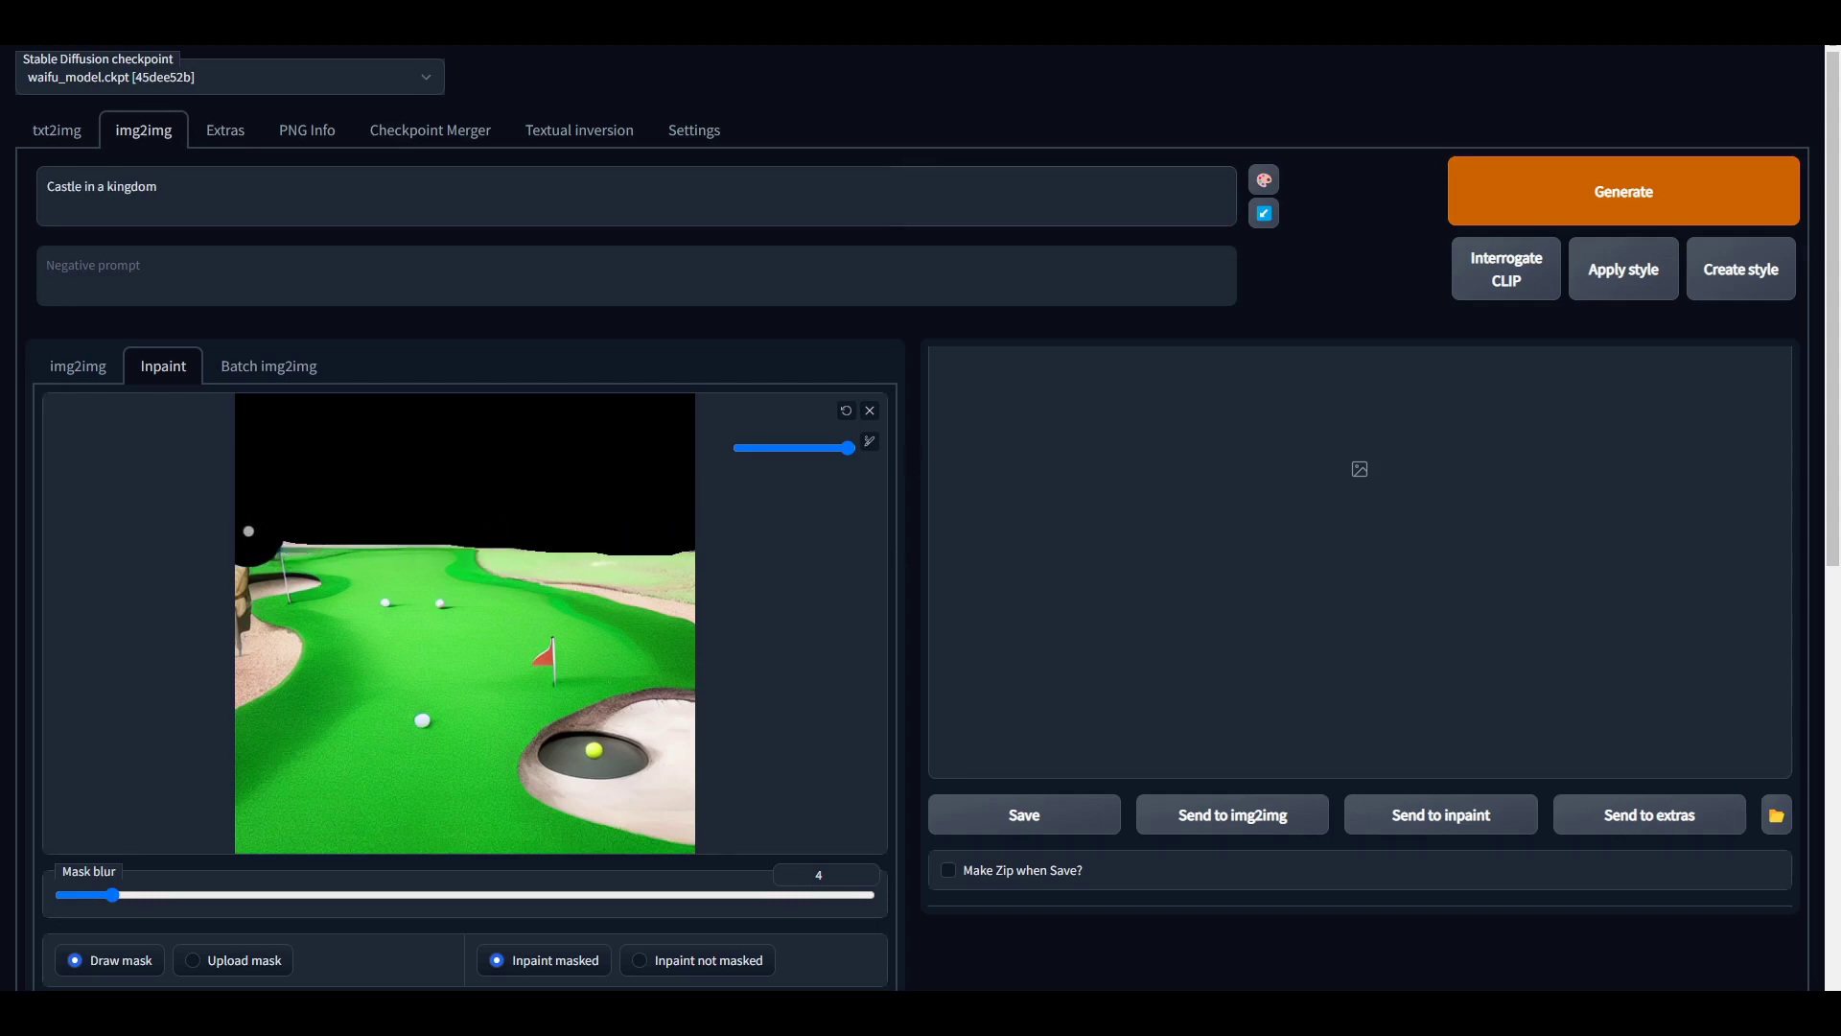
{"action": "mouse_move", "coordinate": [374, 514]}
{"action": "left_mouse_down"}
{"action": "mouse_move", "coordinate": [498, 520]}
{"action": "mouse_move", "coordinate": [512, 550]}
{"action": "mouse_move", "coordinate": [722, 604]}
{"action": "left_mouse_up"}
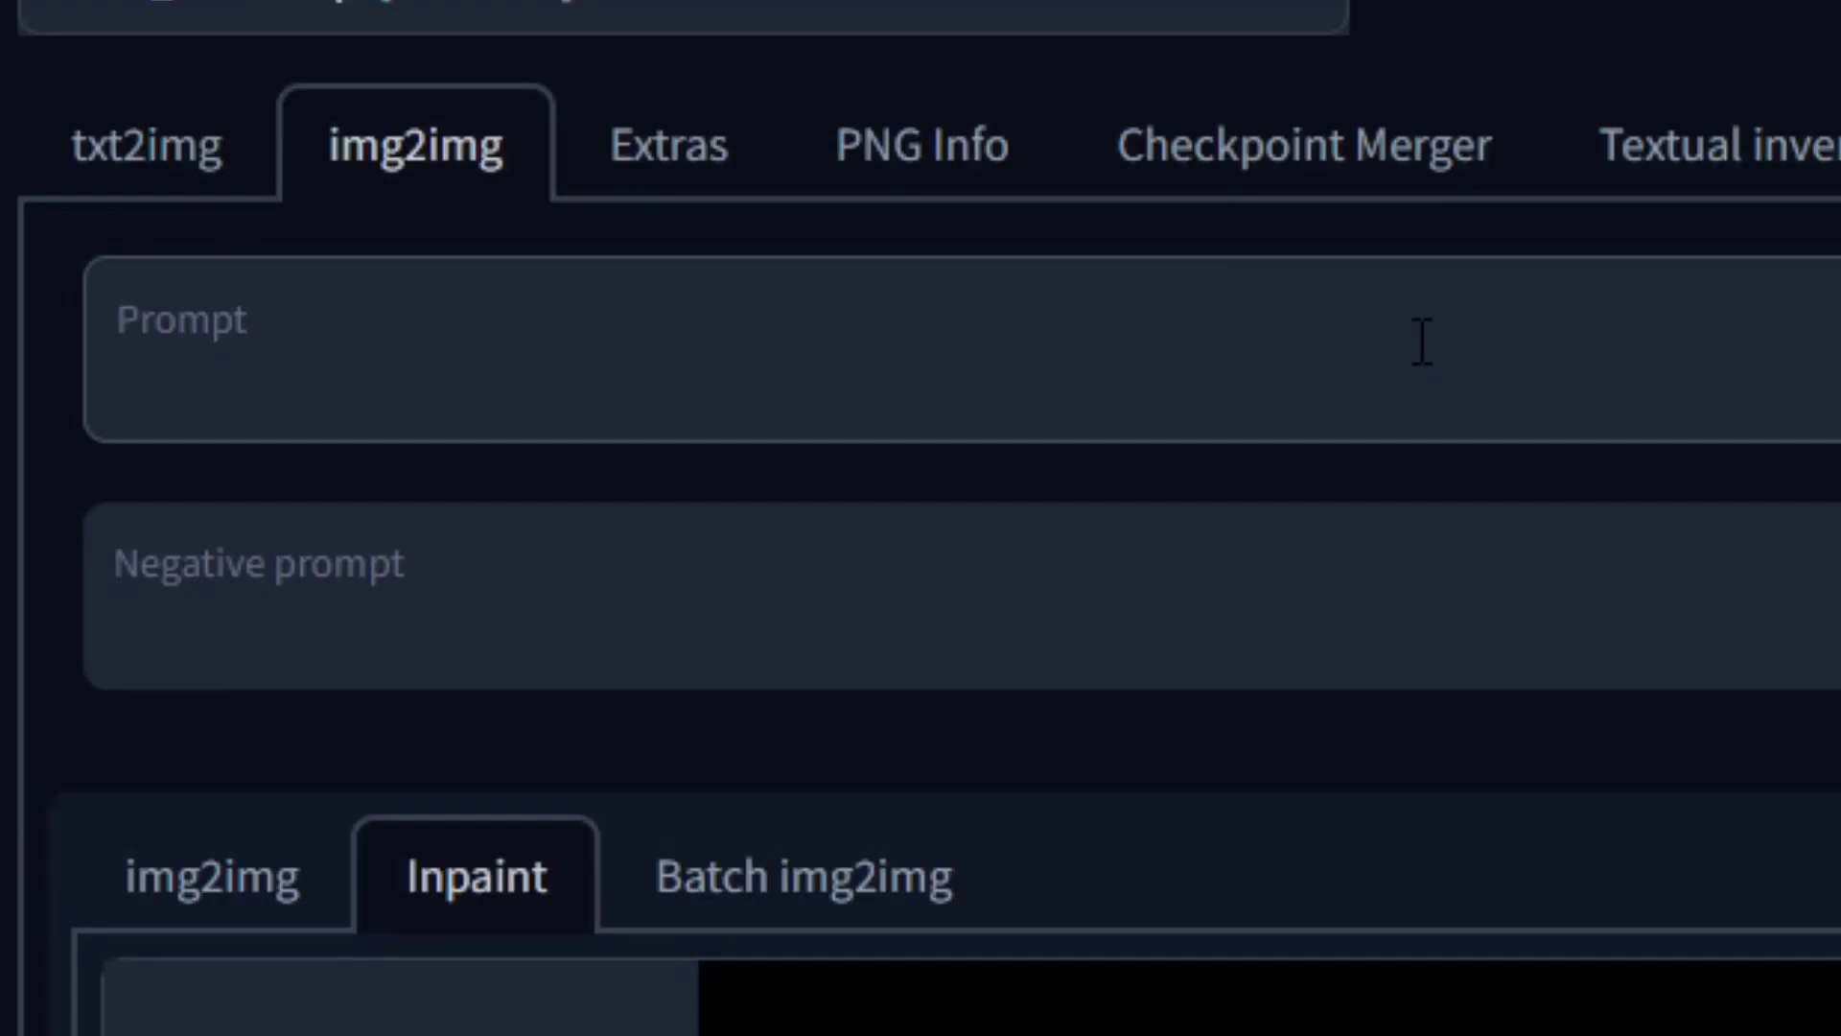
Set the prompt to "Castle in a kingdom", generate the masked background and enlarge the result
{"action": "type", "text": "Castle in a kingdom"}
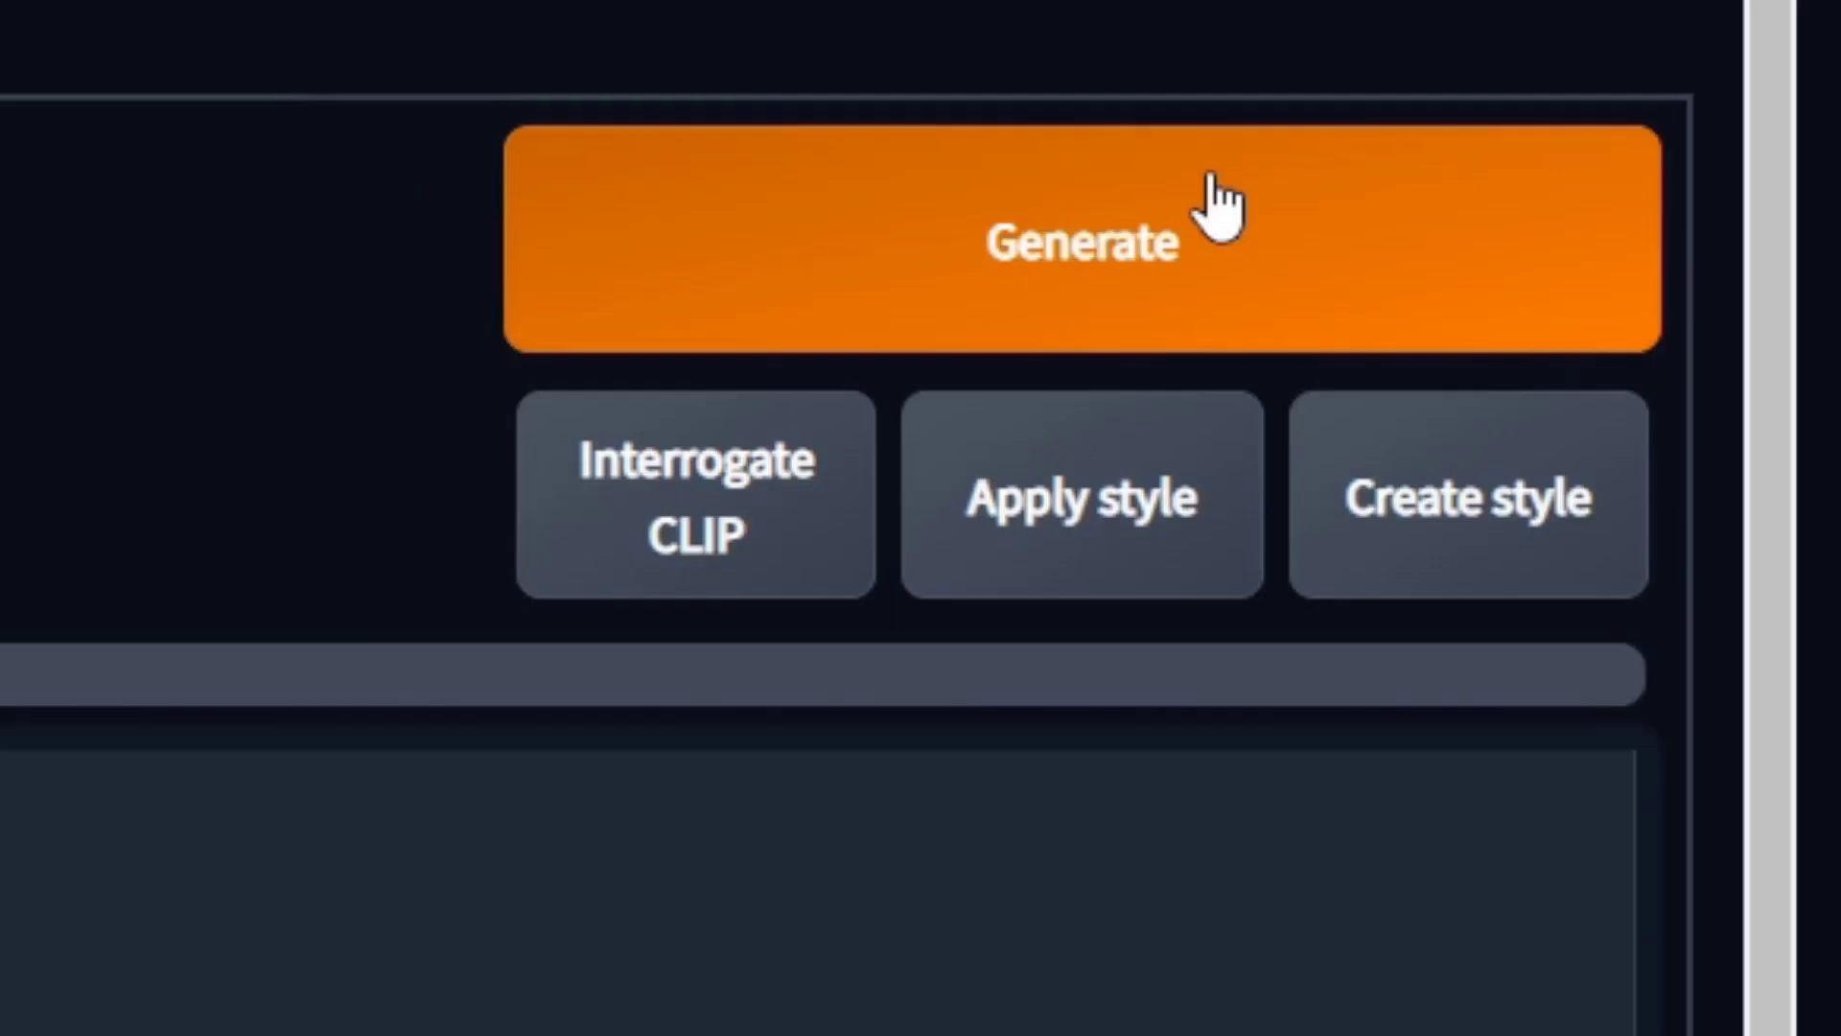
{"action": "left_click", "coordinate": [1216, 206]}
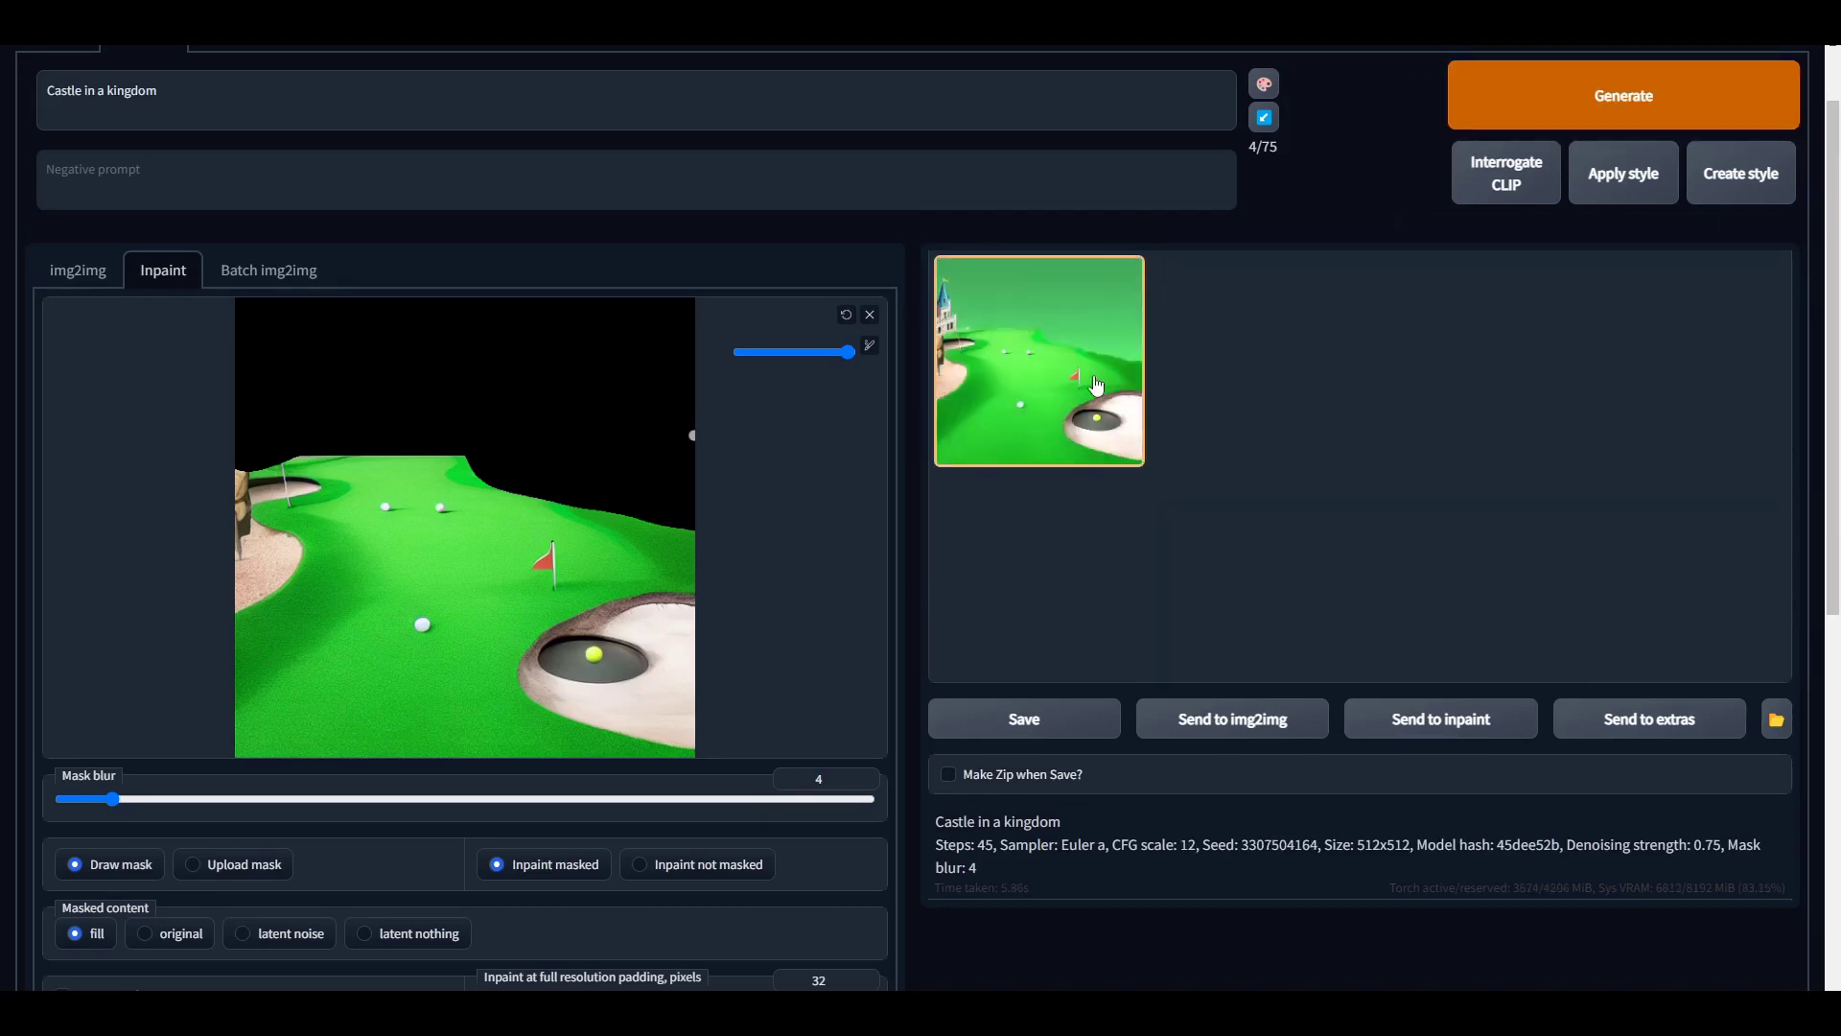
{"action": "left_click", "coordinate": [1096, 384]}
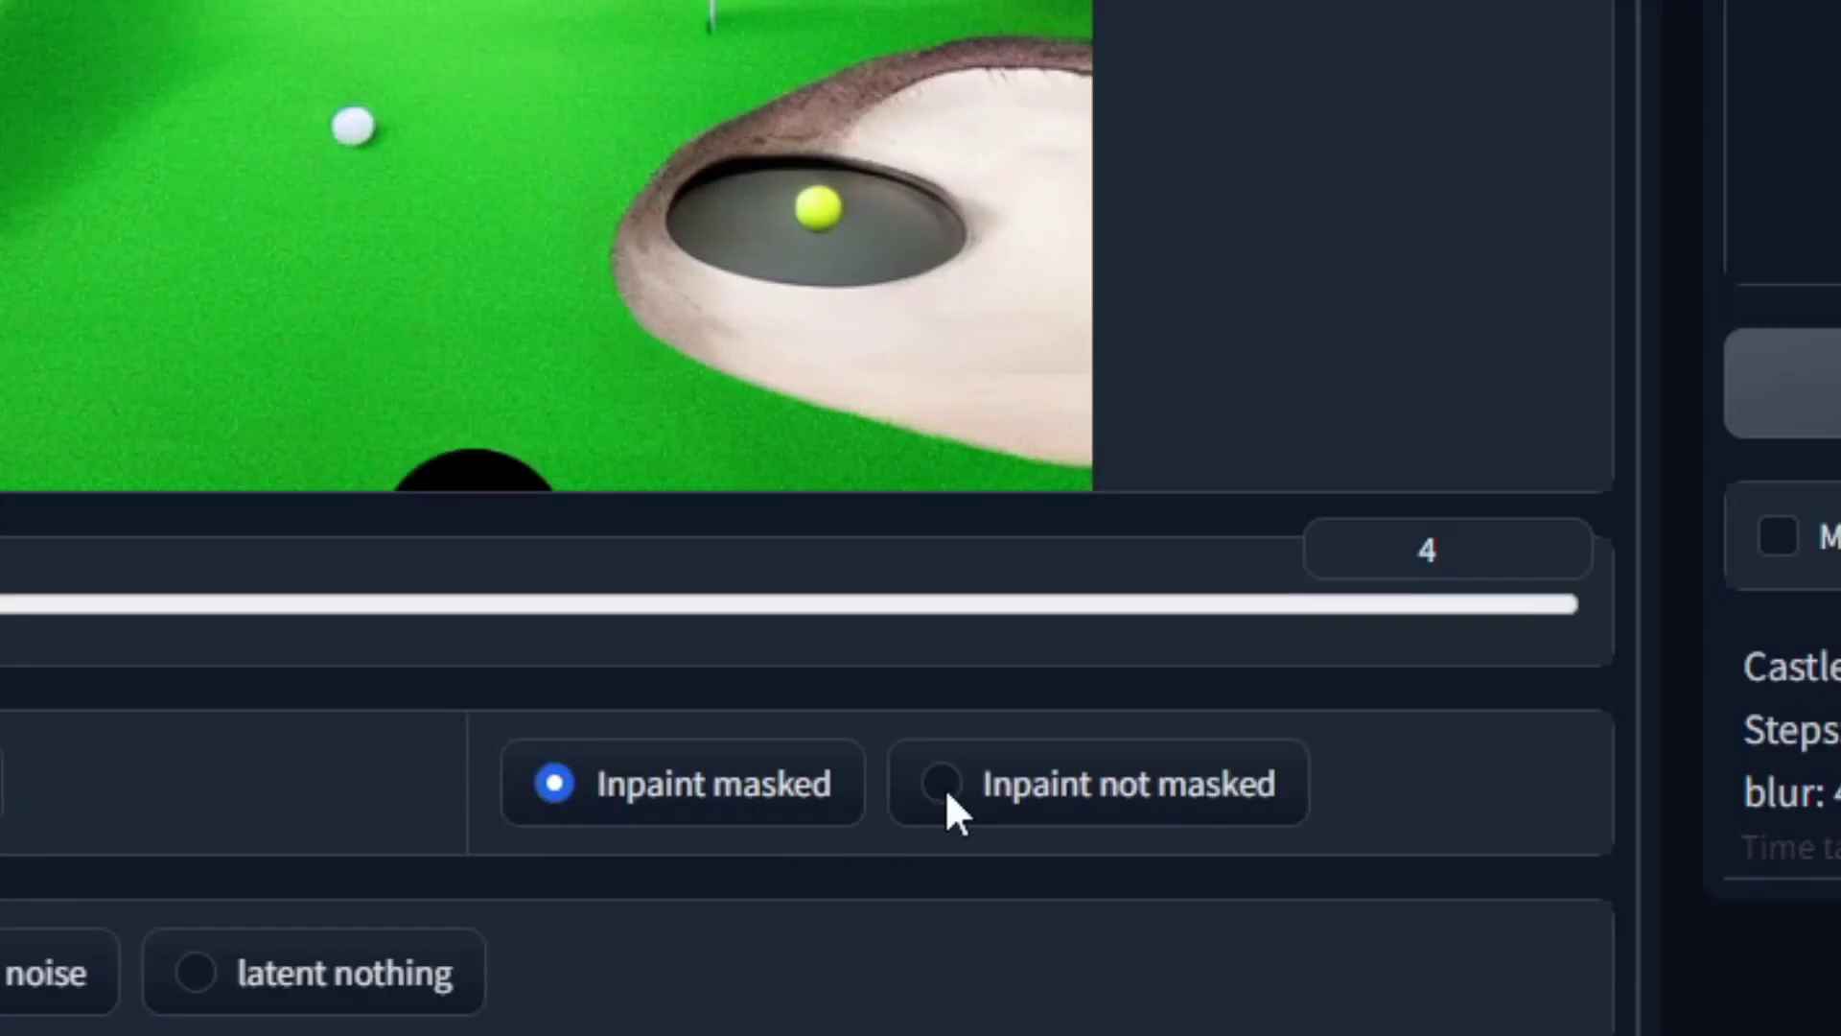
Try generating the castle with the inpaint mode set to Inpaint not masked, and open the result
{"action": "left_click", "coordinate": [639, 865]}
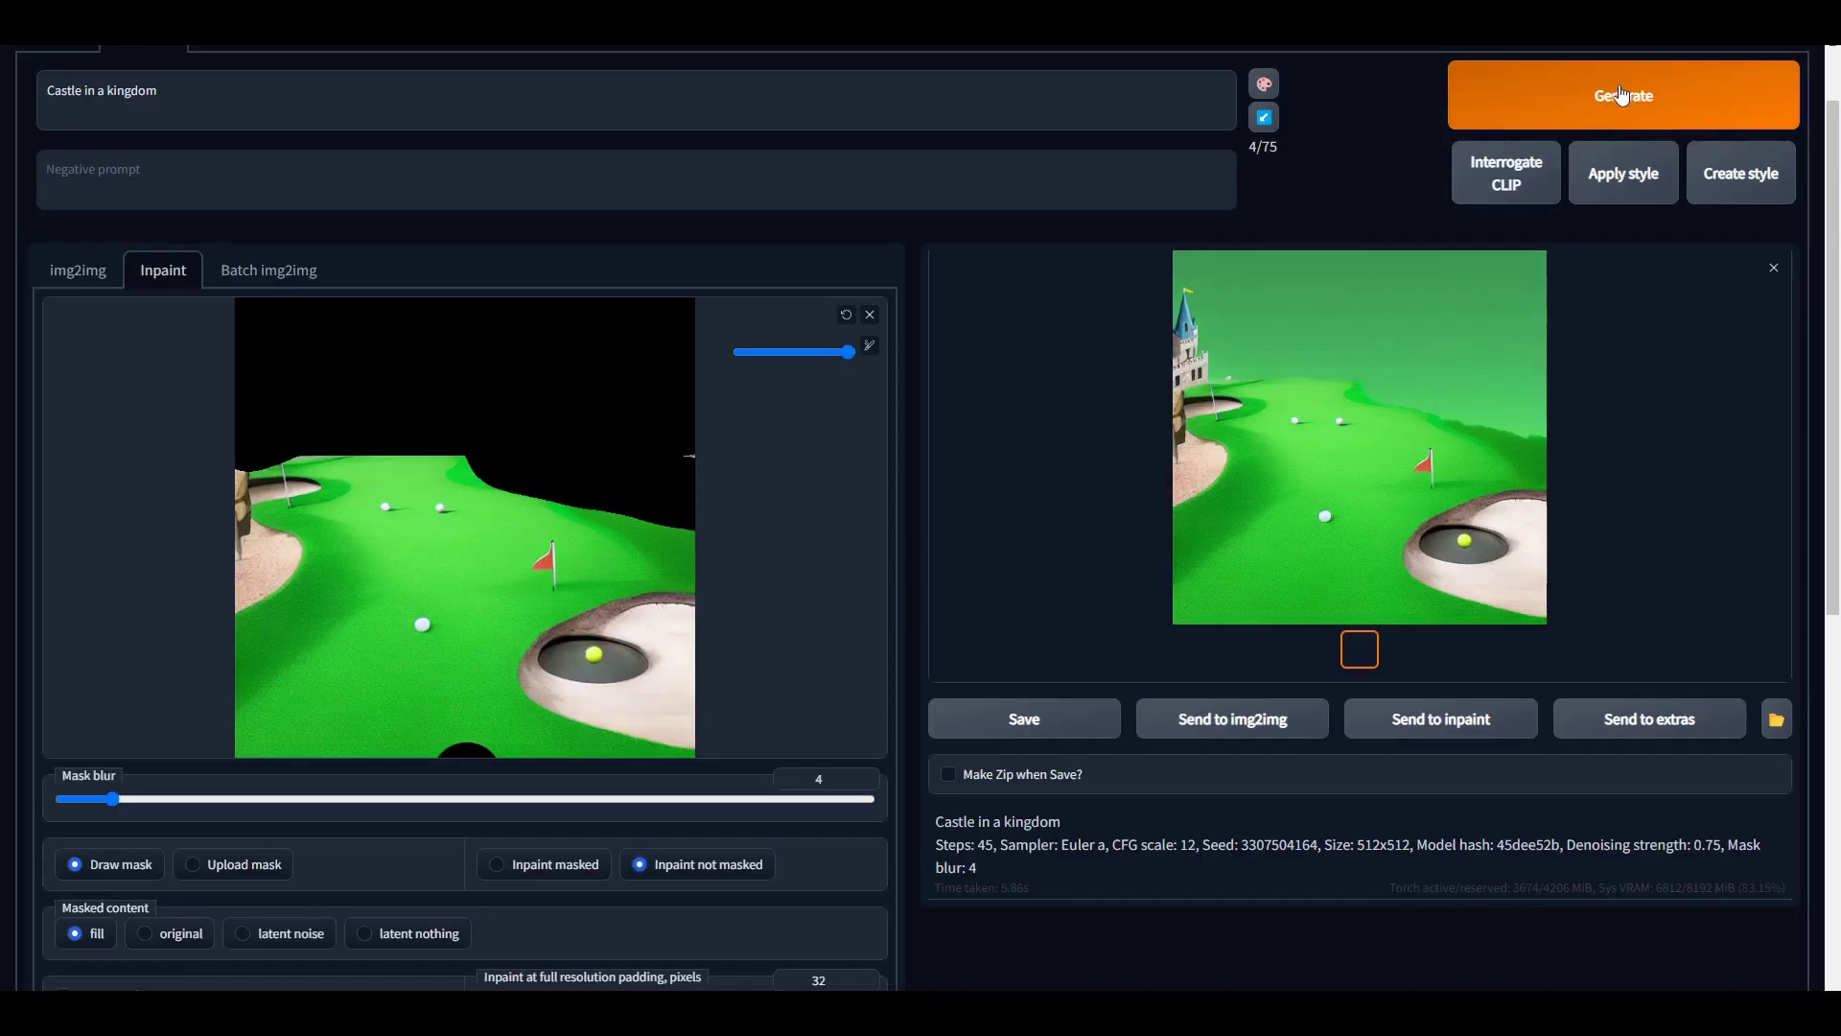
{"action": "left_click", "coordinate": [1621, 95]}
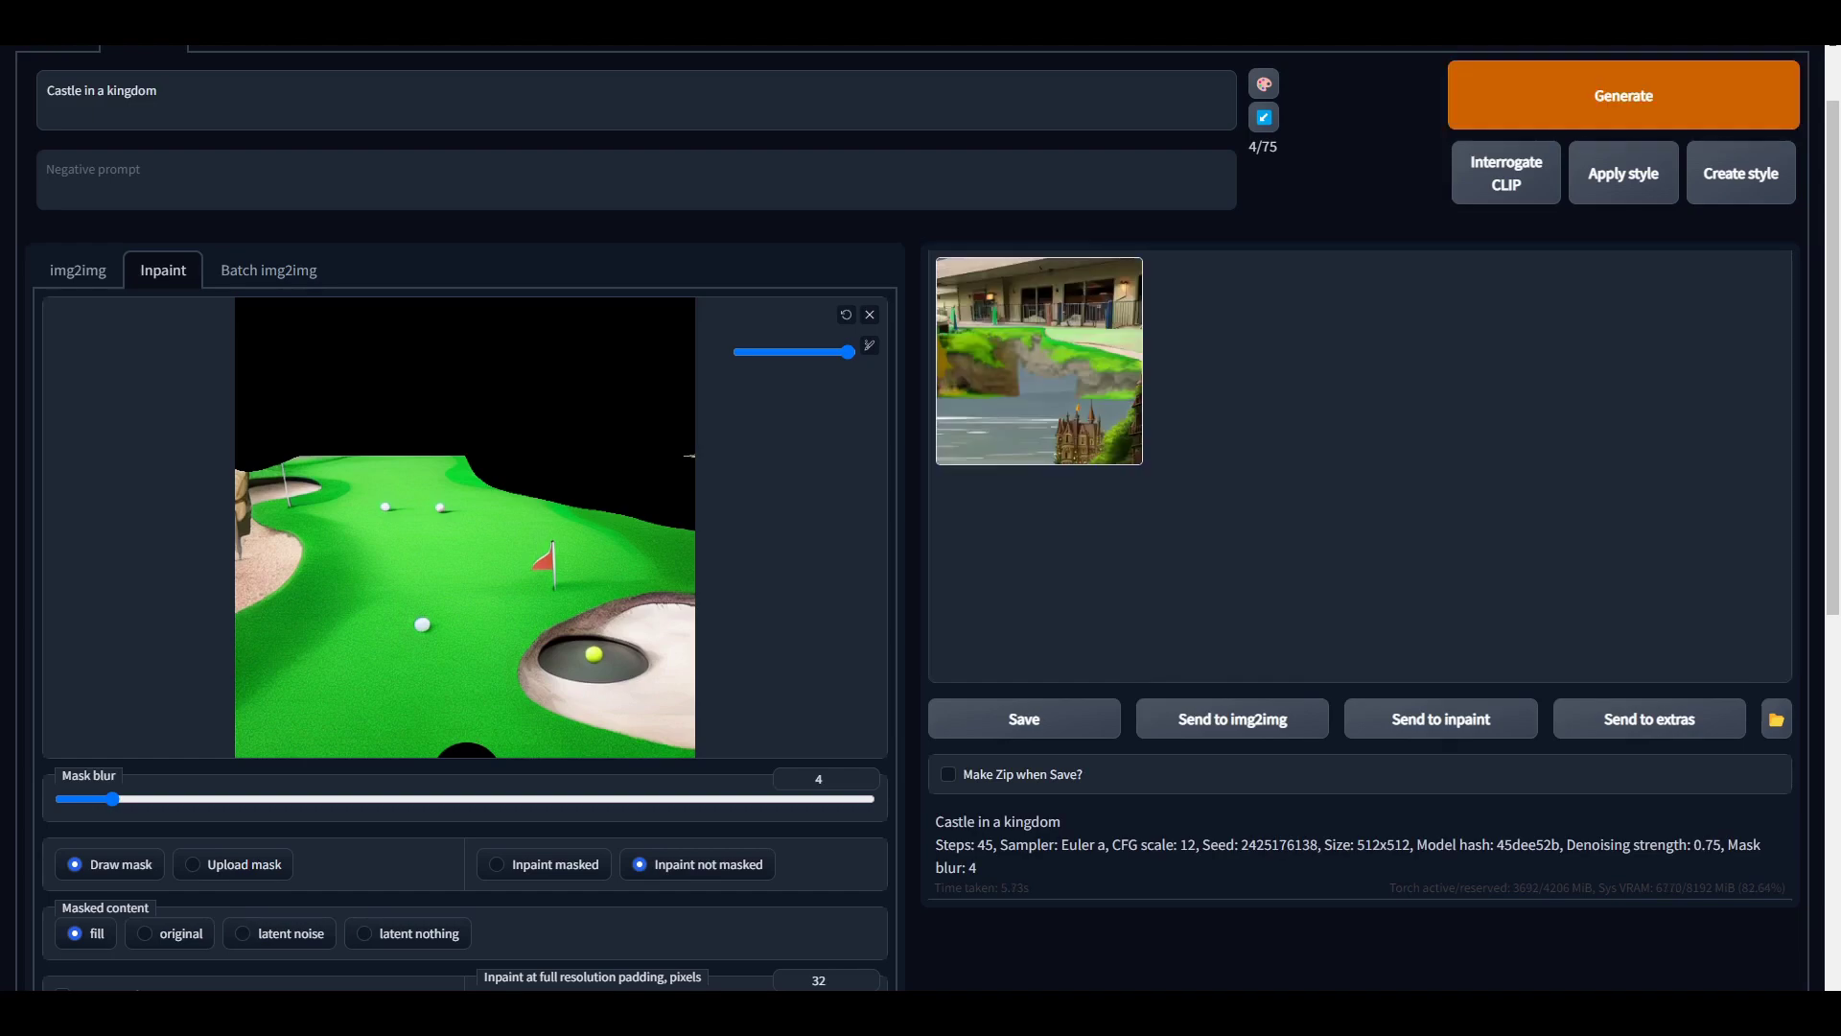
{"action": "left_click", "coordinate": [1063, 345]}
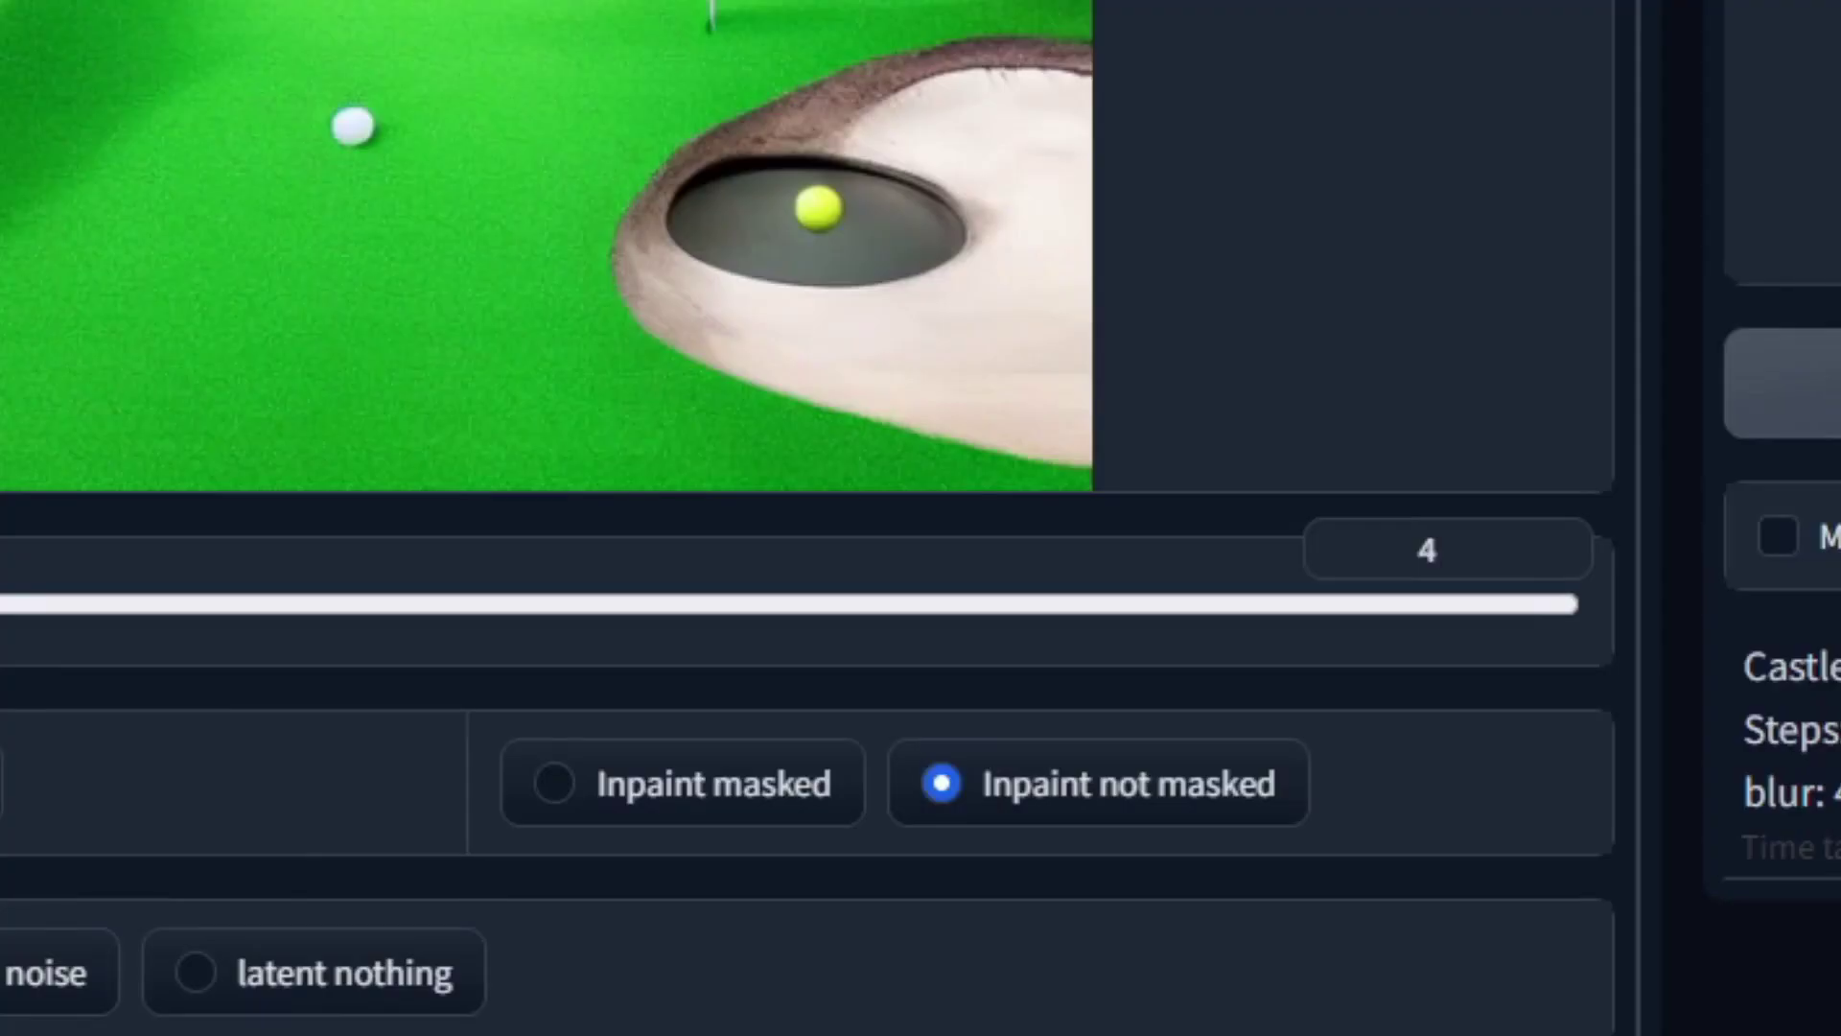
Switch the inpaint mode to Inpaint masked, regenerate the castle background and enlarge the result
{"action": "left_click", "coordinate": [555, 785]}
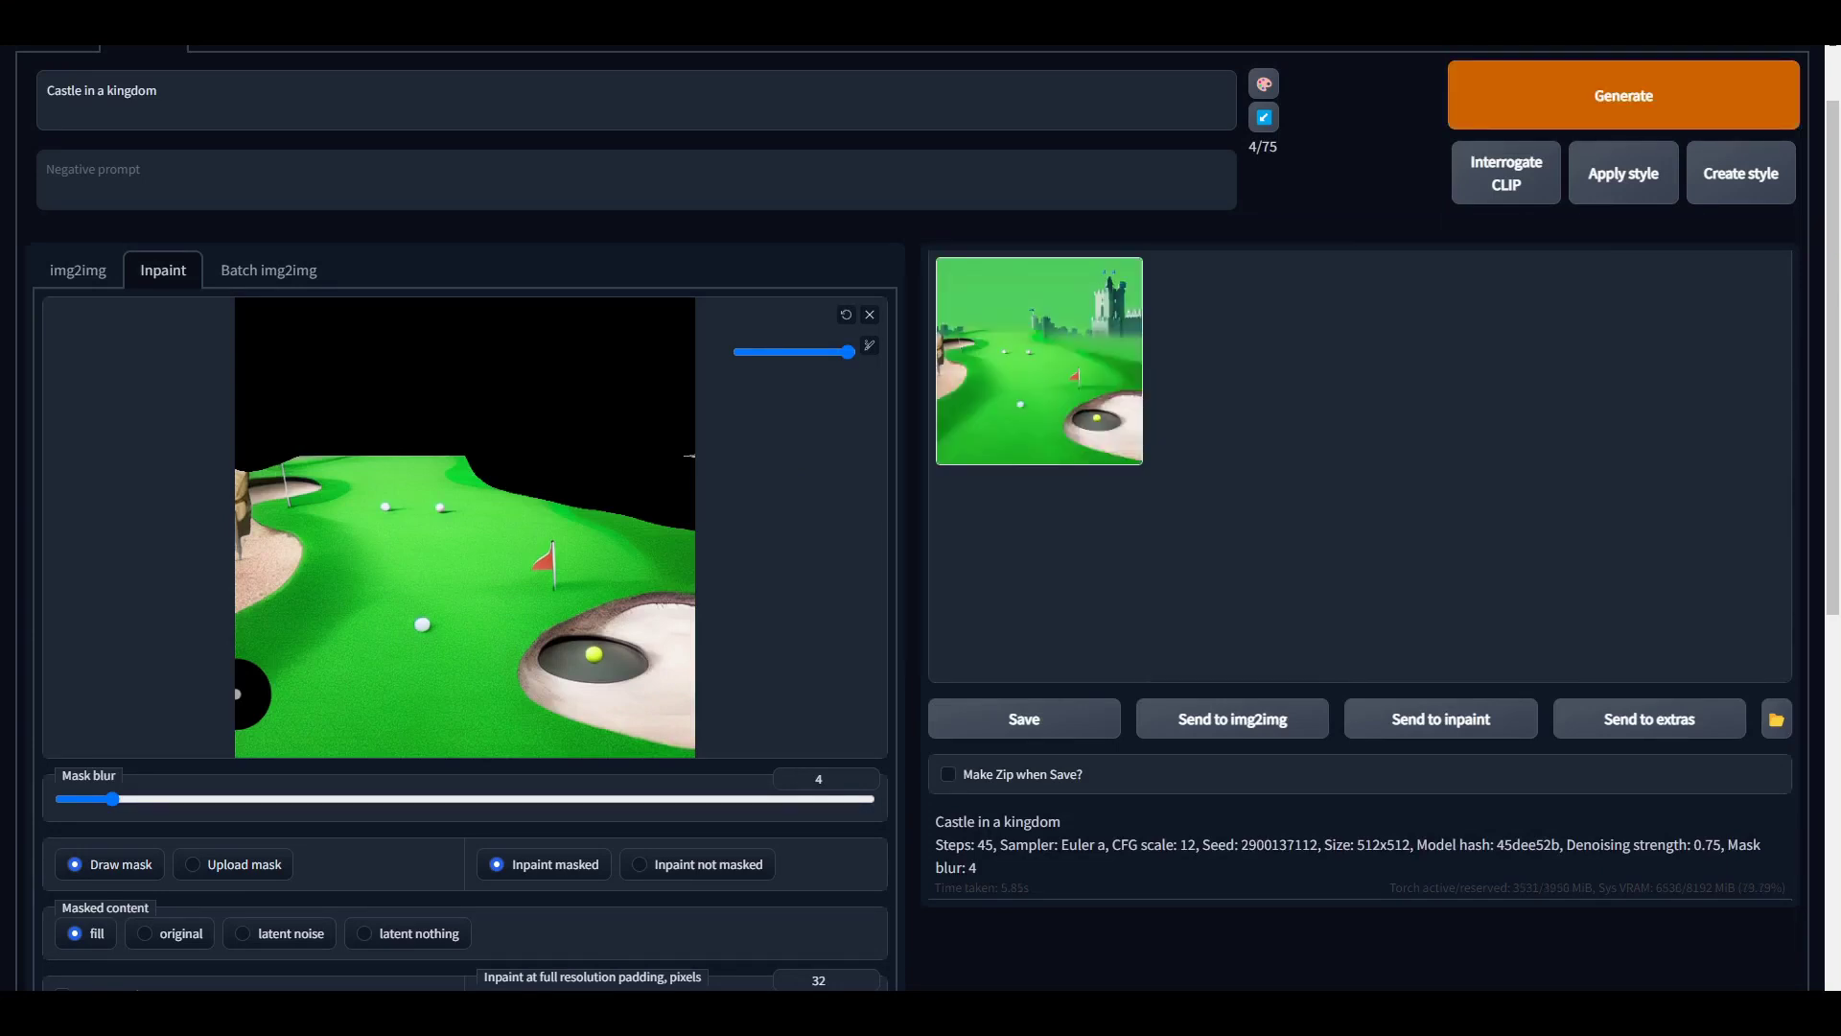
{"action": "left_click", "coordinate": [1125, 415]}
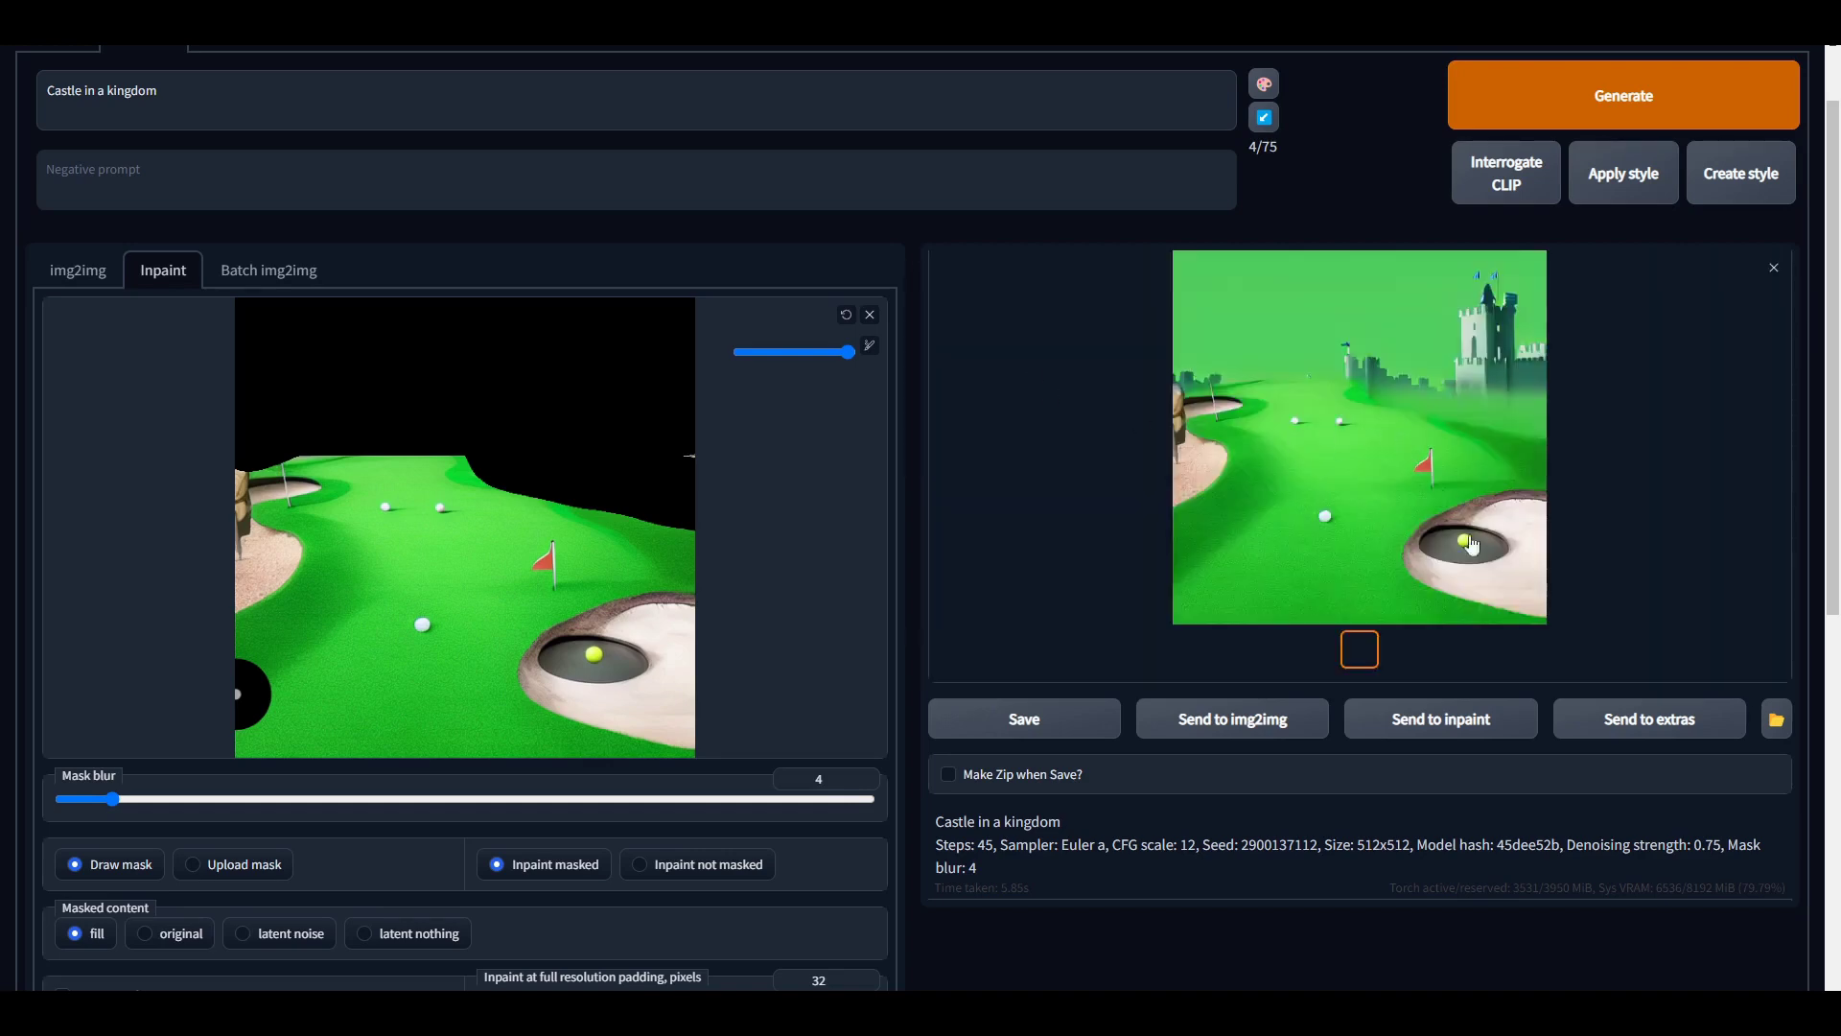
Send the castle image to inpainting and undo the leftover mask strokes
{"action": "left_click", "coordinate": [1441, 720]}
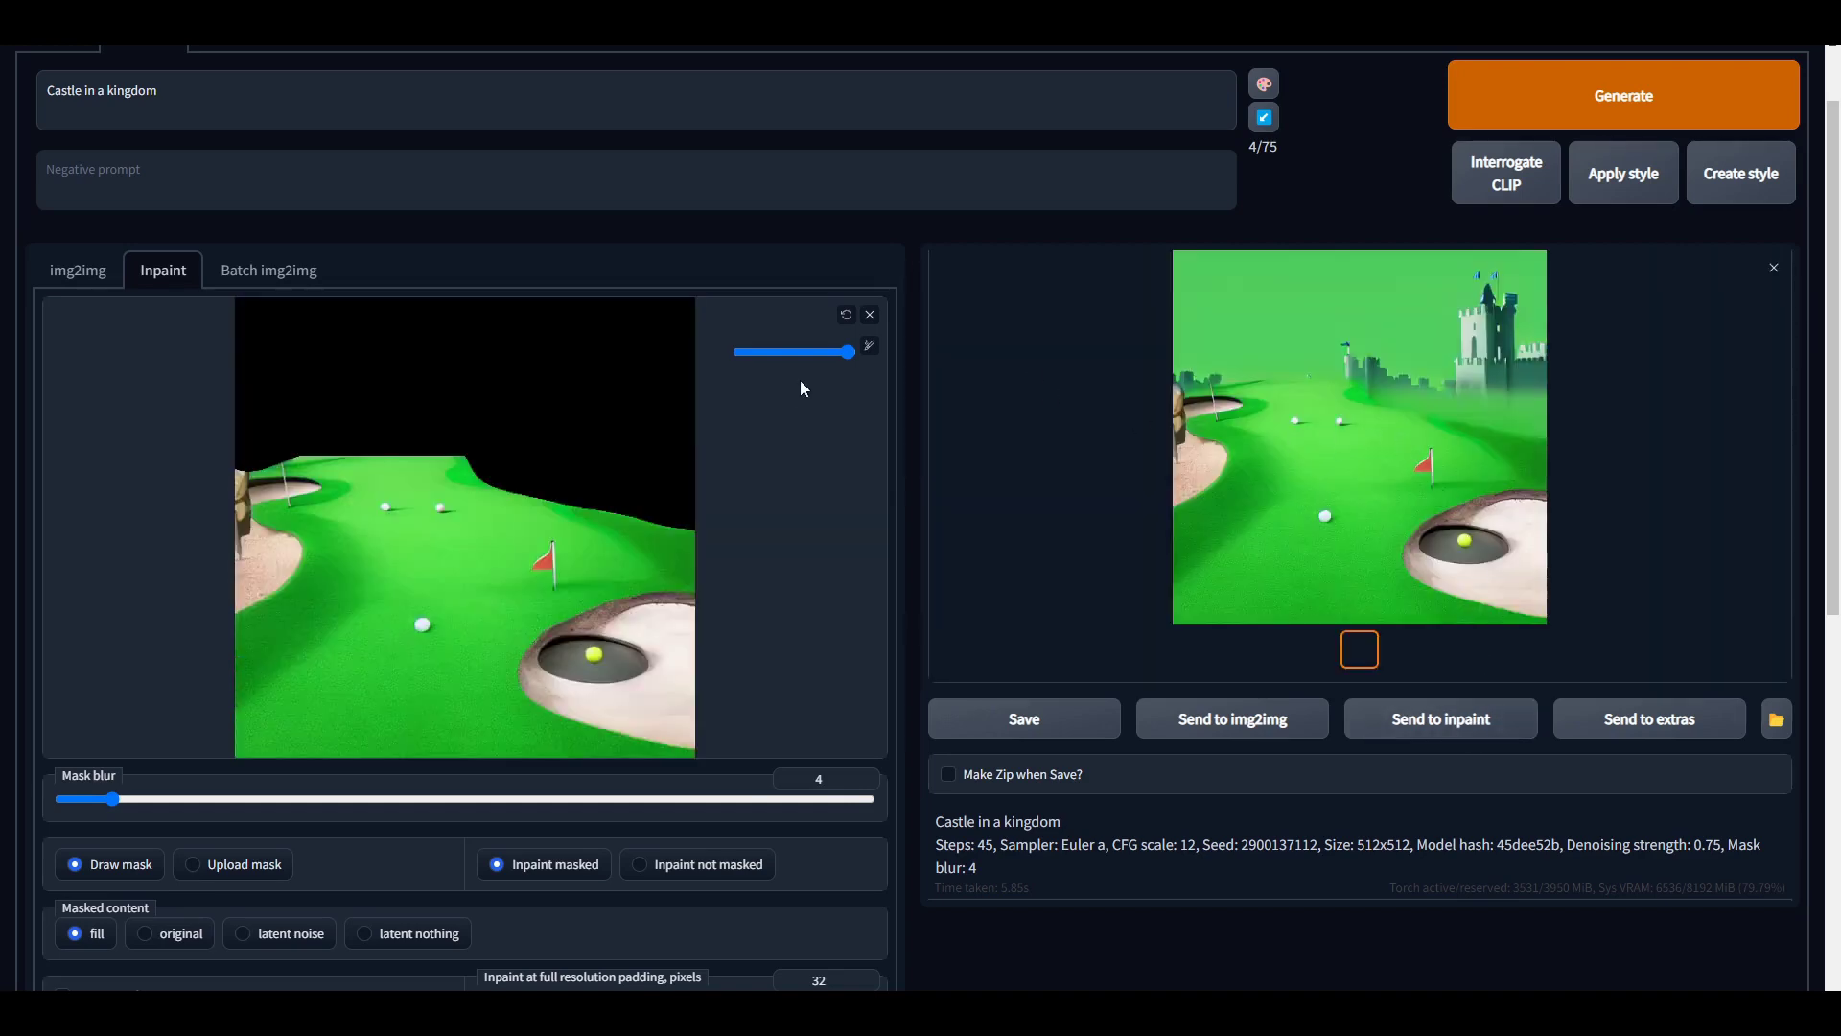
{"action": "left_click", "coordinate": [845, 316]}
{"action": "left_click", "coordinate": [844, 320]}
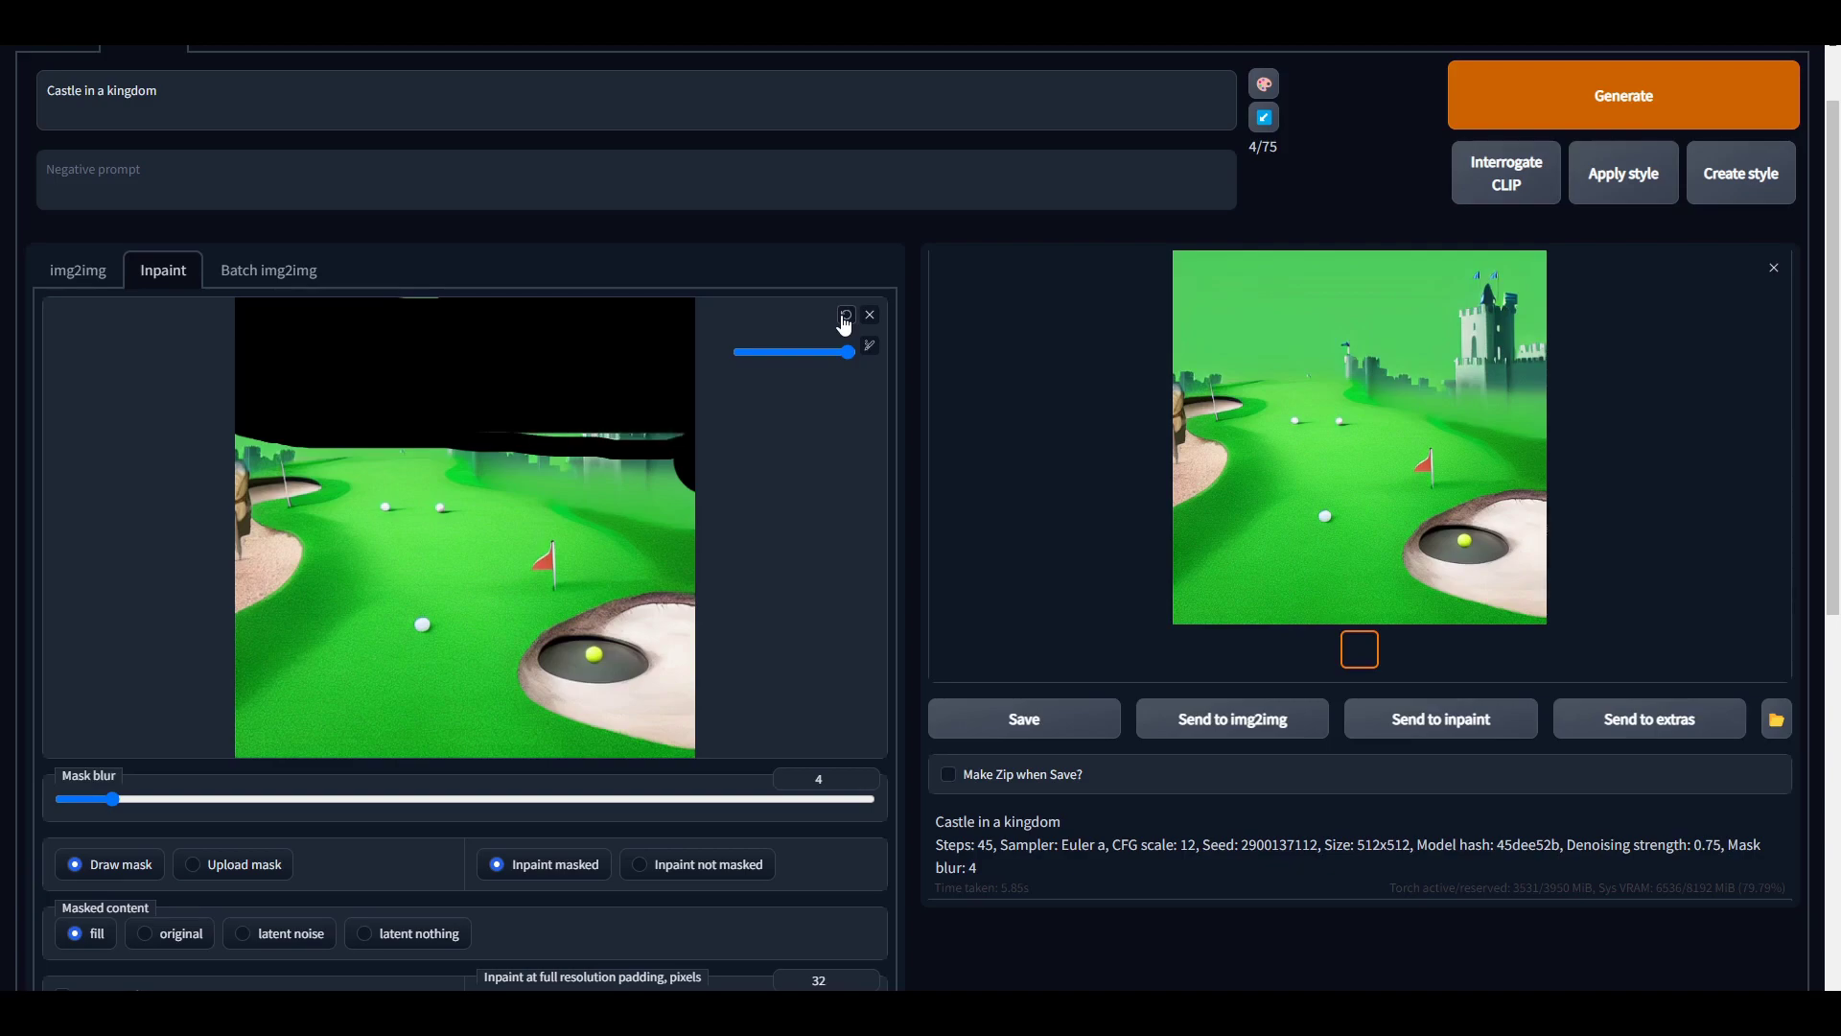
{"action": "left_click", "coordinate": [844, 320]}
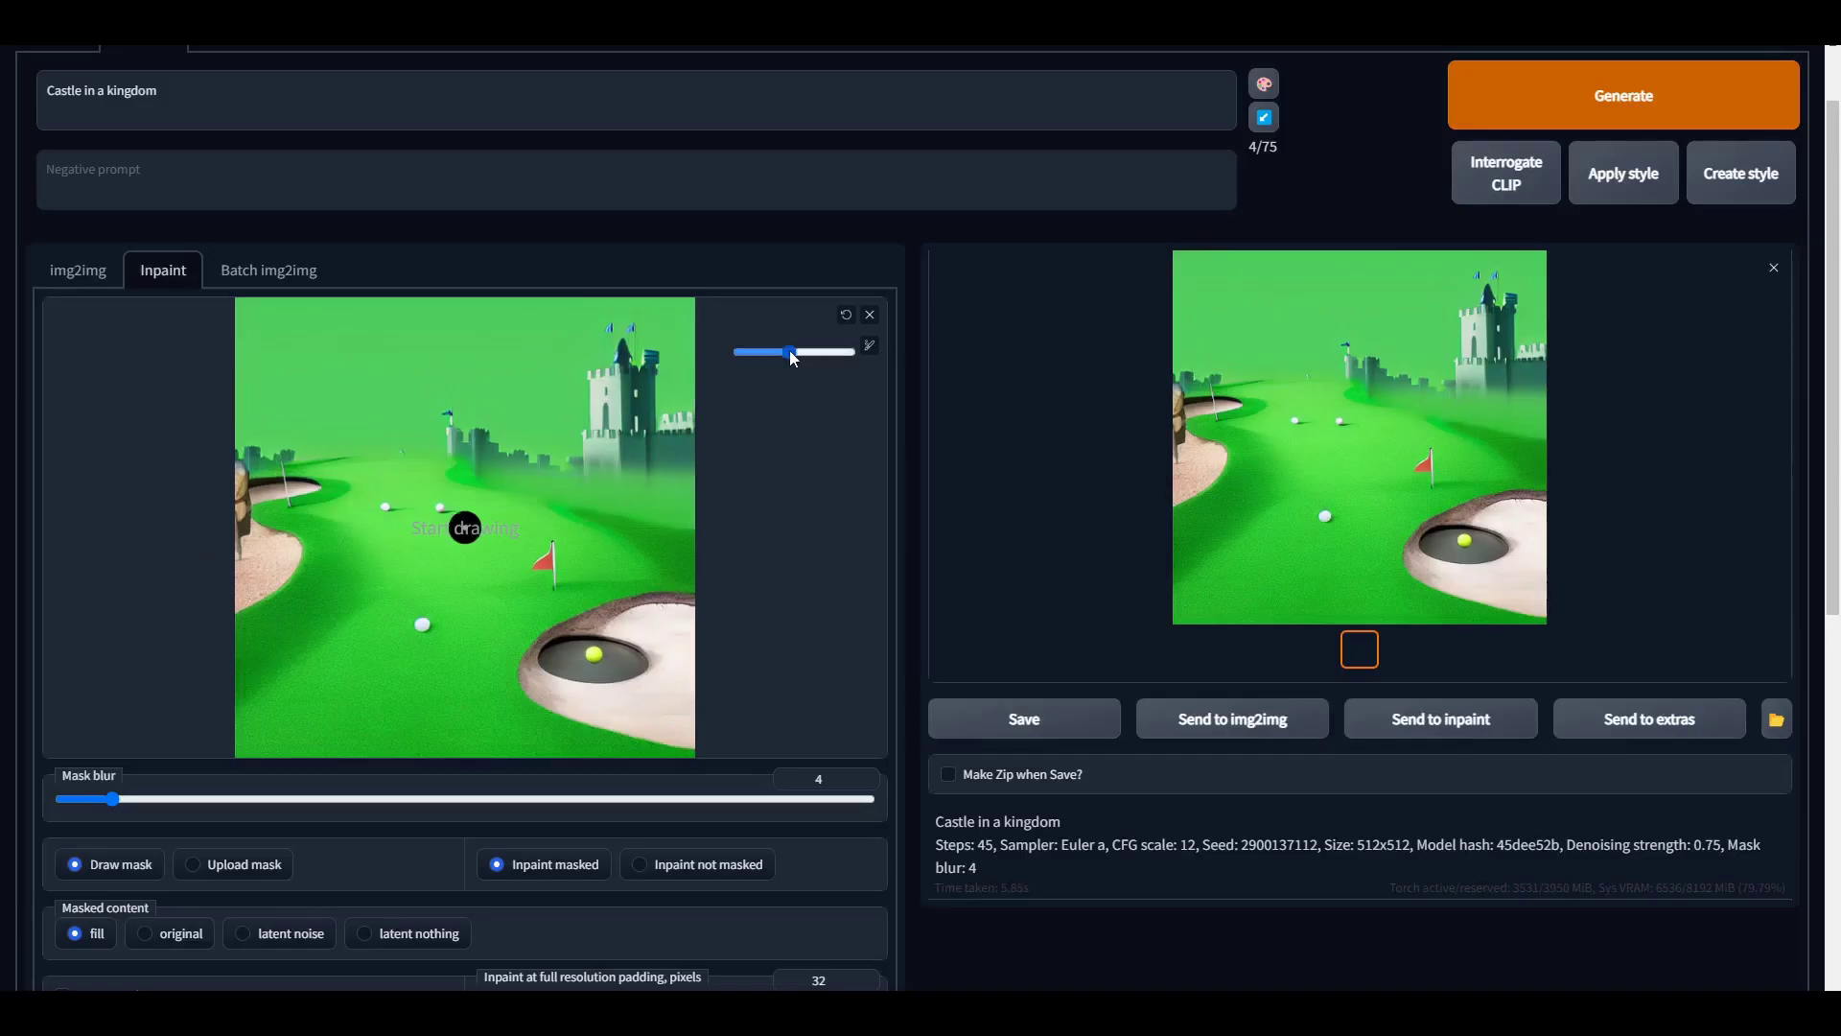
Set the masked content to original and mask the upper-left part of the golf scene with a smaller brush
{"action": "mouse_move", "coordinate": [436, 474]}
{"action": "left_mouse_down"}
{"action": "mouse_move", "coordinate": [695, 482]}
{"action": "mouse_move", "coordinate": [737, 519]}
{"action": "mouse_move", "coordinate": [486, 492]}
{"action": "mouse_move", "coordinate": [697, 523]}
{"action": "mouse_move", "coordinate": [695, 478]}
{"action": "left_mouse_up"}
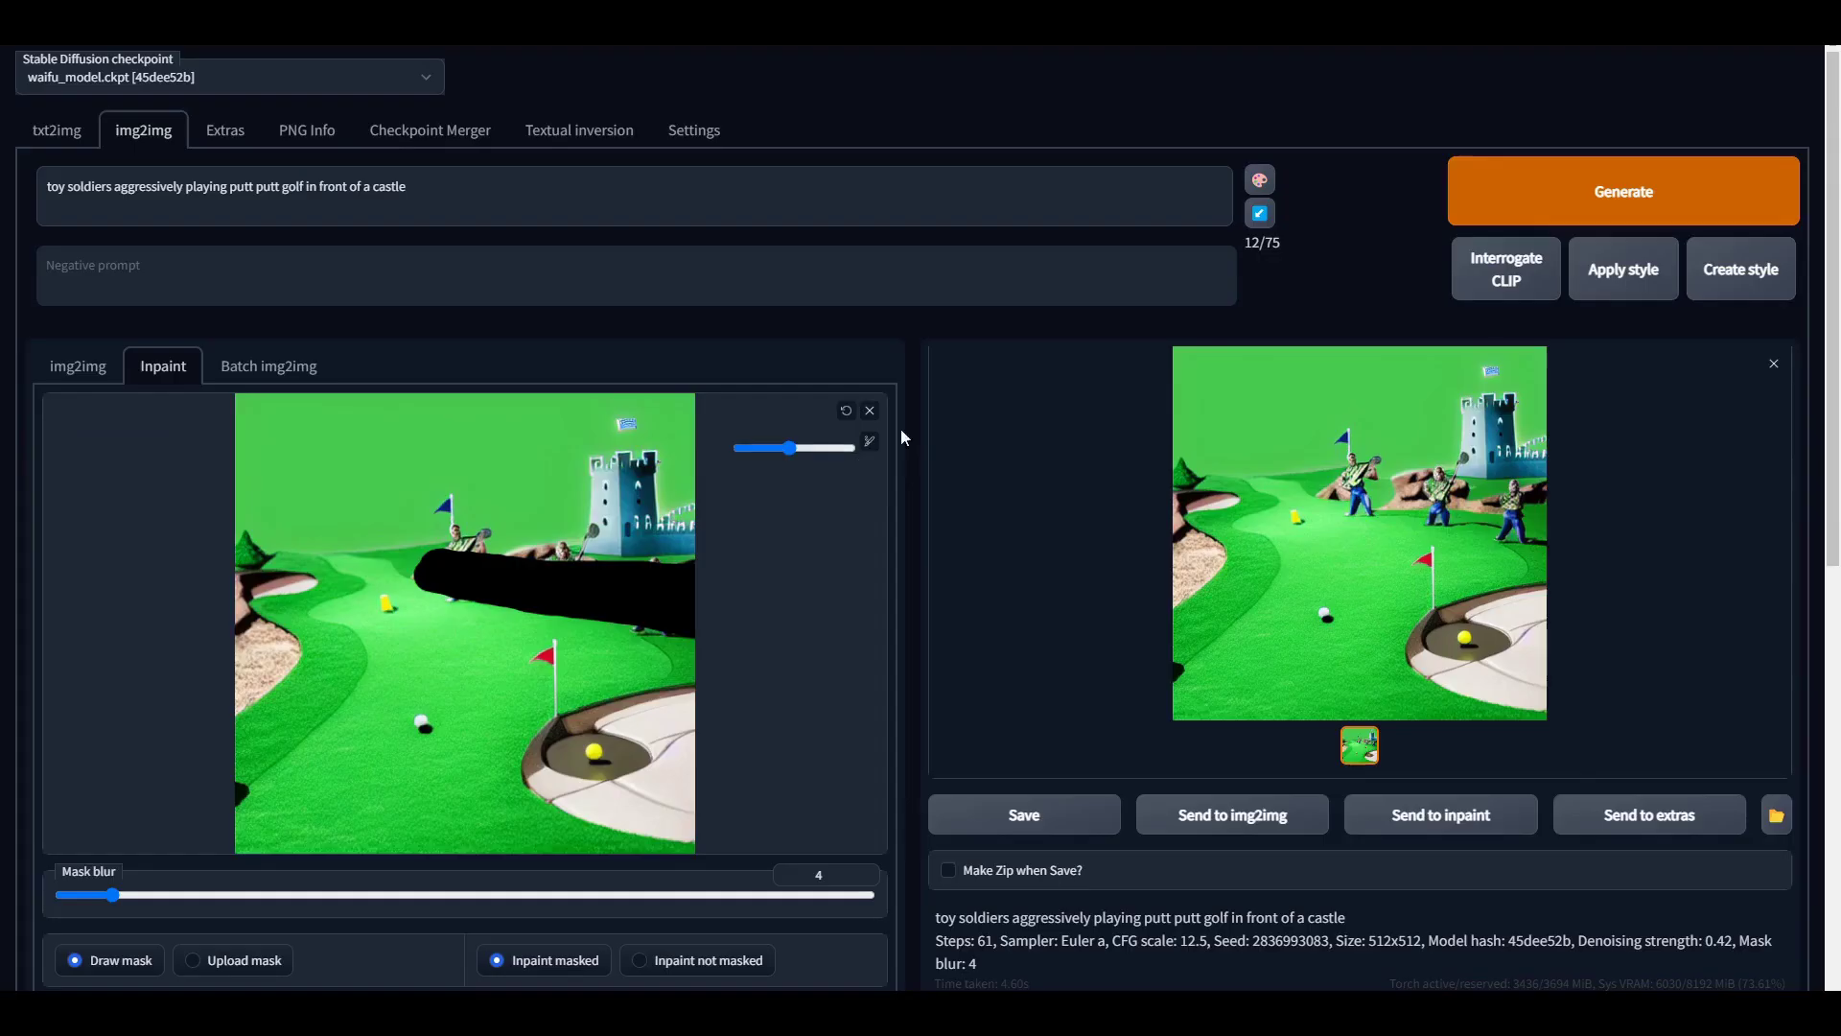
{"action": "left_click_drag", "start_coordinate": [809, 448], "coordinate": [790, 448]}
{"action": "left_click", "coordinate": [846, 411]}
{"action": "left_click", "coordinate": [846, 411]}
{"action": "mouse_move", "coordinate": [237, 611]}
{"action": "left_mouse_down"}
{"action": "mouse_move", "coordinate": [309, 451]}
{"action": "mouse_move", "coordinate": [268, 425]}
{"action": "mouse_move", "coordinate": [307, 437]}
{"action": "mouse_move", "coordinate": [301, 477]}
{"action": "left_mouse_up"}
Set the prompt to "putt putt windmill" and generate several variations of the masked area
{"action": "key", "text": "ctrl+a"}
{"action": "type", "text": "putt putt windmill"}
{"action": "key", "text": "ctrl+Return"}
{"action": "left_click", "coordinate": [1555, 191]}
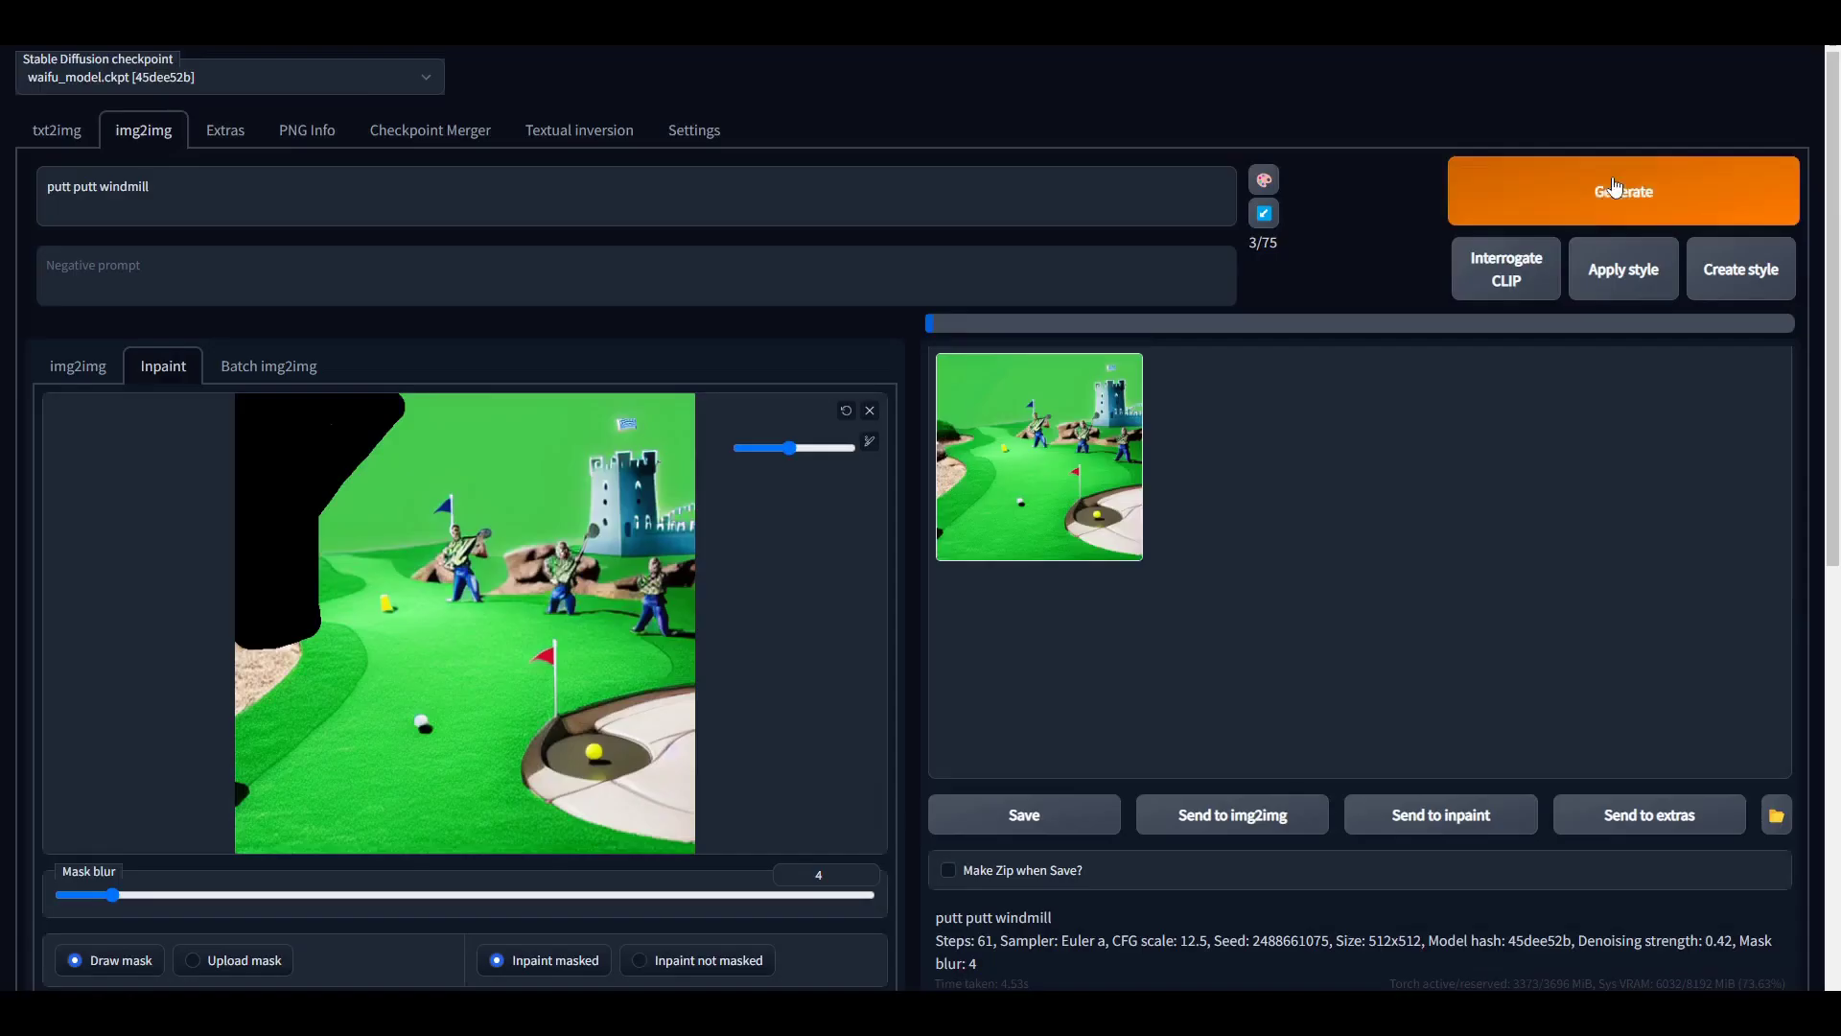
{"action": "left_click", "coordinate": [1582, 191]}
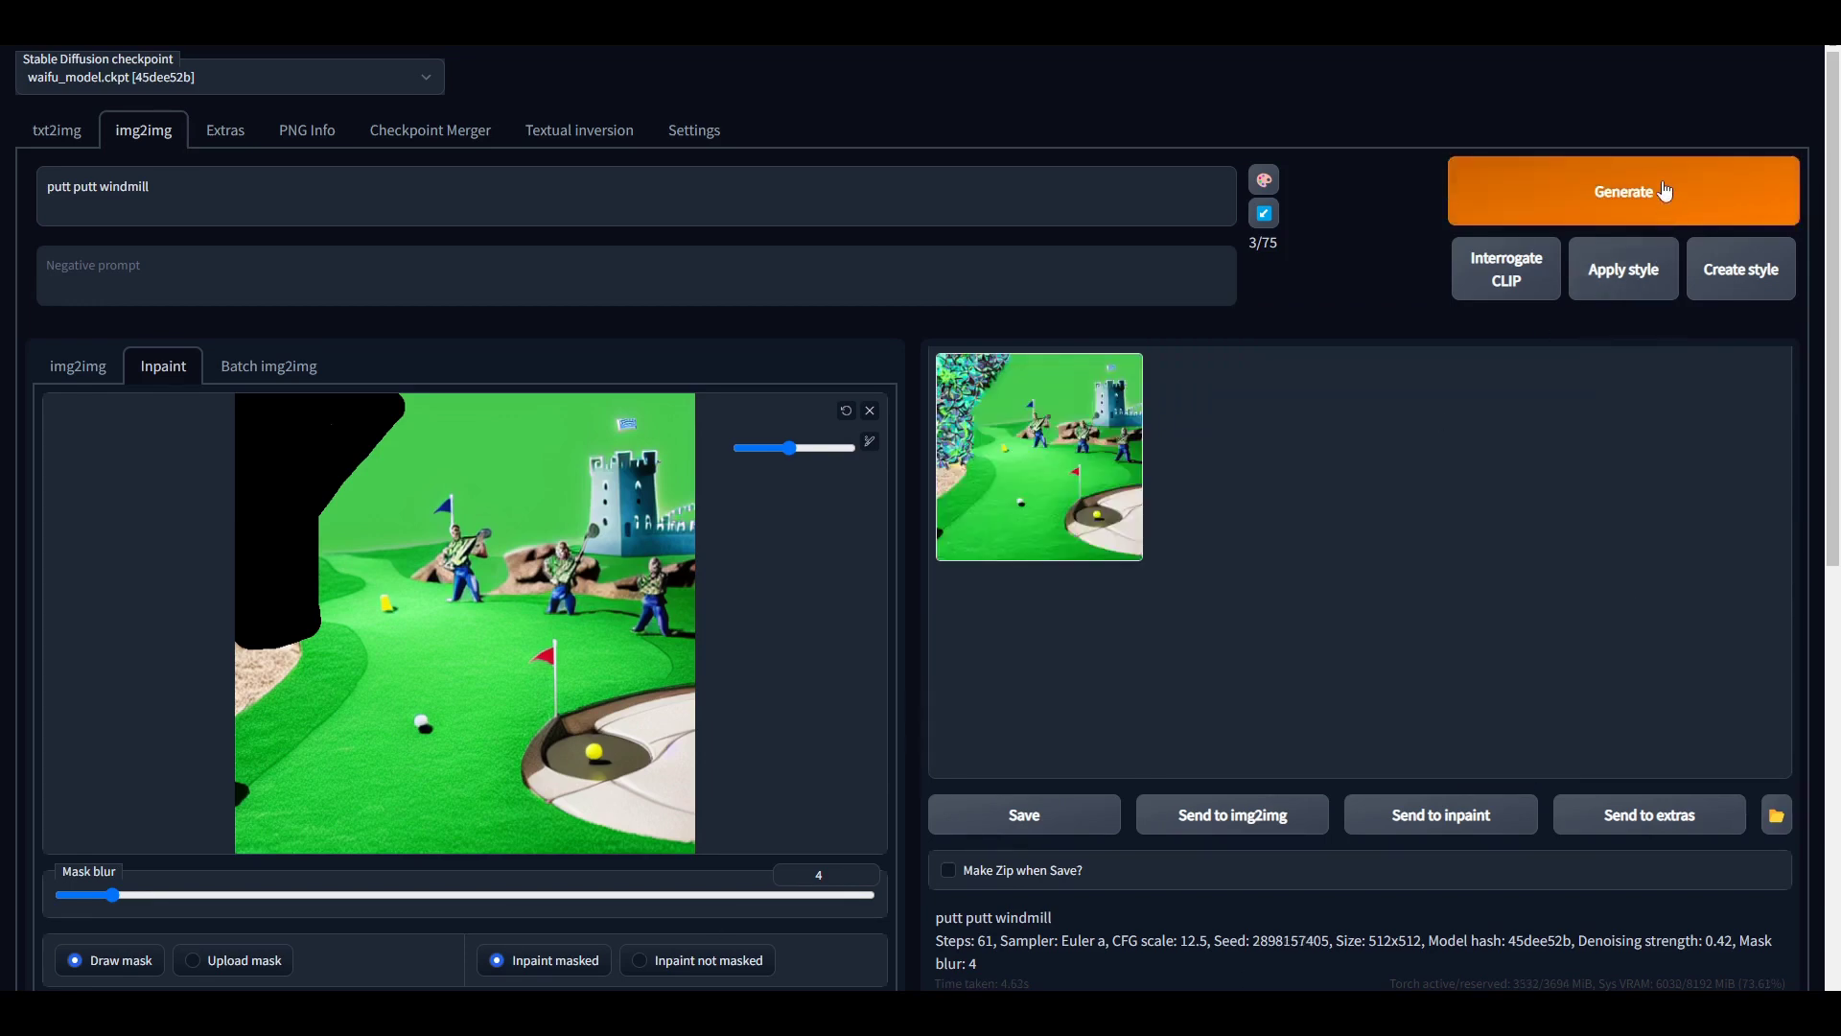
{"action": "left_click", "coordinate": [1660, 217]}
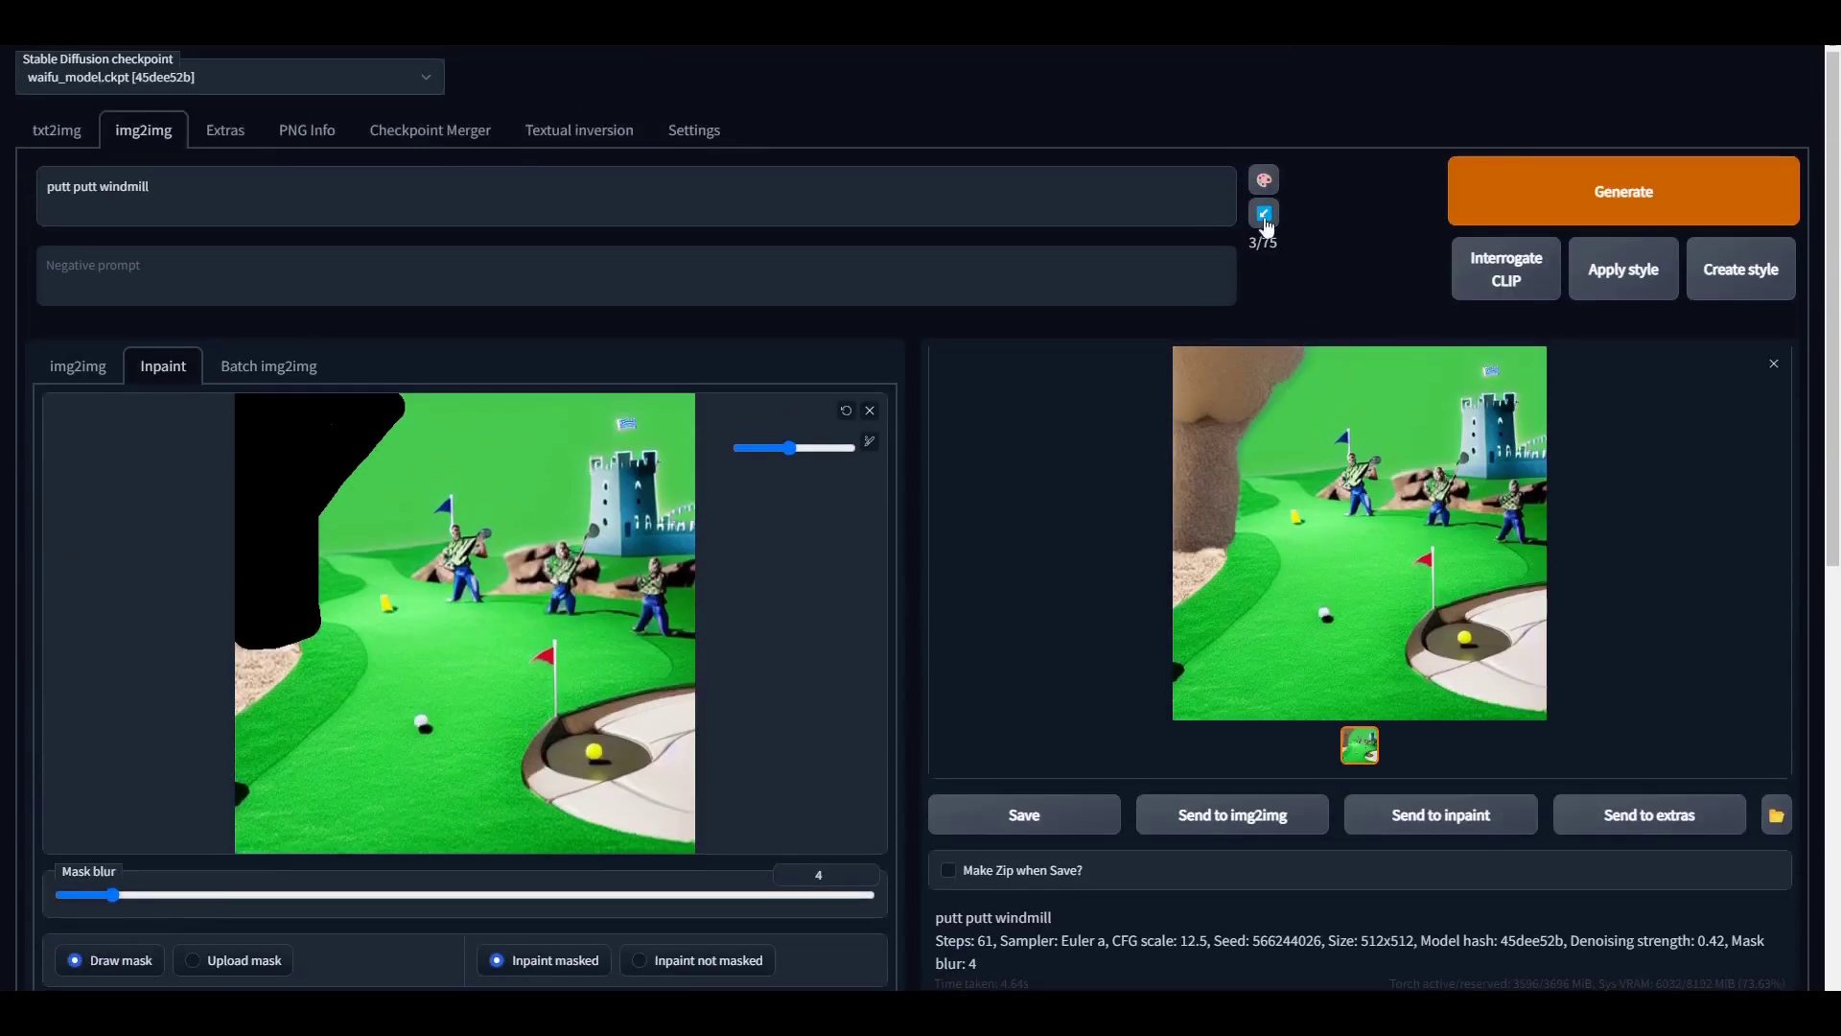
{"action": "left_click", "coordinate": [1567, 175]}
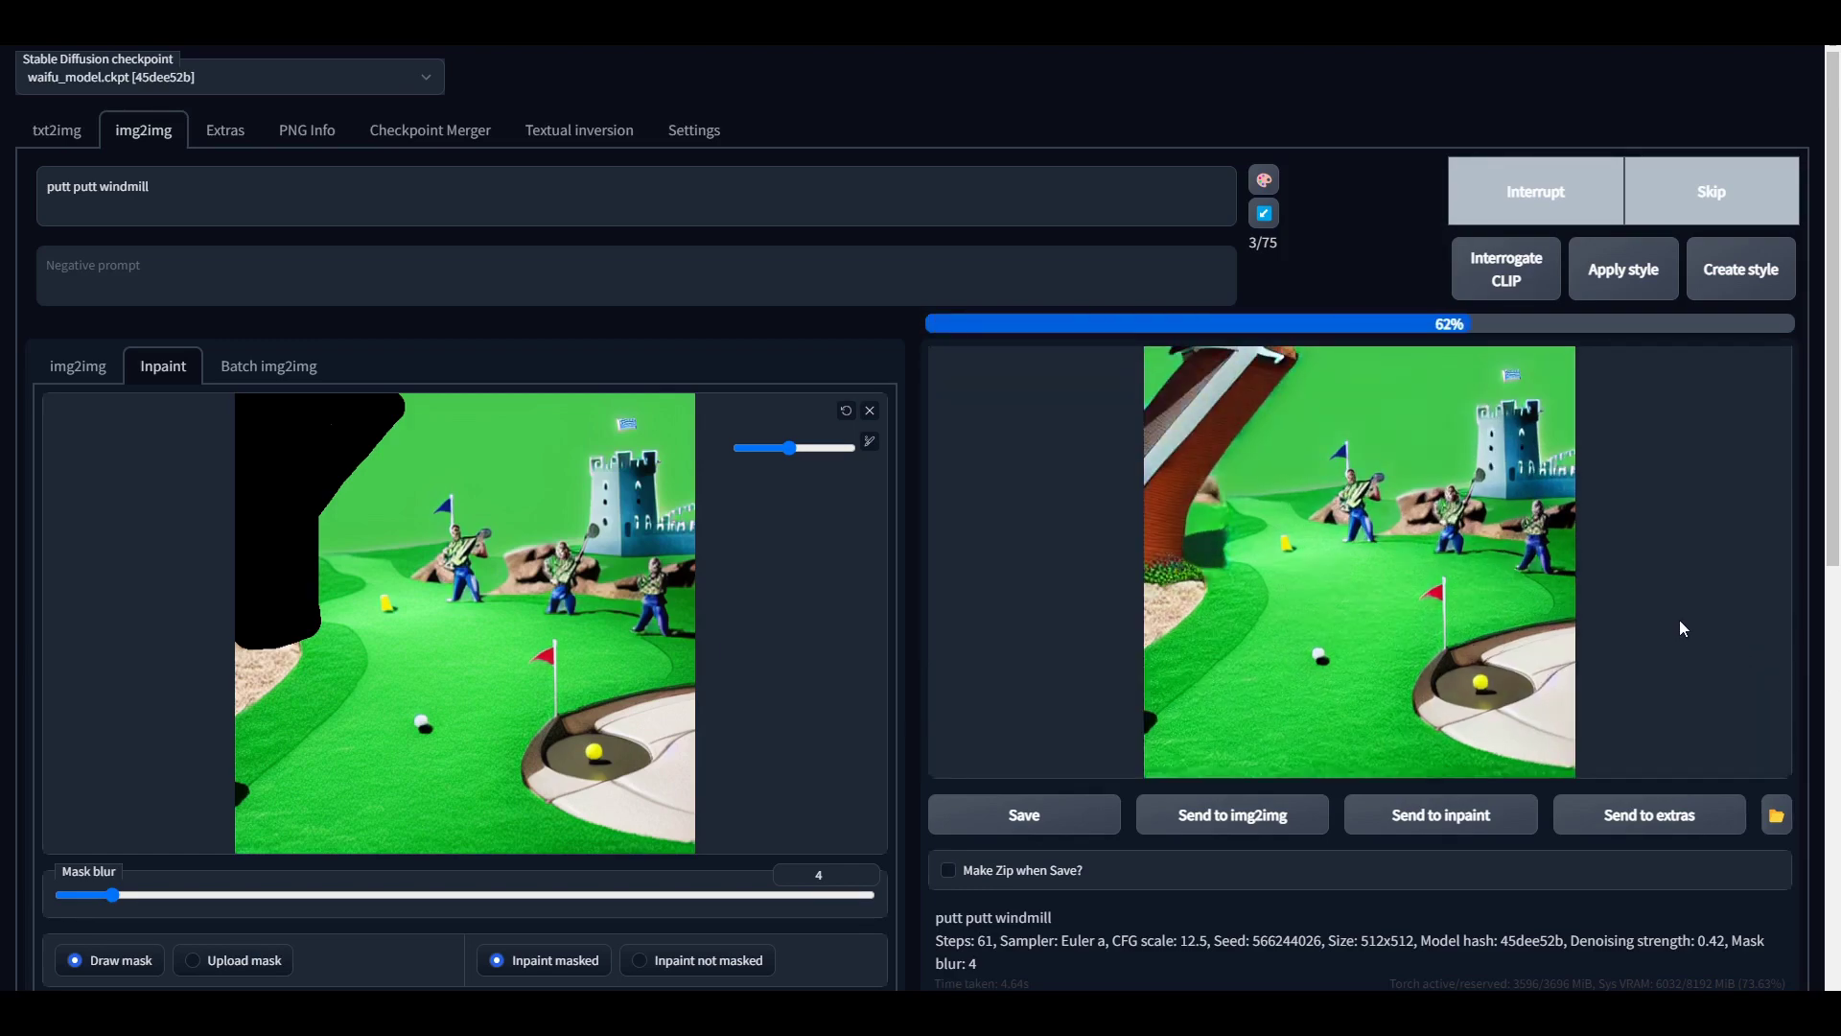
Have img2img results color-corrected to match the original colors and apply the web UI settings
{"action": "left_click", "coordinate": [694, 130]}
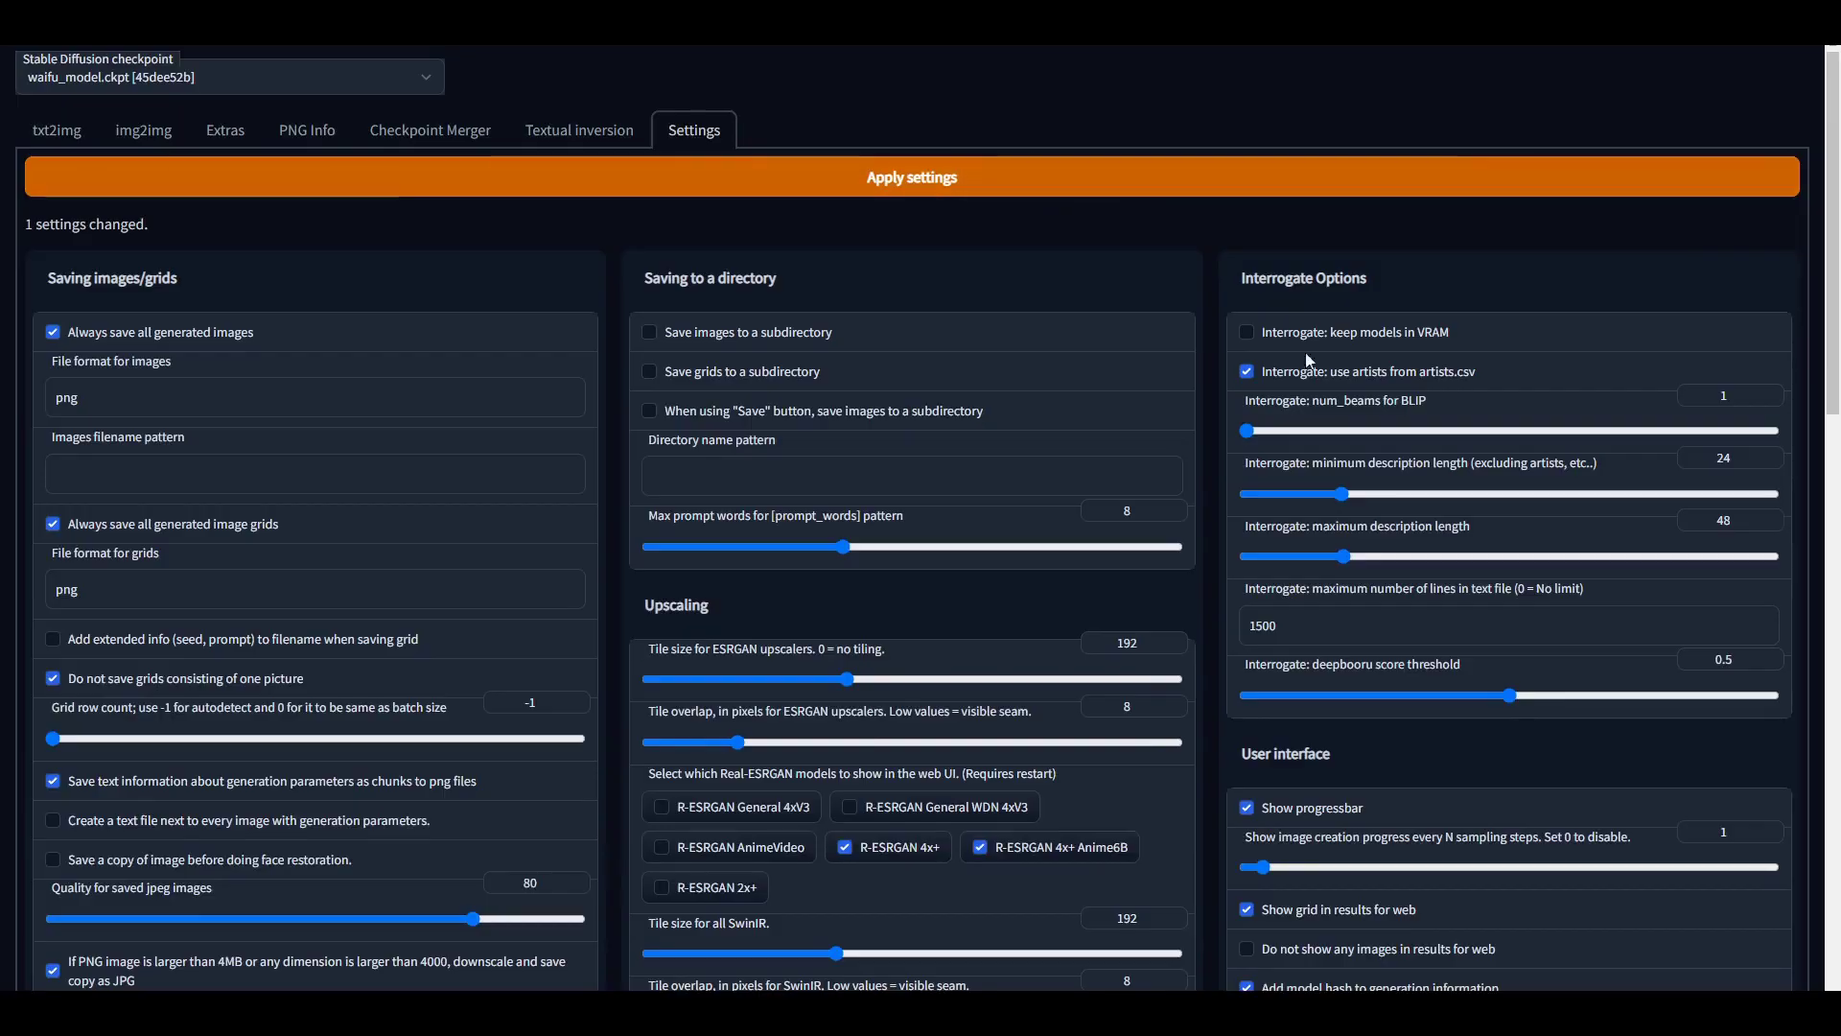
{"action": "scroll", "coordinate": [934, 566], "scroll_direction": "down", "scroll_amount": 14}
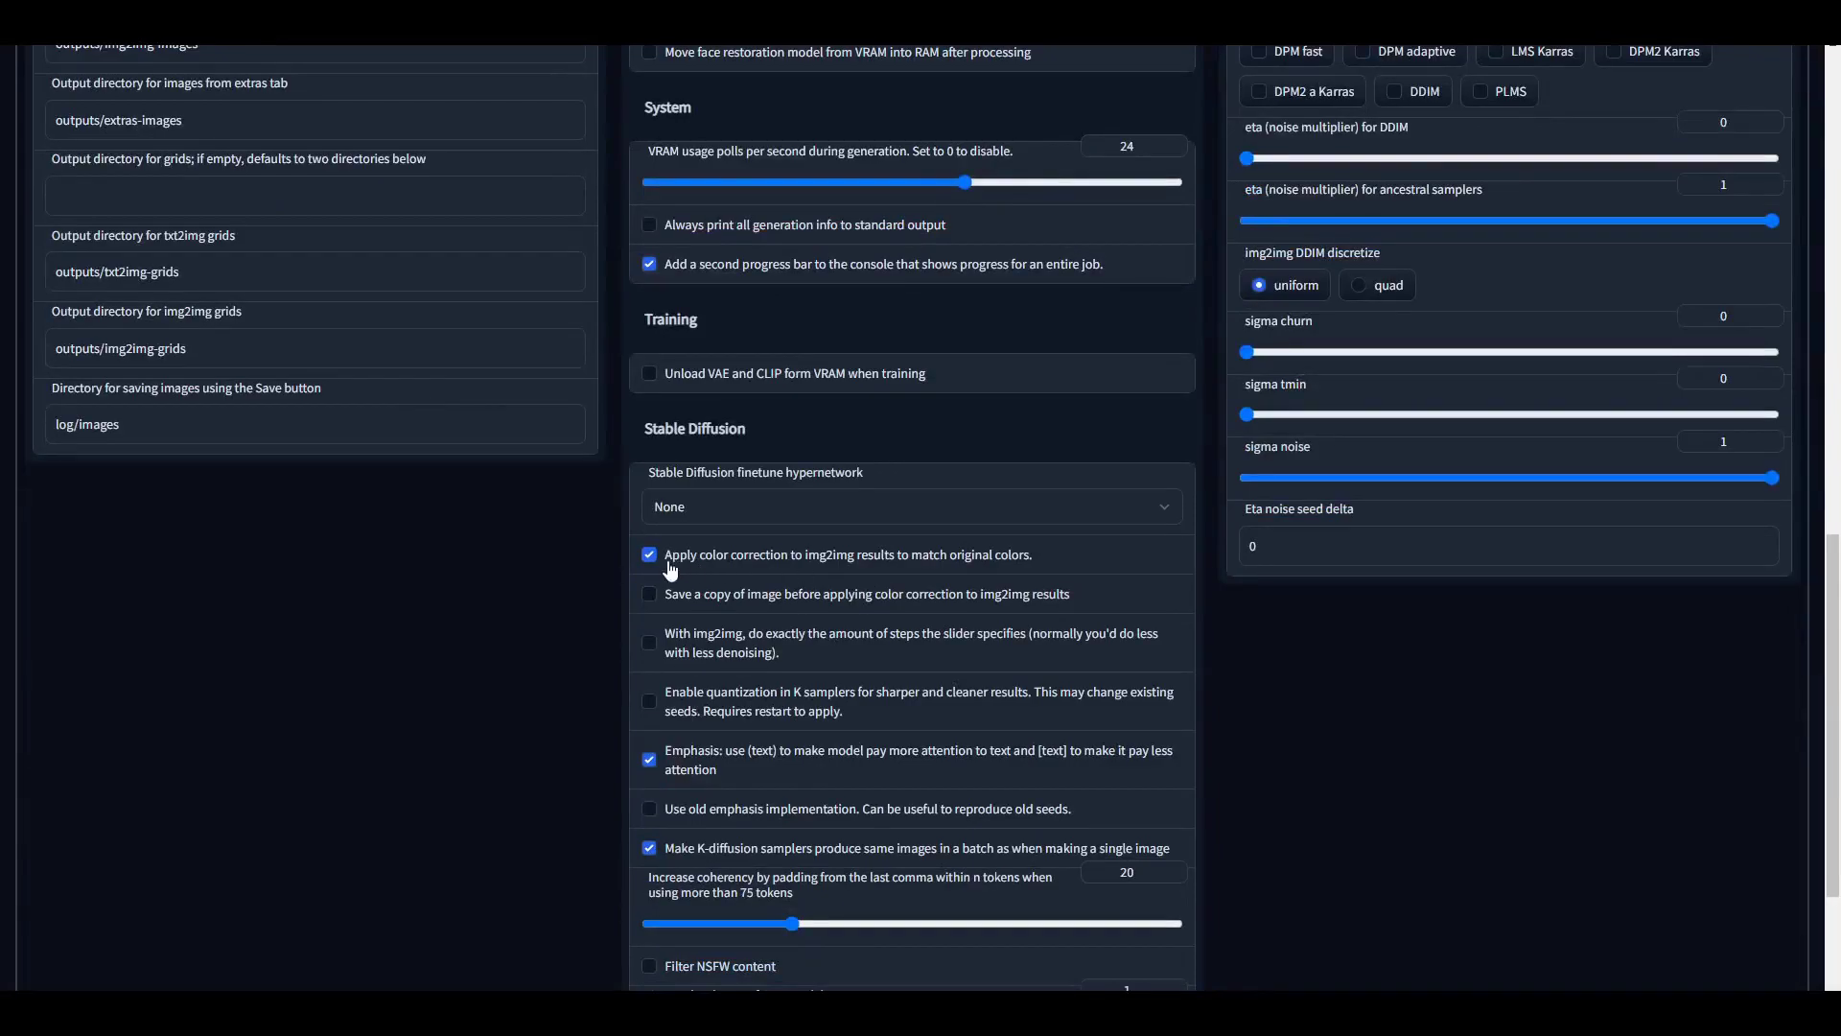
{"action": "scroll", "coordinate": [652, 558], "scroll_direction": "up", "scroll_amount": 14}
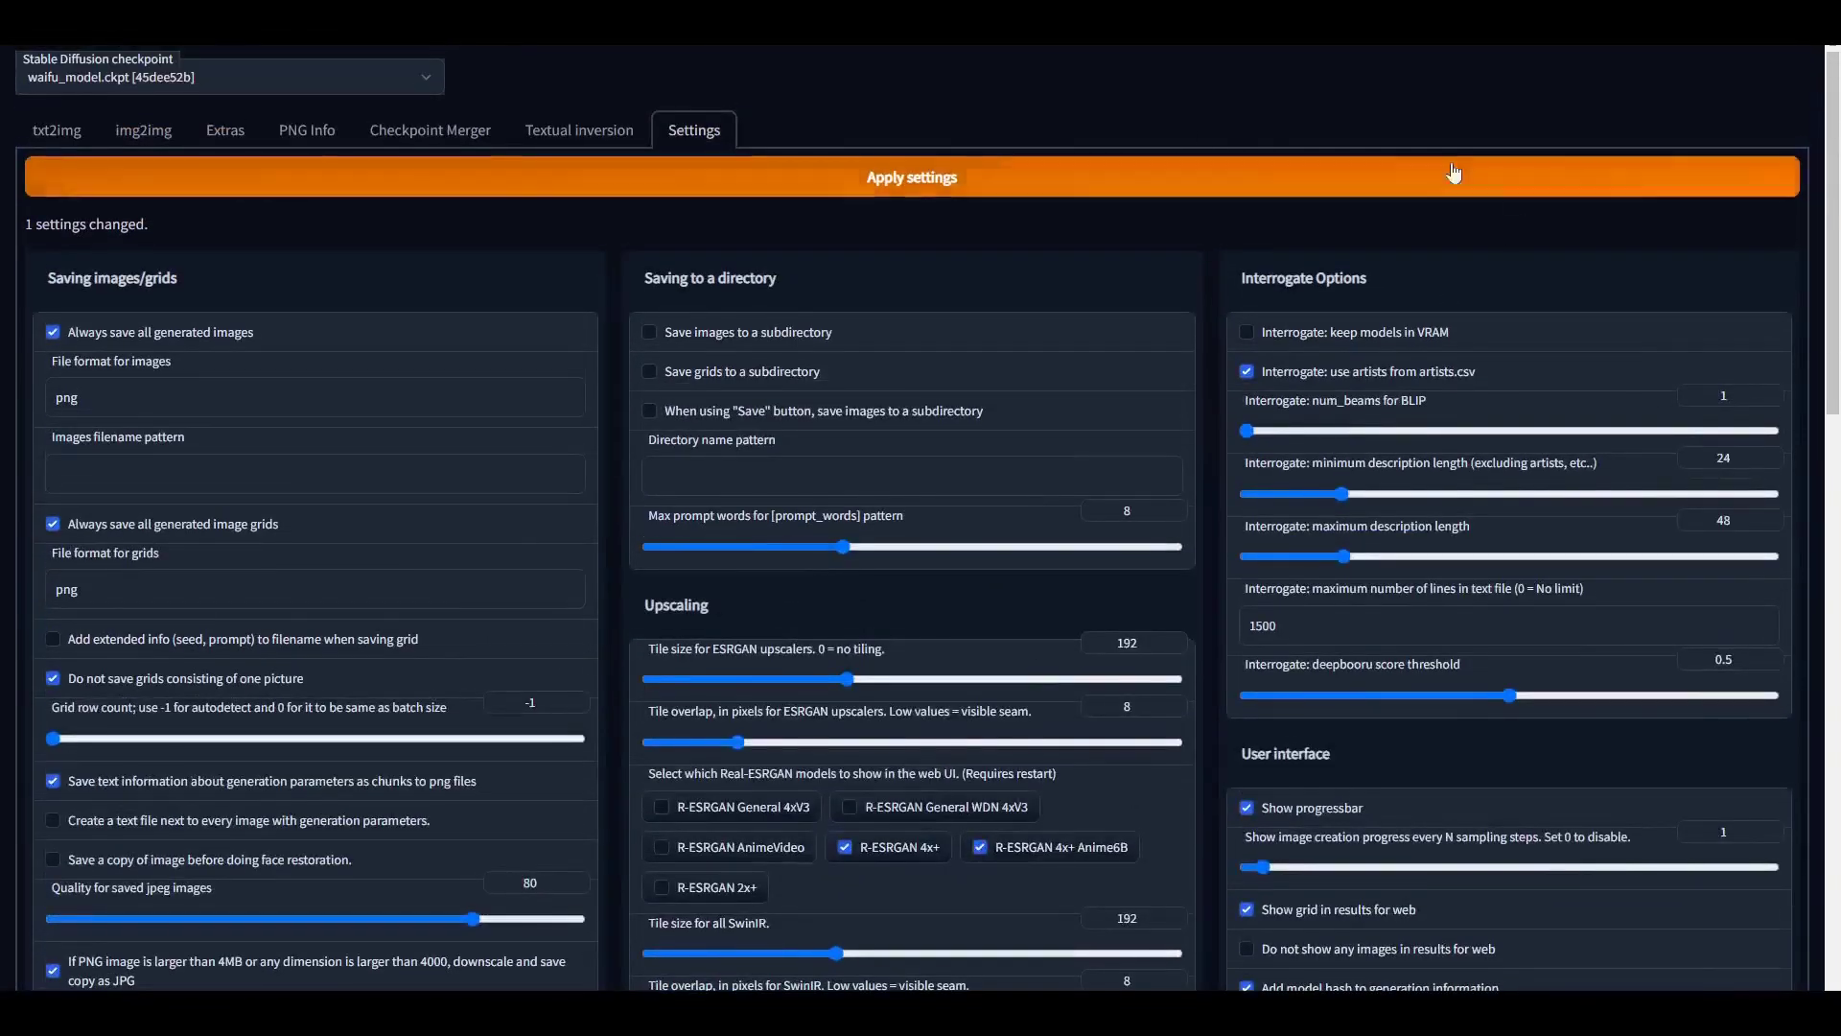
{"action": "left_click", "coordinate": [1453, 173]}
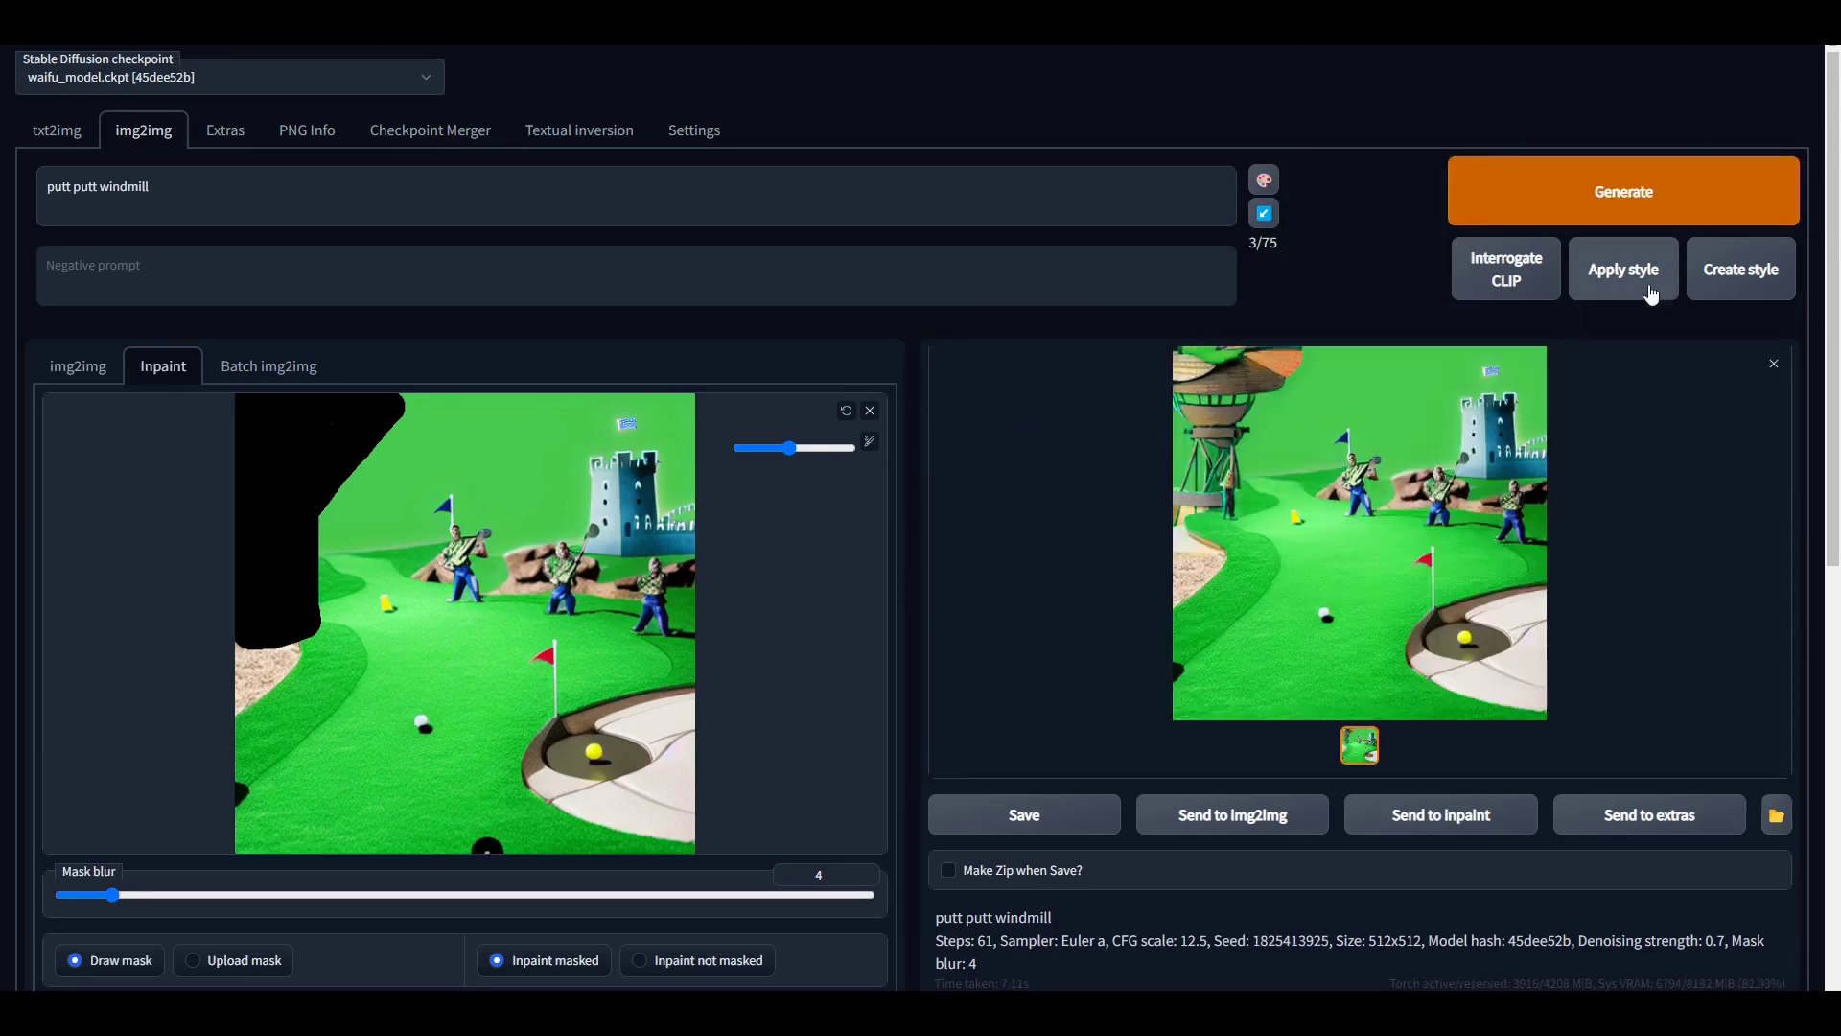
Generate another "putt putt windmill" variation of the masked area with a denoising strength of 0.79
{"action": "left_click", "coordinate": [1647, 203]}
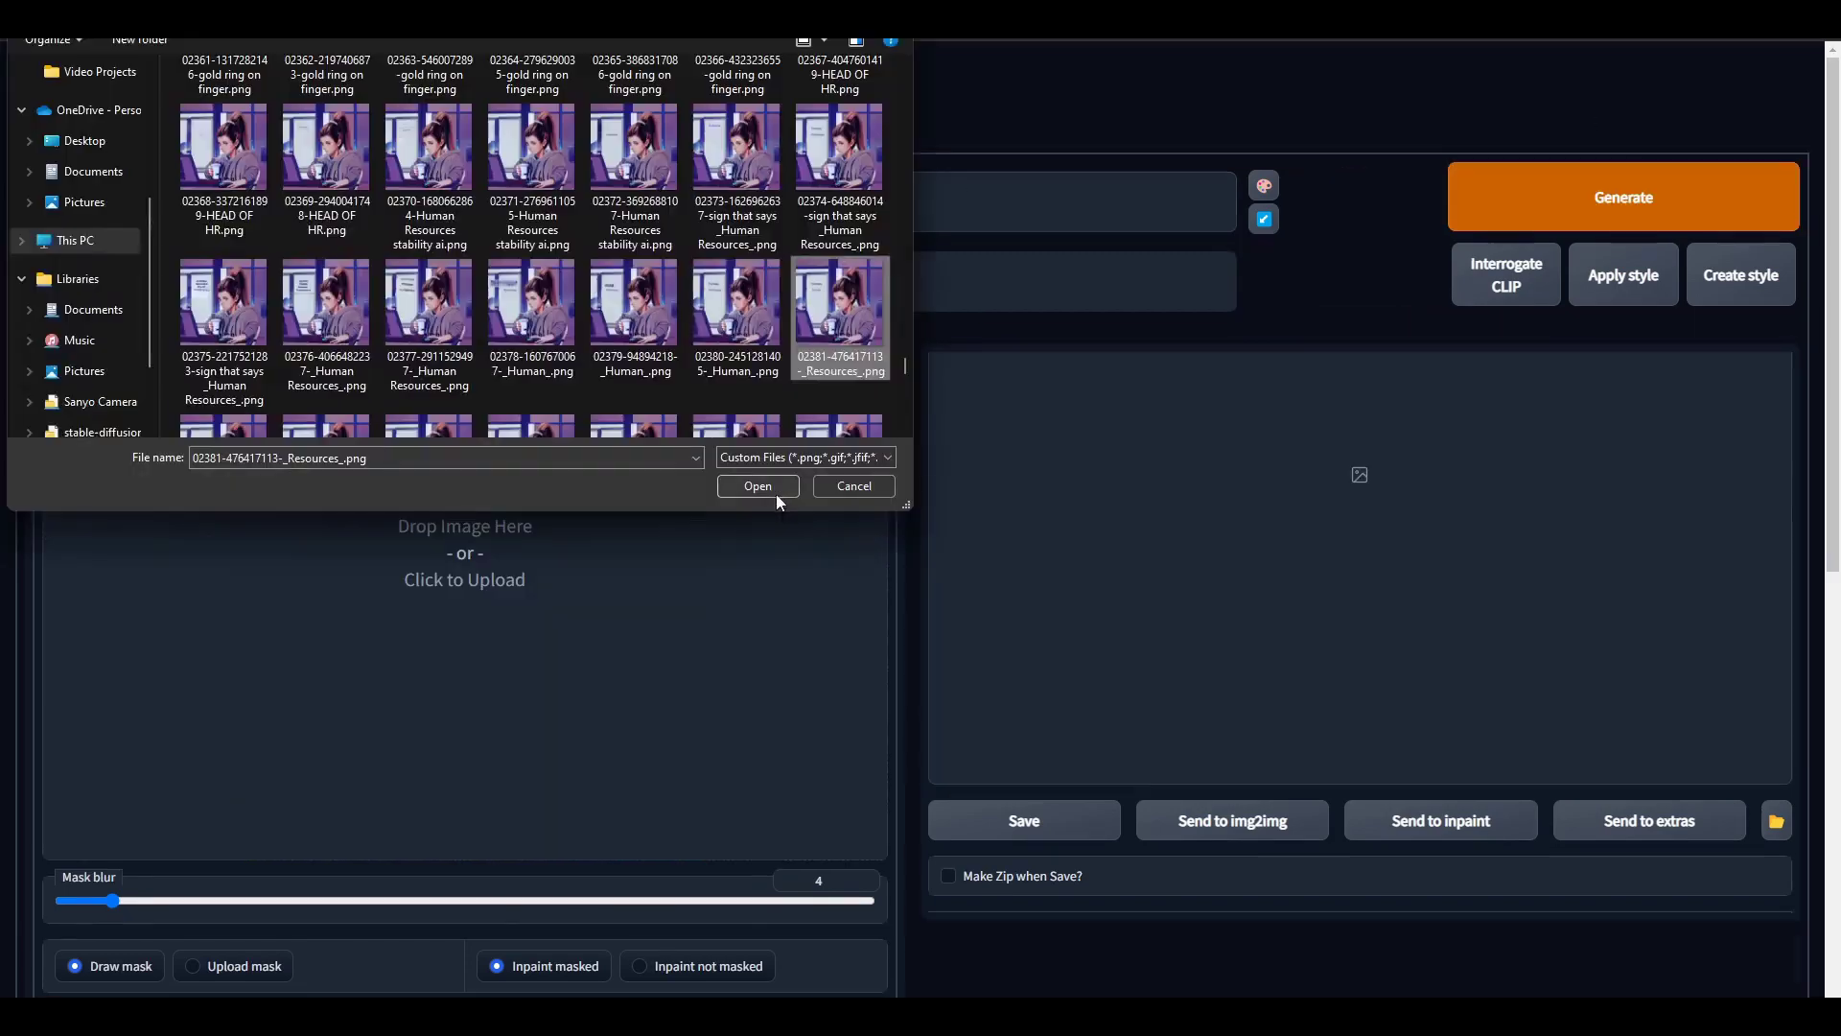
{"action": "left_click", "coordinate": [761, 487]}
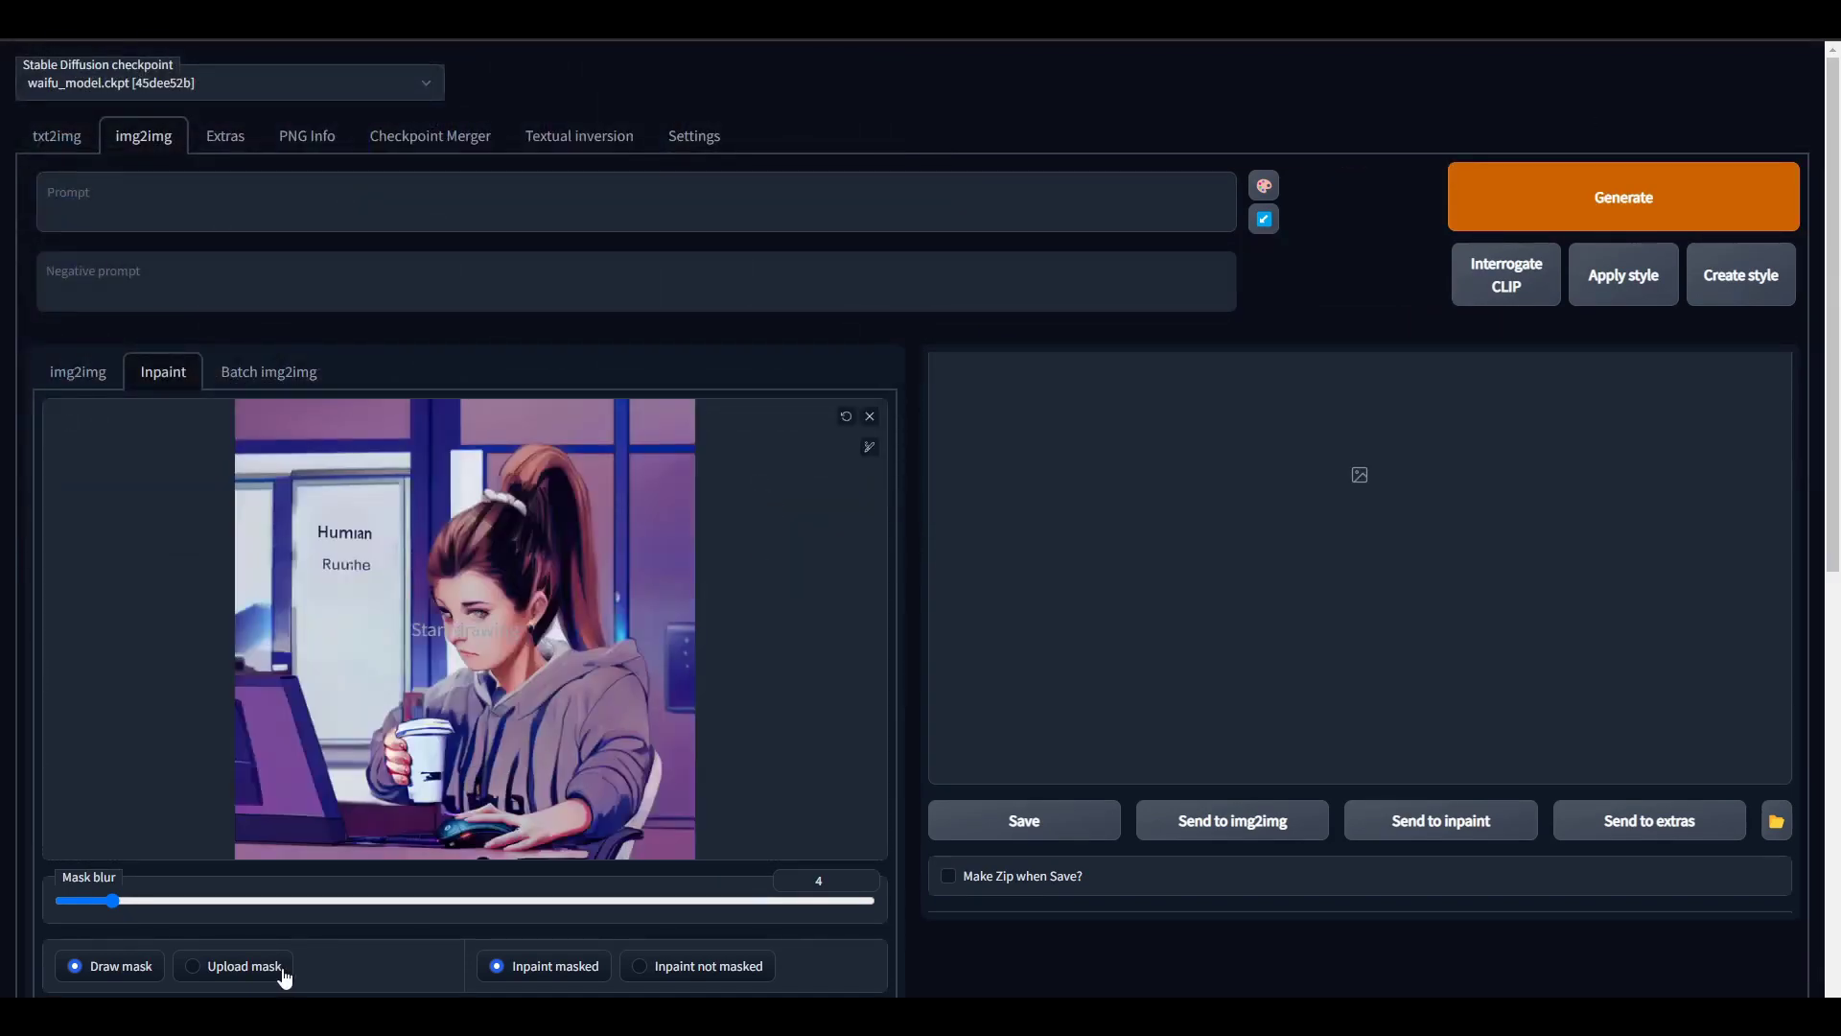
Mask the woman's mouse hand with full-resolution inpainting enabled and generate "woman's hand wearing a gold wedding ring clicking an optical mouse"
{"action": "scroll", "coordinate": [338, 964], "scroll_direction": "down", "scroll_amount": 4}
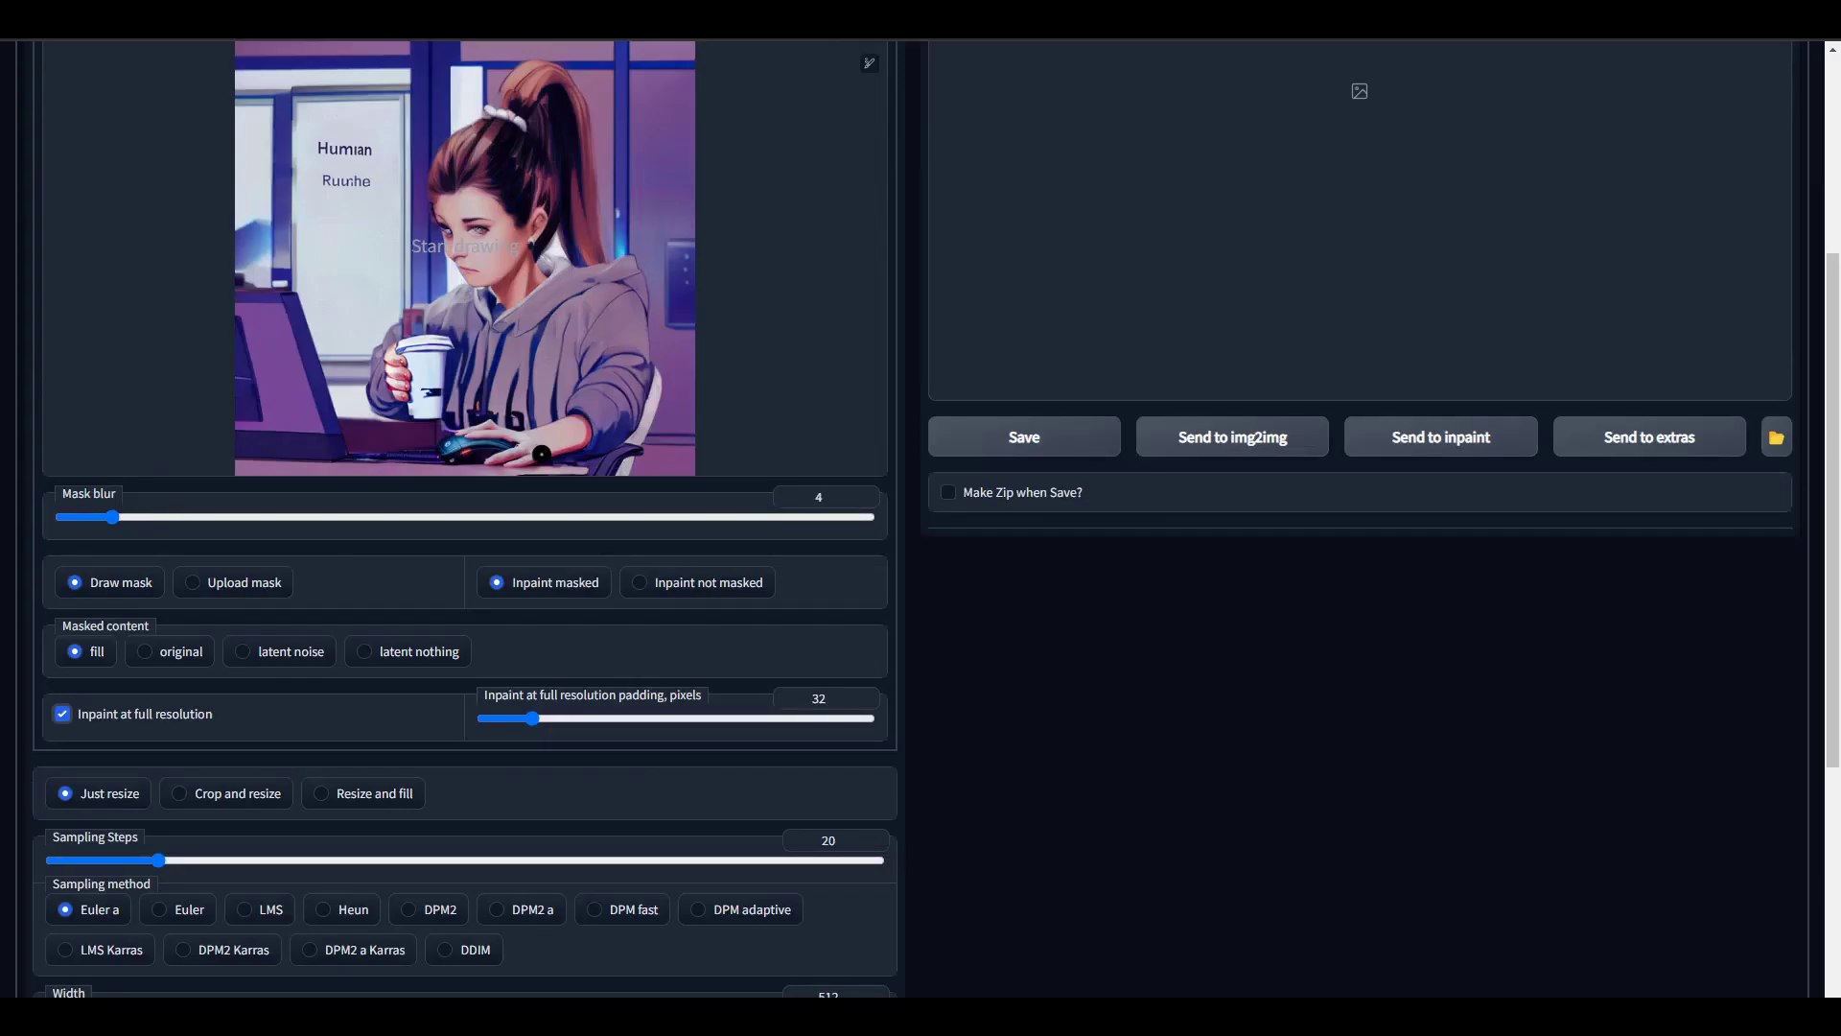
{"action": "mouse_move", "coordinate": [542, 453]}
{"action": "left_mouse_down"}
{"action": "mouse_move", "coordinate": [481, 454]}
{"action": "mouse_move", "coordinate": [496, 461]}
{"action": "mouse_move", "coordinate": [505, 431]}
{"action": "mouse_move", "coordinate": [451, 442]}
{"action": "left_mouse_up"}
{"action": "left_click_drag", "start_coordinate": [451, 441], "coordinate": [466, 472]}
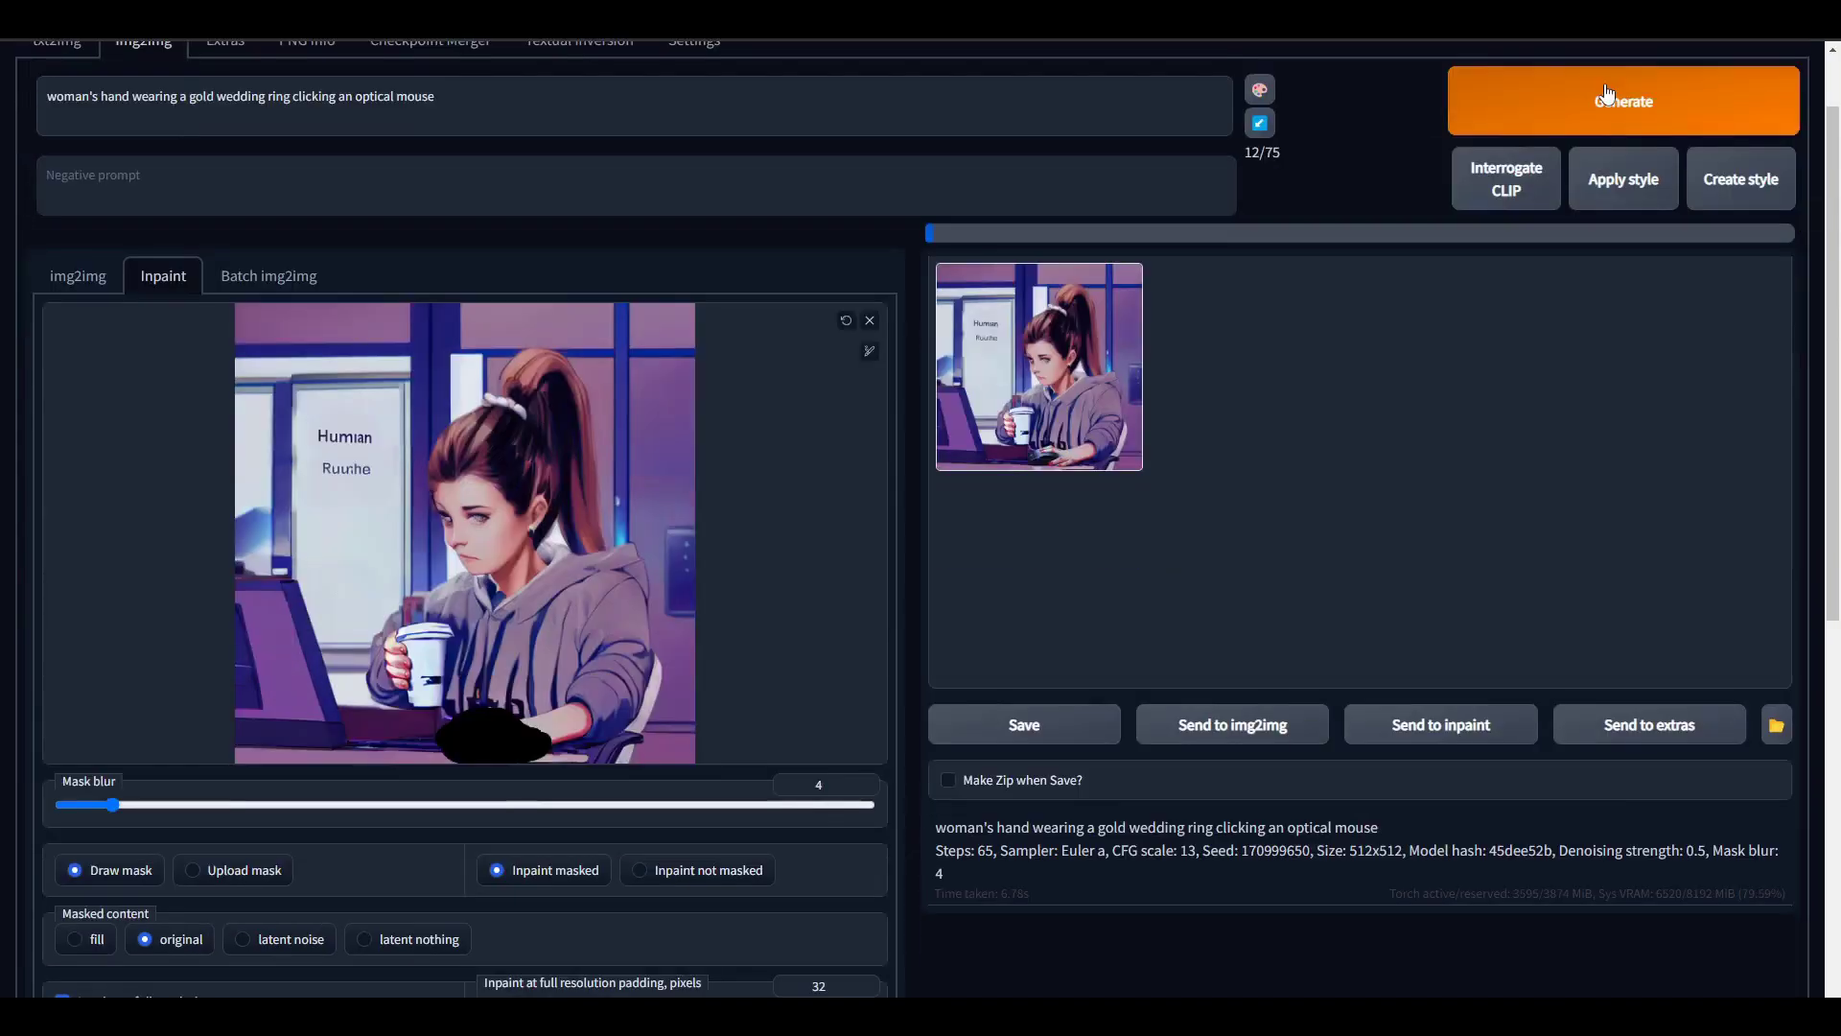
{"action": "left_click", "coordinate": [1624, 197]}
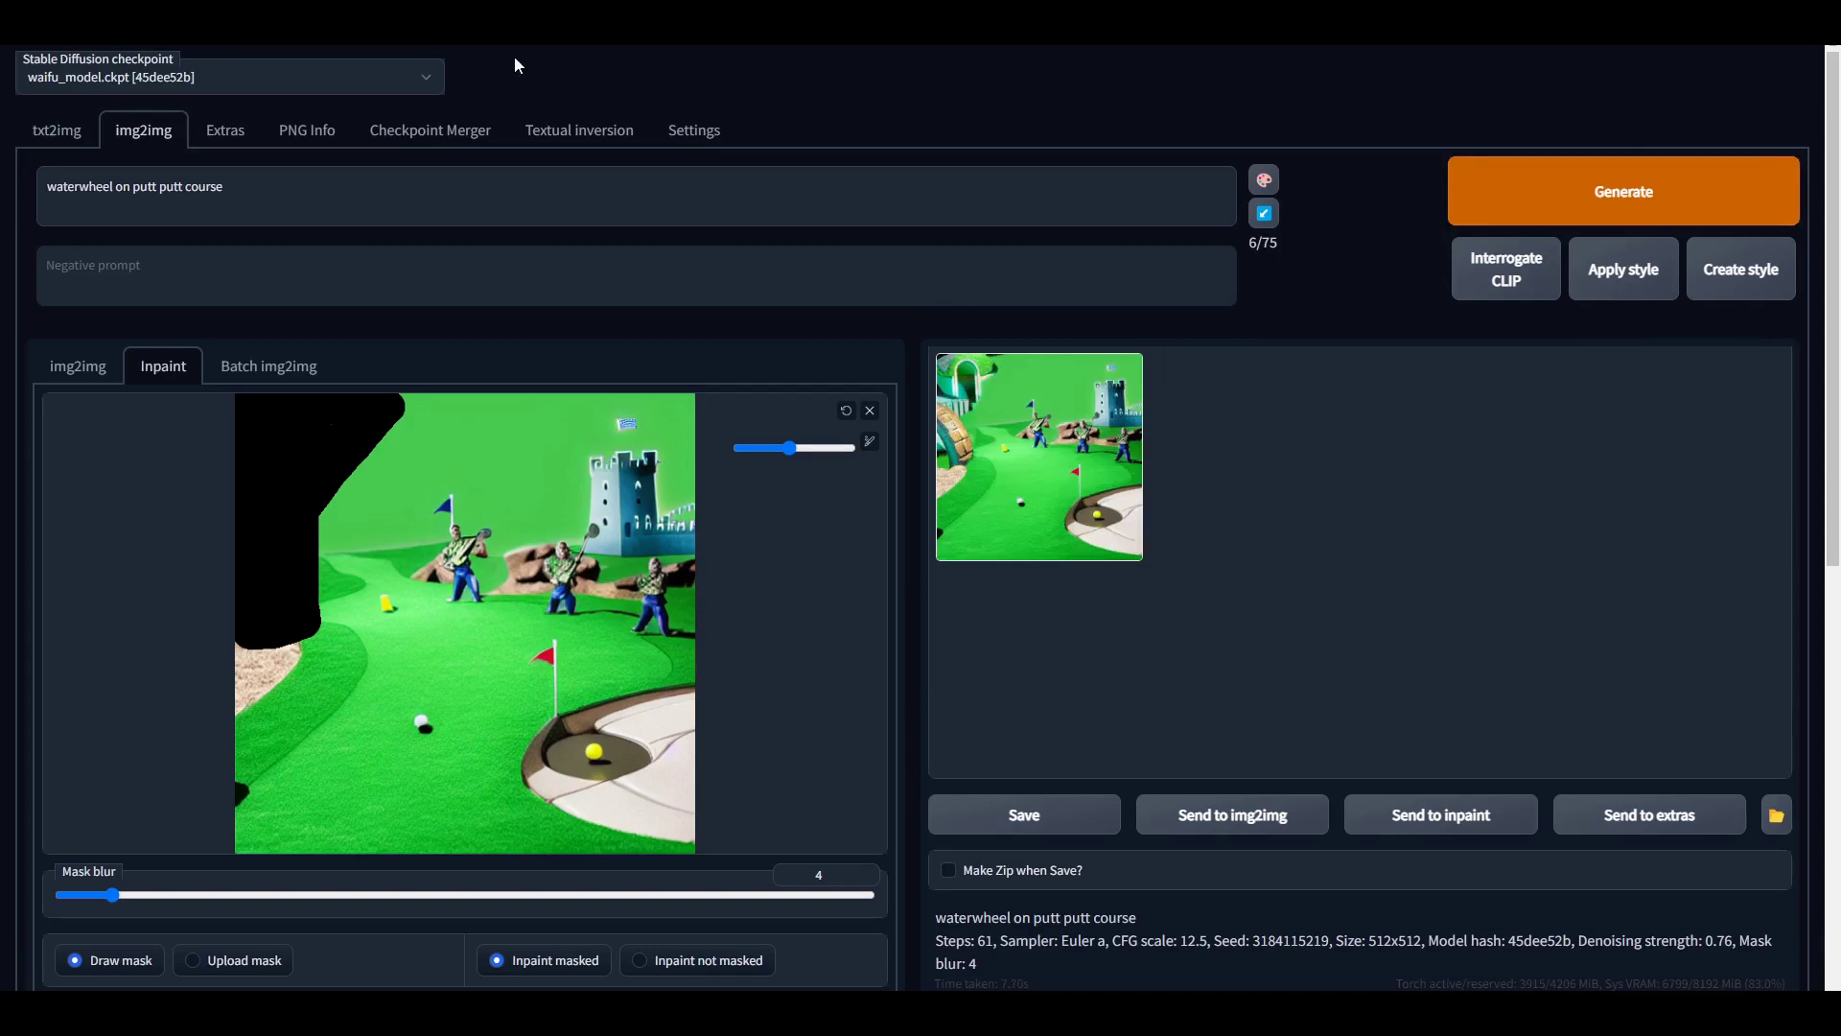
Extend the golf scene's mask across the upper background with a larger brush and generate "Windmill with waterwheel on putt putt course"
{"action": "left_click_drag", "start_coordinate": [429, 410], "coordinate": [526, 395]}
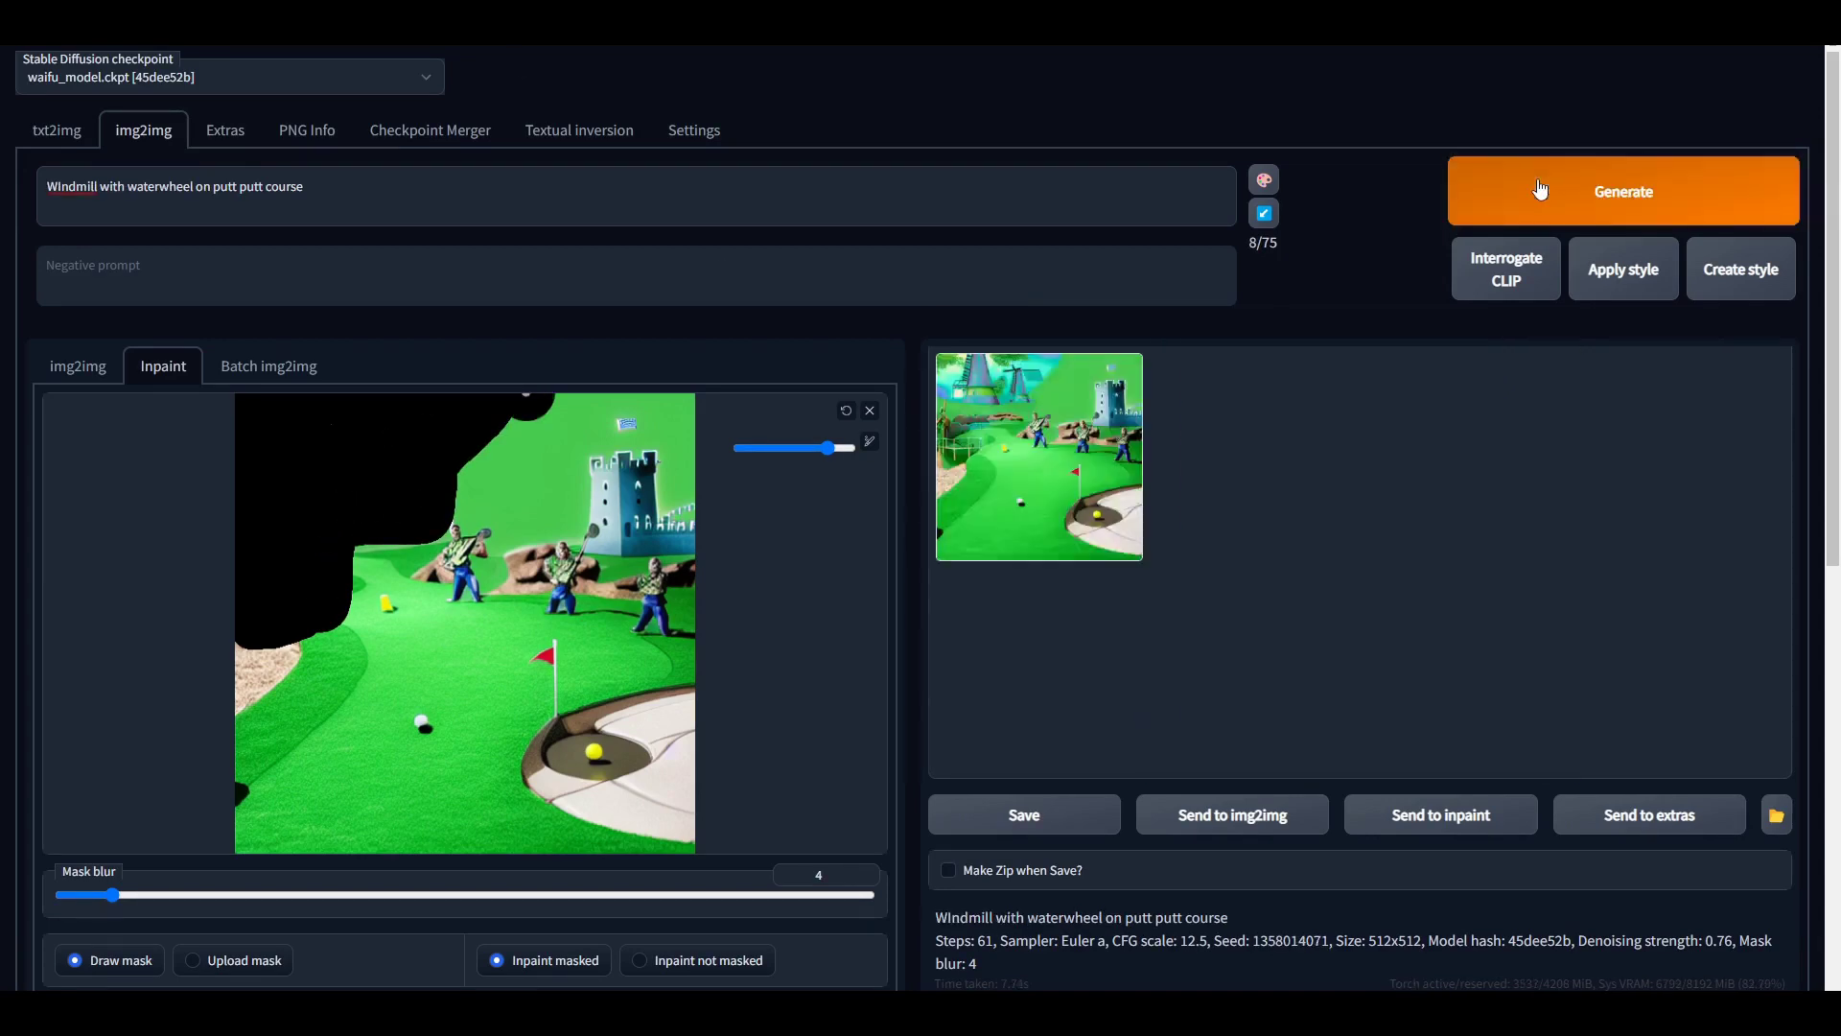
{"action": "left_click", "coordinate": [1035, 494]}
{"action": "left_click", "coordinate": [1624, 191]}
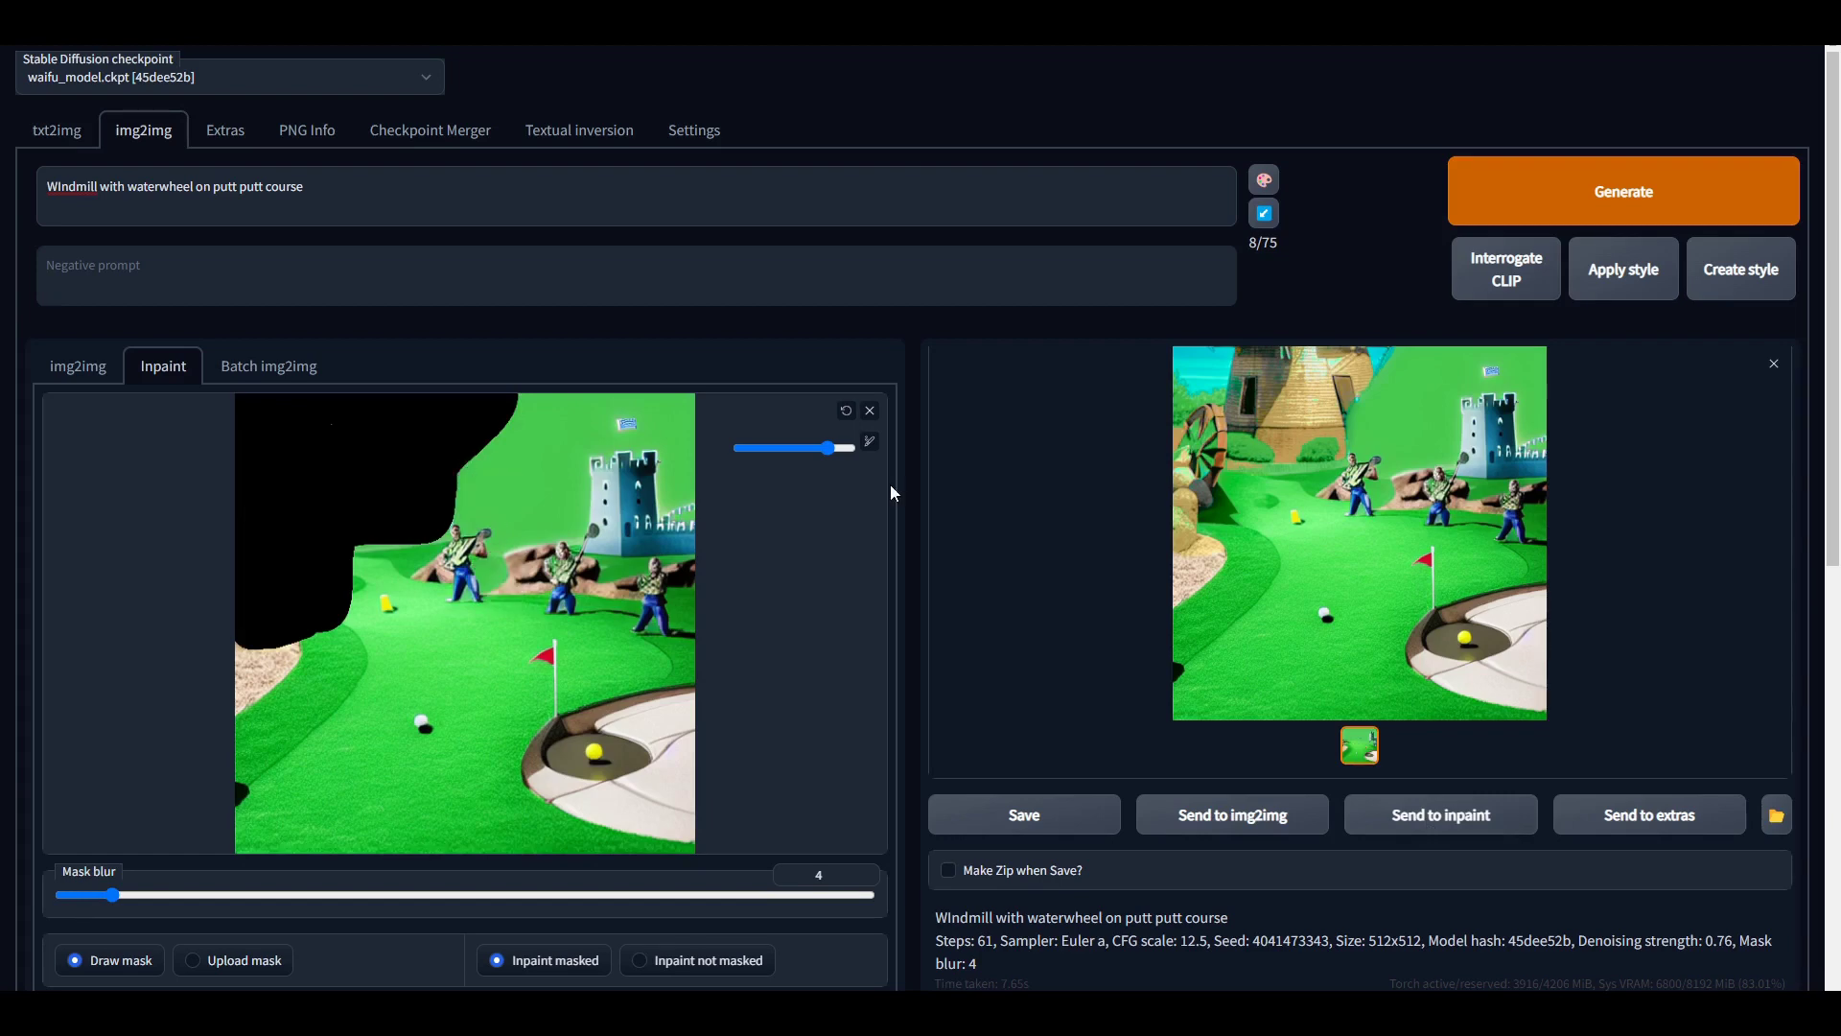
Clear the old mask from the windmill and waterwheel image, mask the castle and surrounding background, and generate a new variation
{"action": "left_click", "coordinate": [846, 411]}
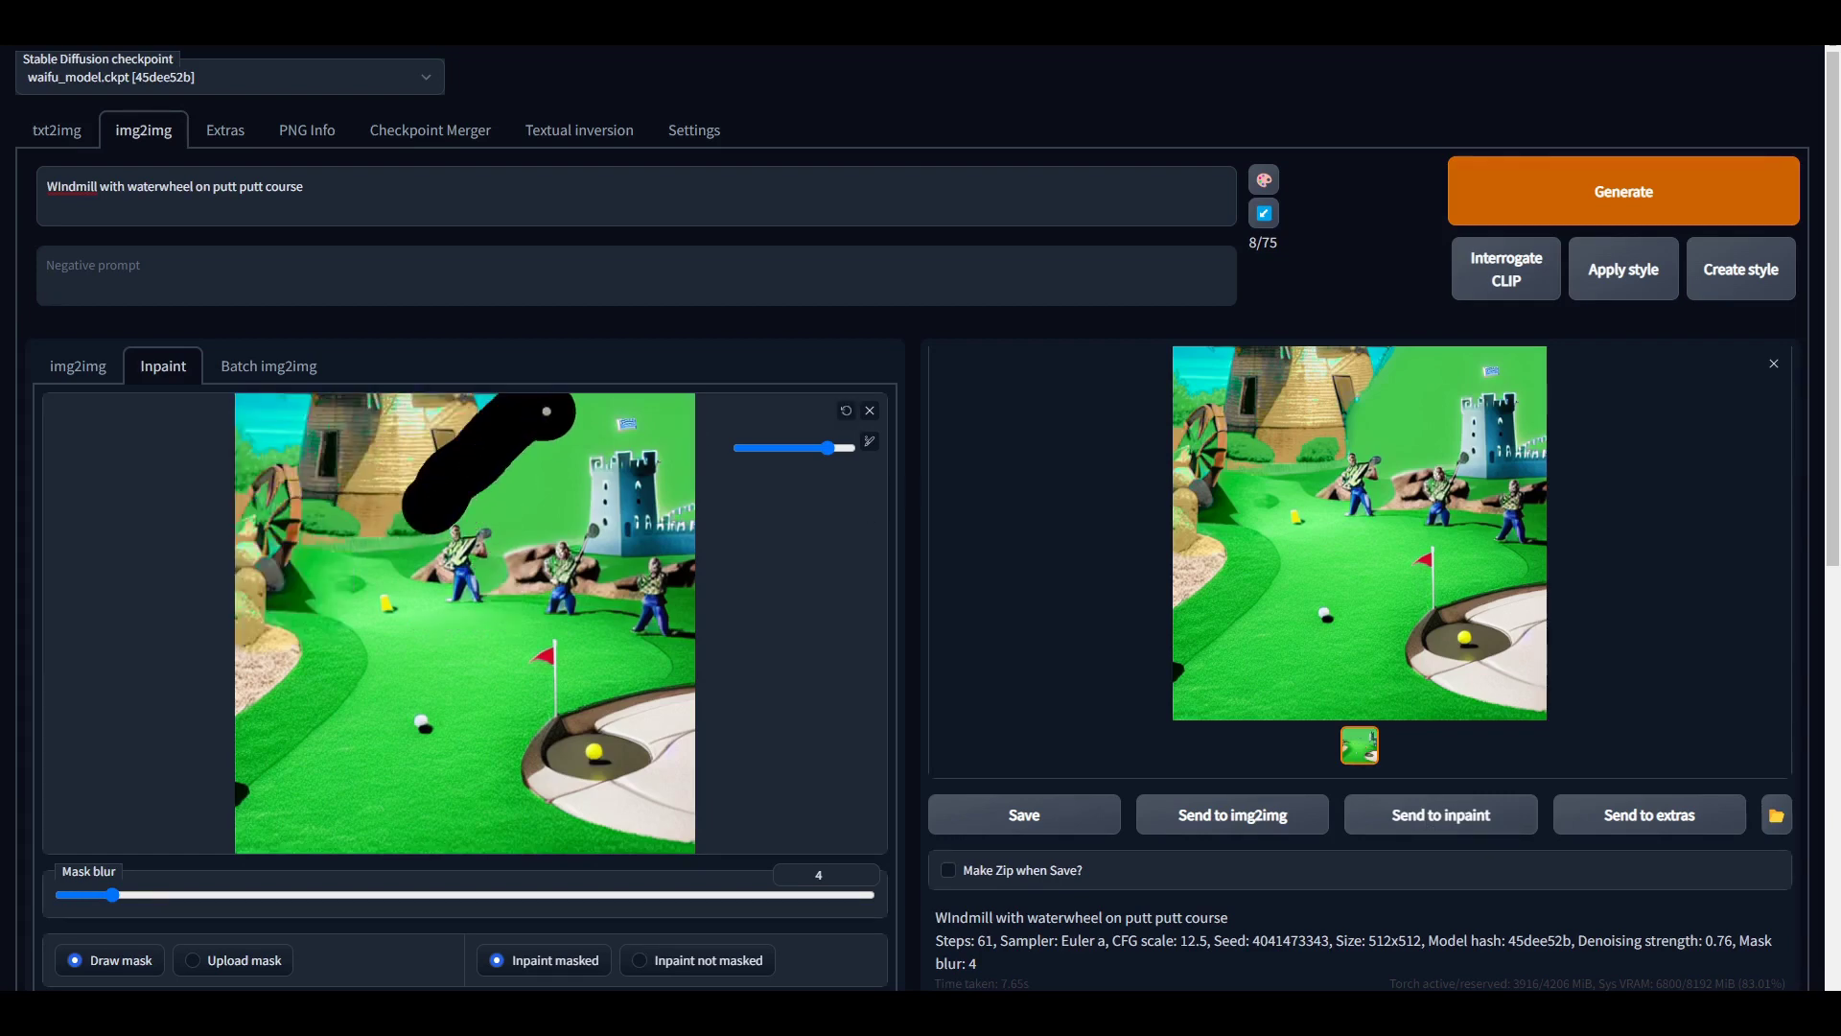
{"action": "key", "text": "ctrl+Return"}
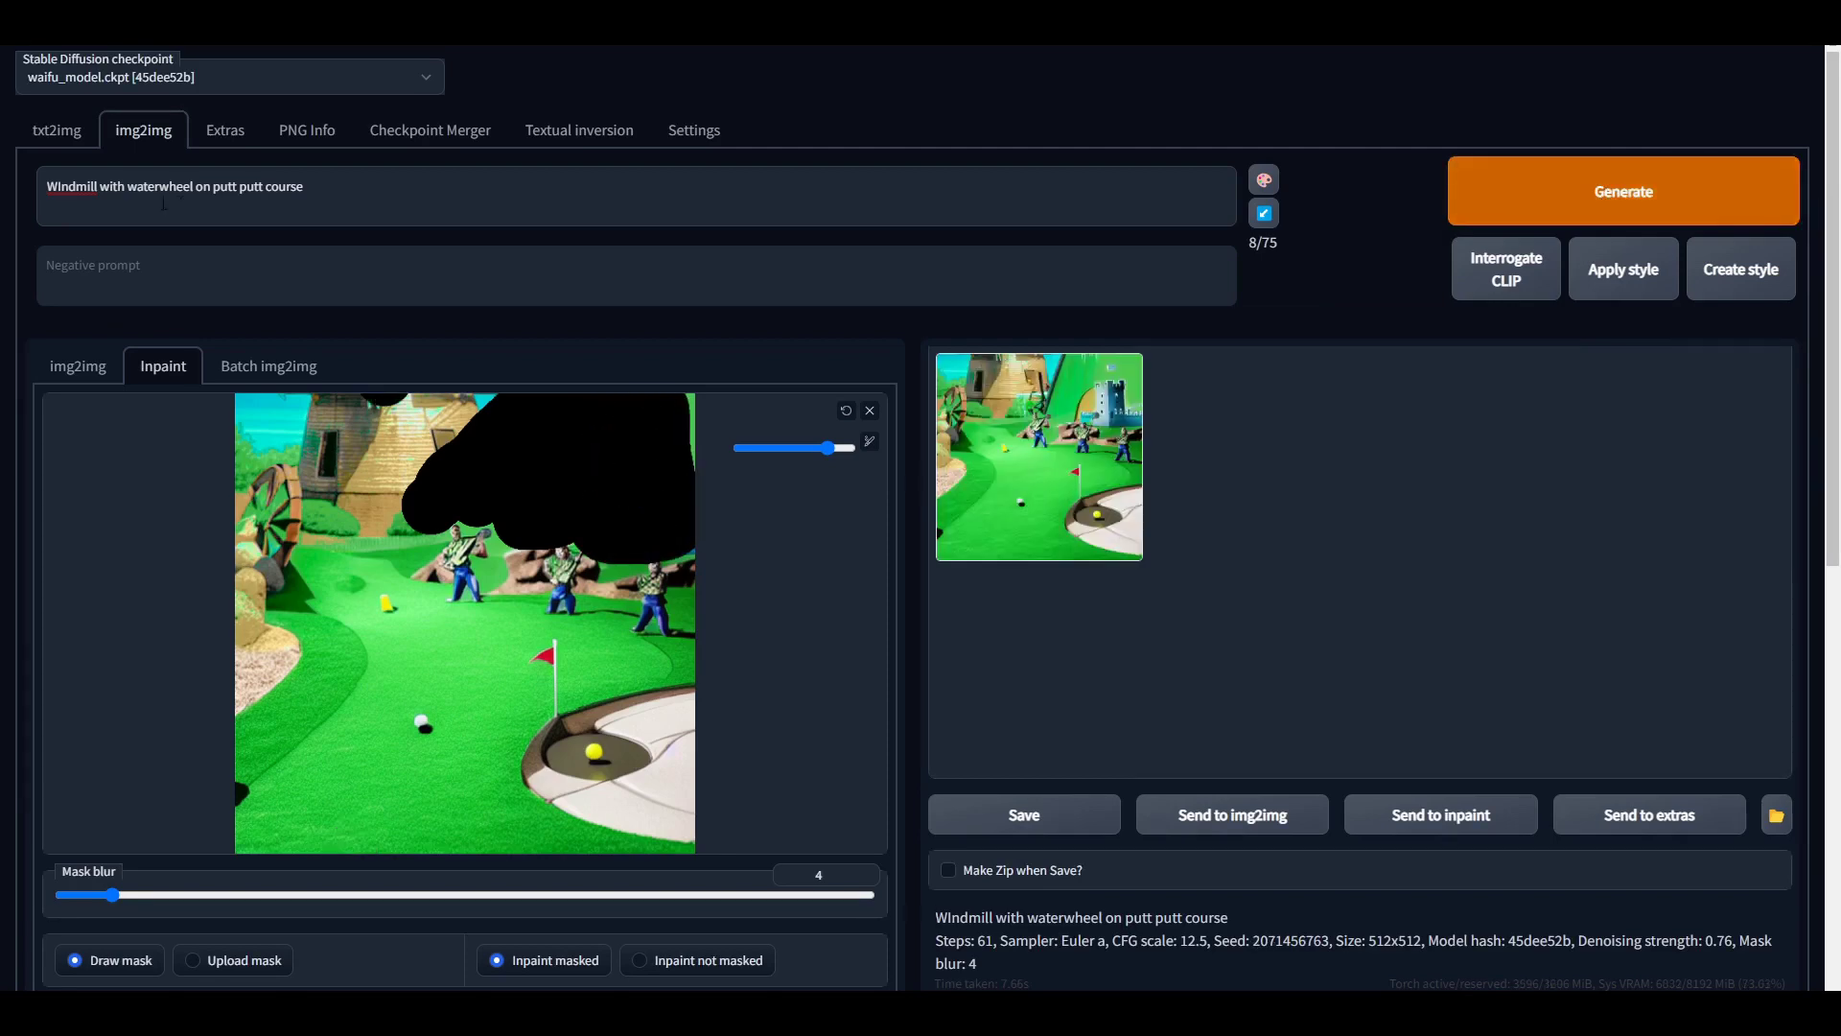
Generate the masked castle area with the prompt "Windmill next to castle", and replace the prompt with "windmill on putt putt course"
{"action": "key", "text": "ctrl+Return"}
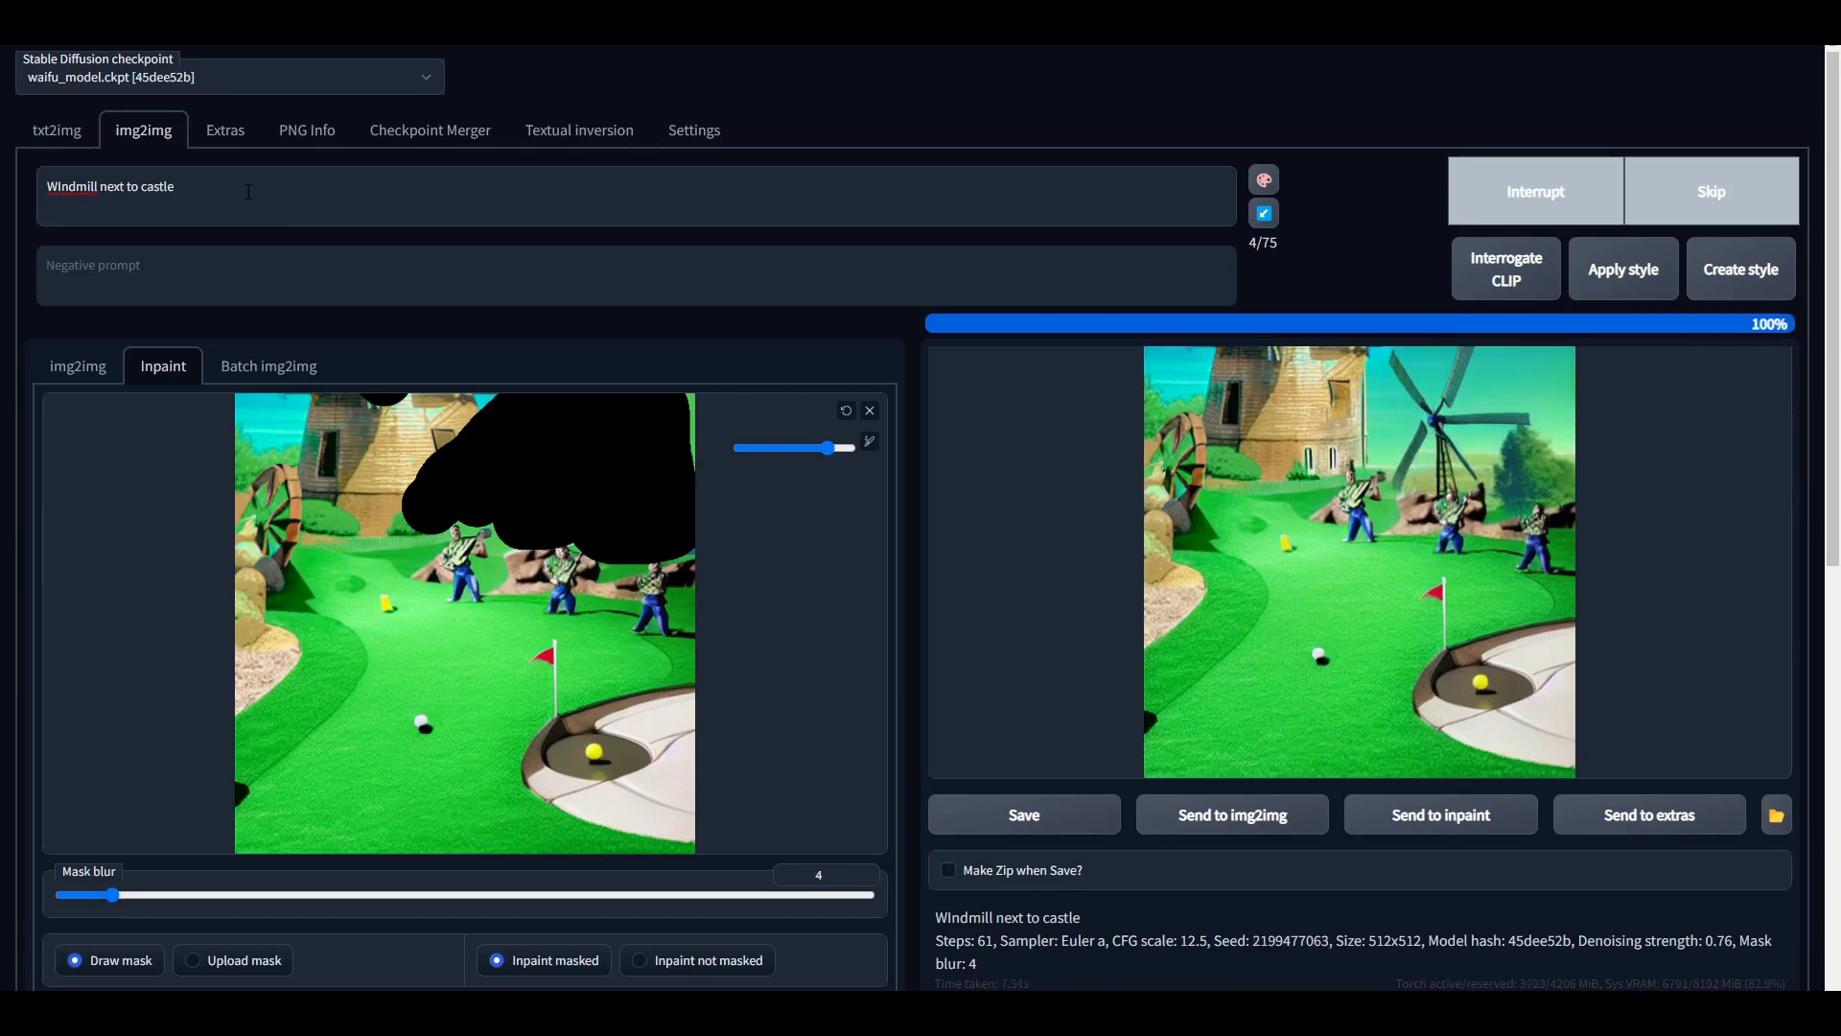
{"action": "key", "text": "ctrl+a"}
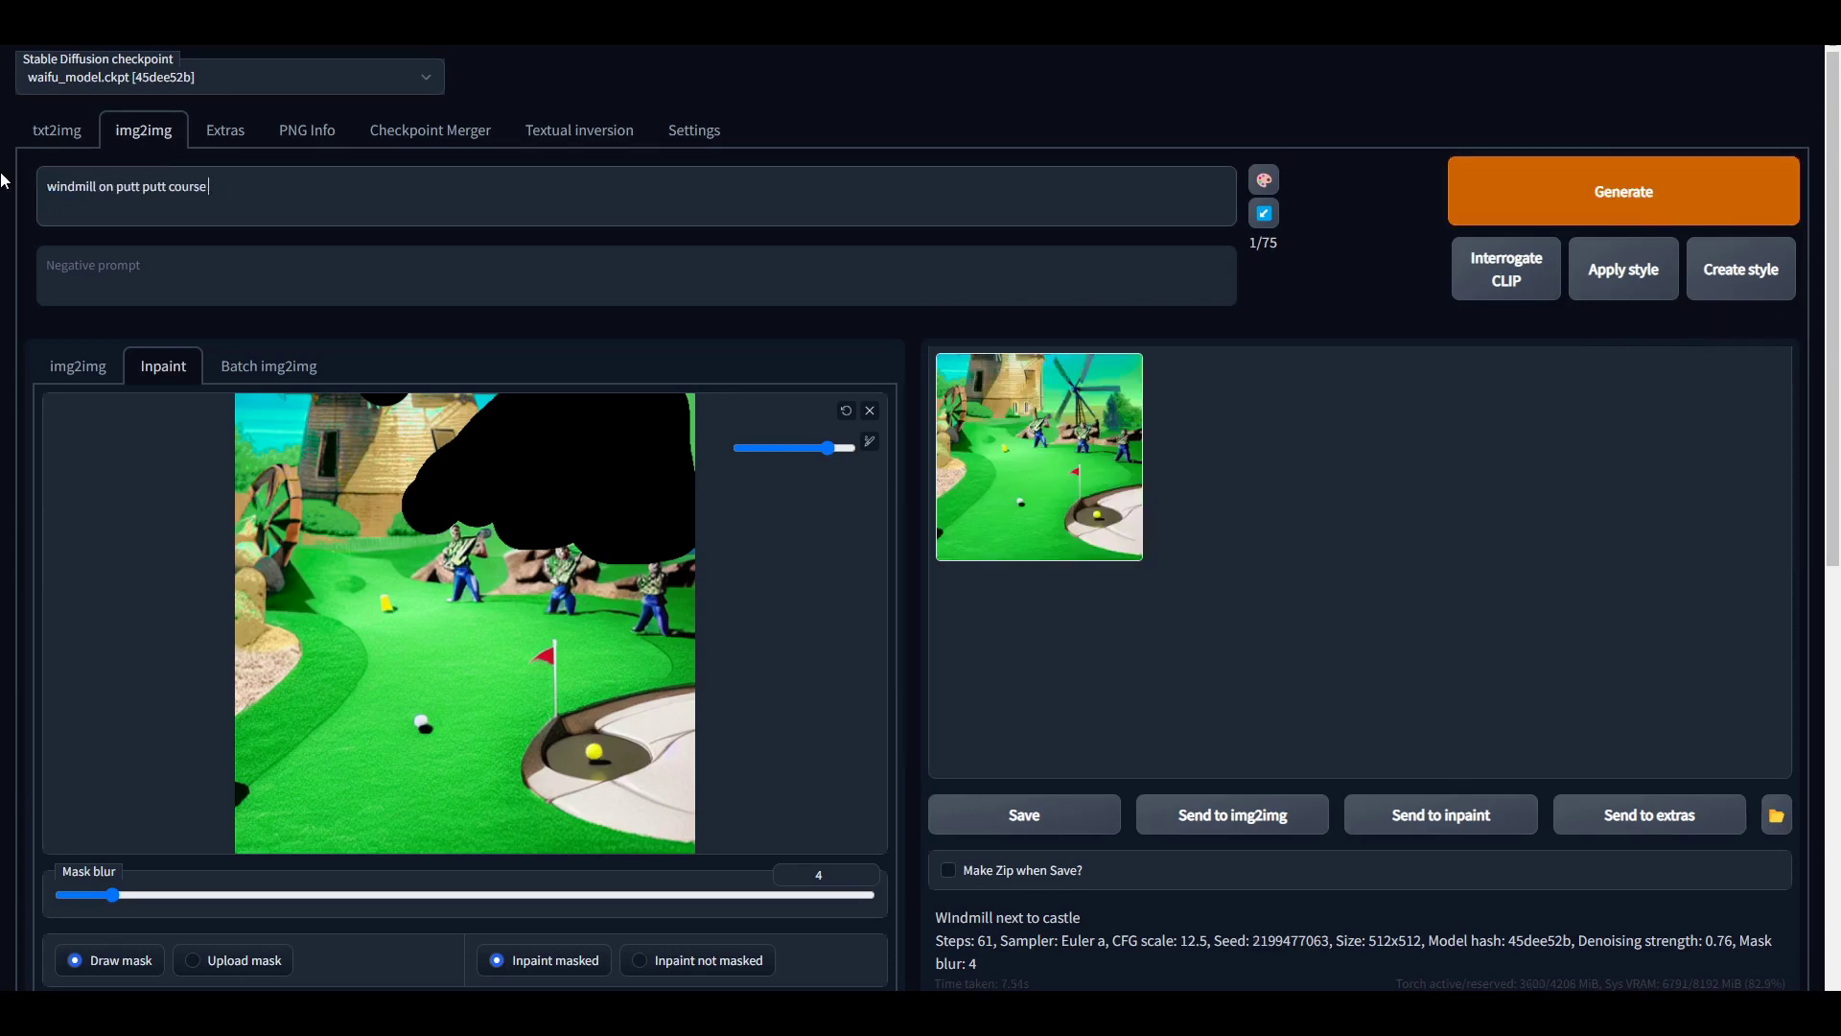